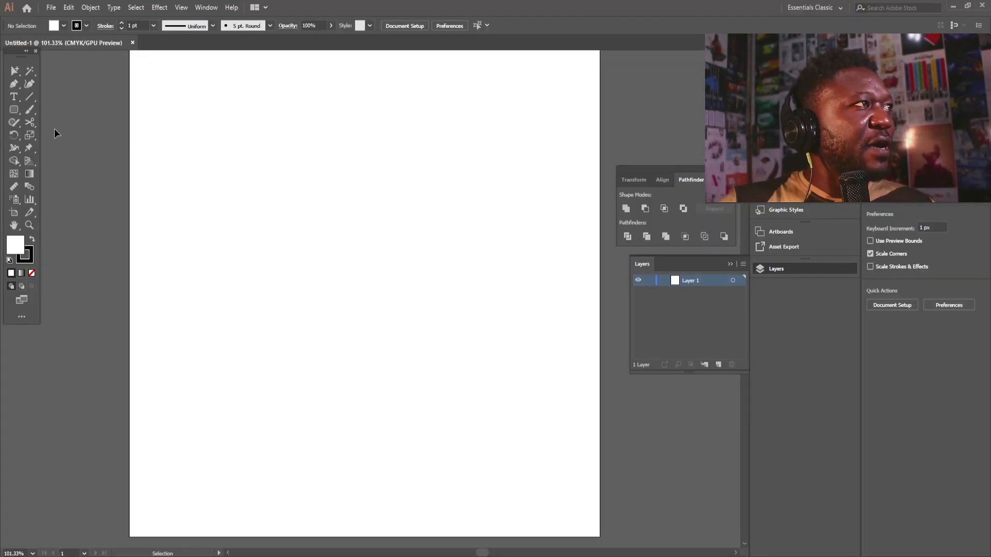
Draw a vertical line about 252 px long on the artboard and set its stroke weight to 9 pt.
click(29, 97)
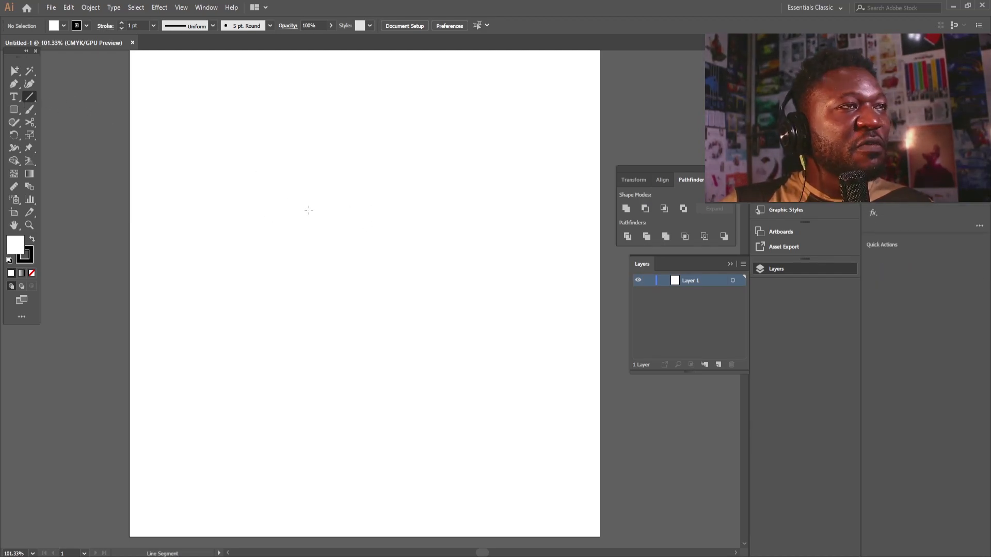
drag(316, 198, 316, 350)
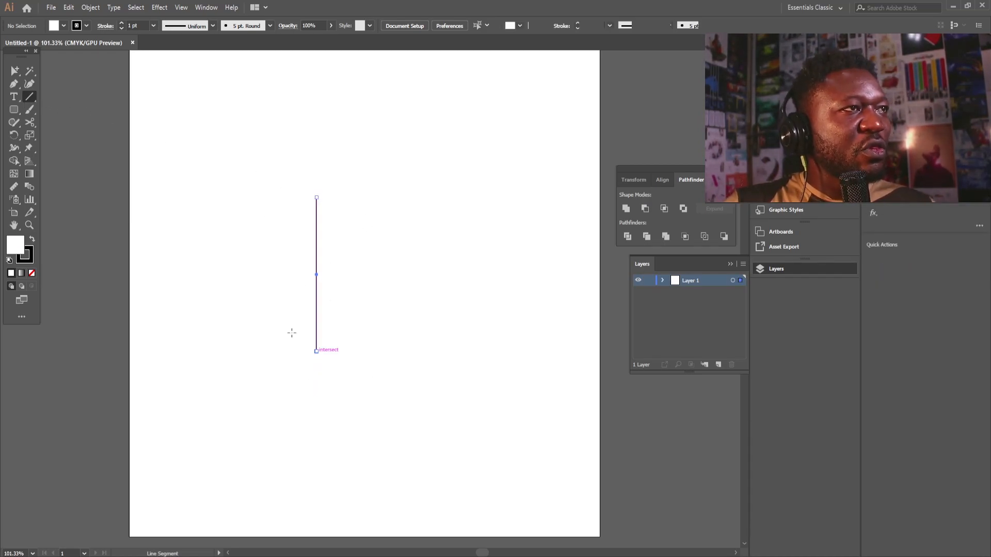
click(139, 25)
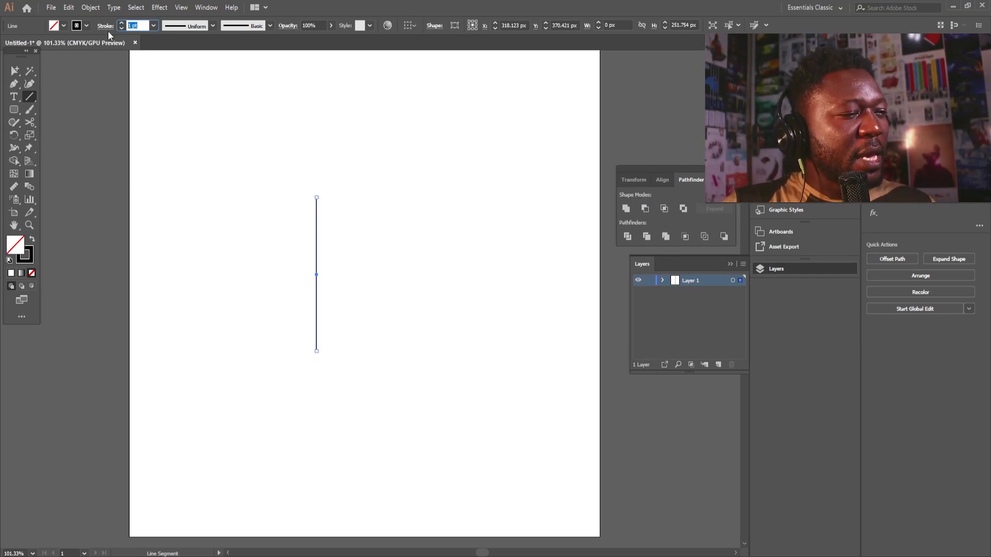
key(Up)
key(Up)
key(Up)
key(Up)
key(Up)
key(Return)
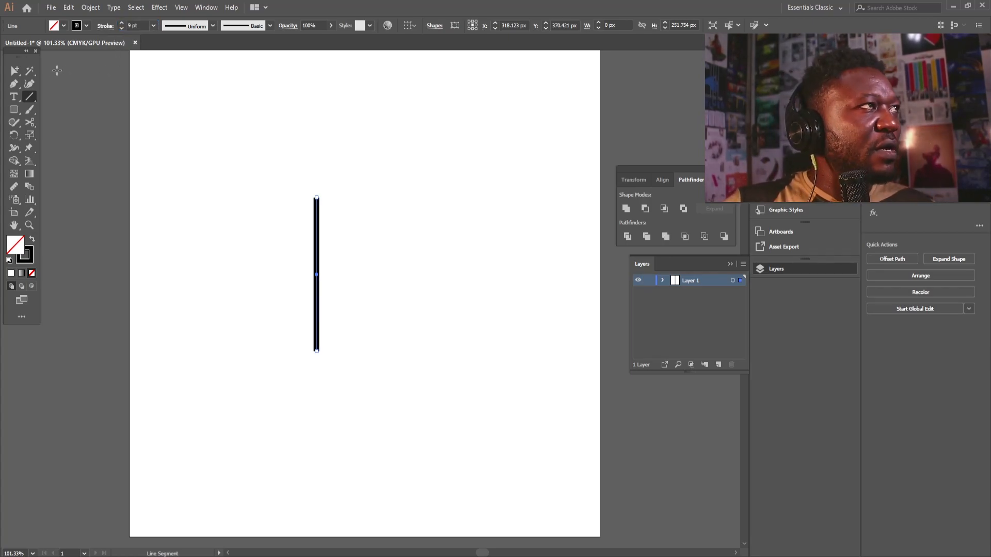
Expand the line's fill and stroke into a filled shape.
drag(299, 190, 362, 254)
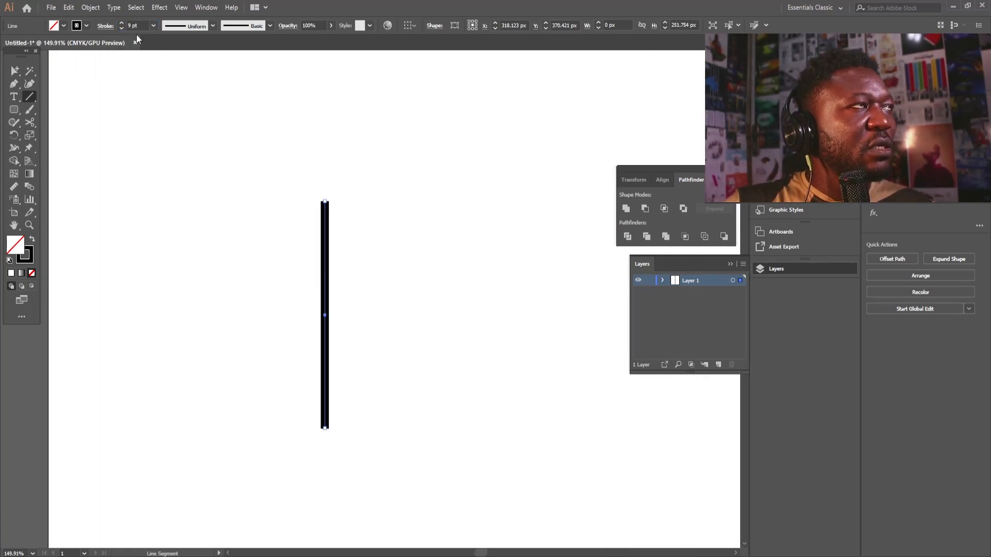
click(113, 7)
mouse_move(87, 9)
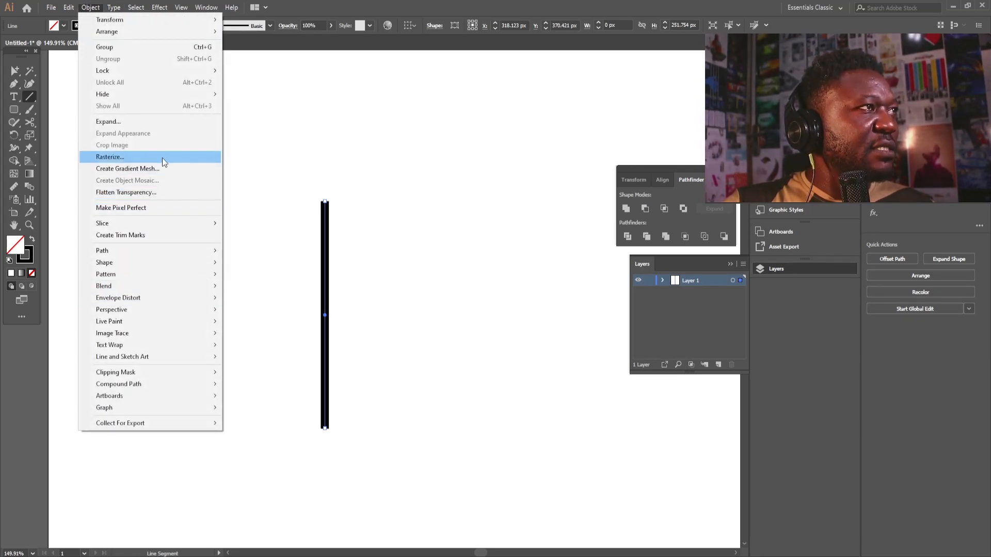
click(153, 123)
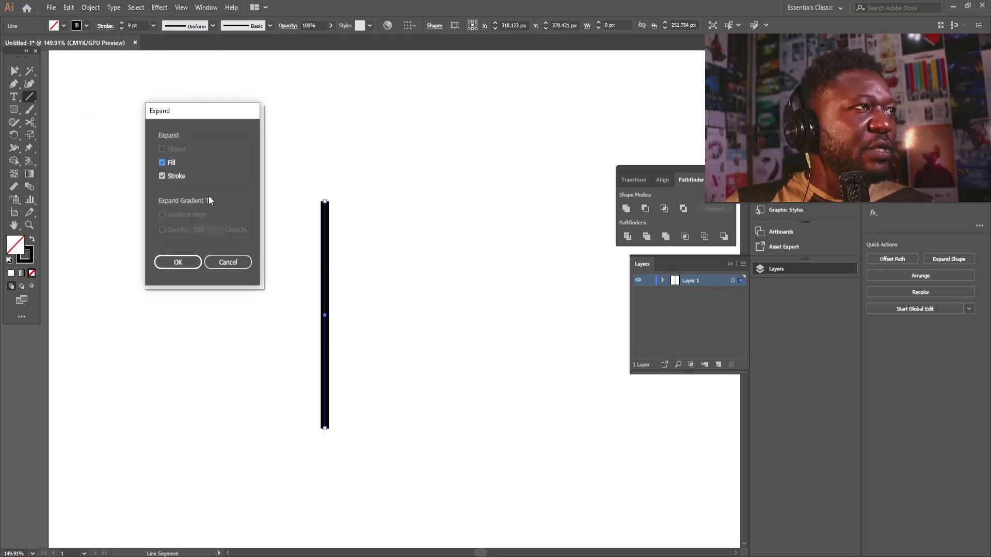
drag(210, 118, 217, 207)
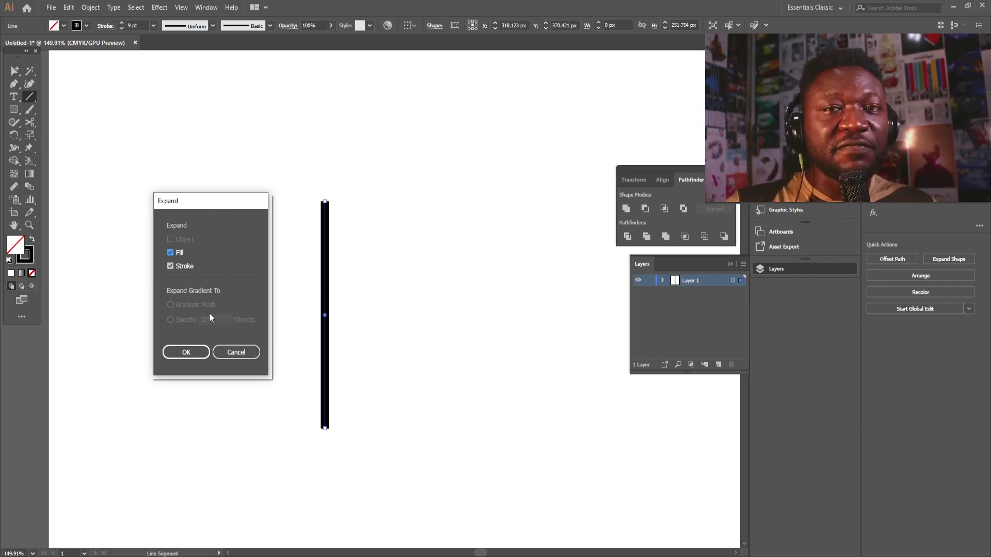
click(186, 352)
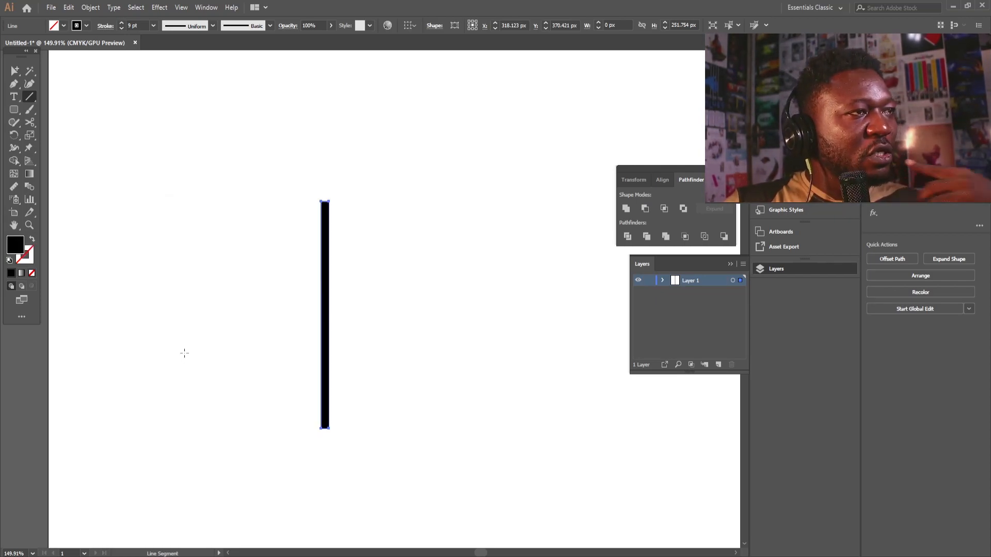
Widen the expanded bar to about 11.6 px with the Selection tool.
click(28, 71)
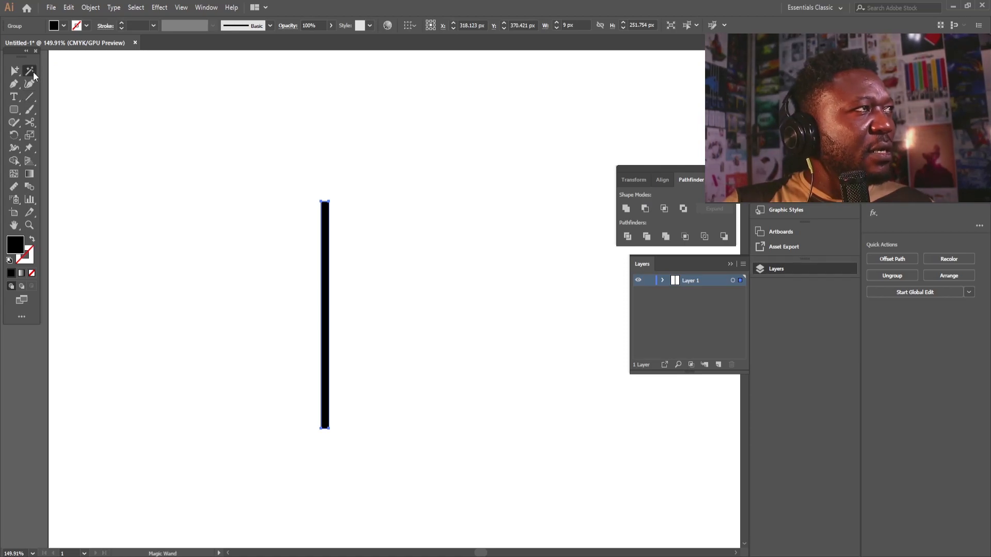
click(69, 88)
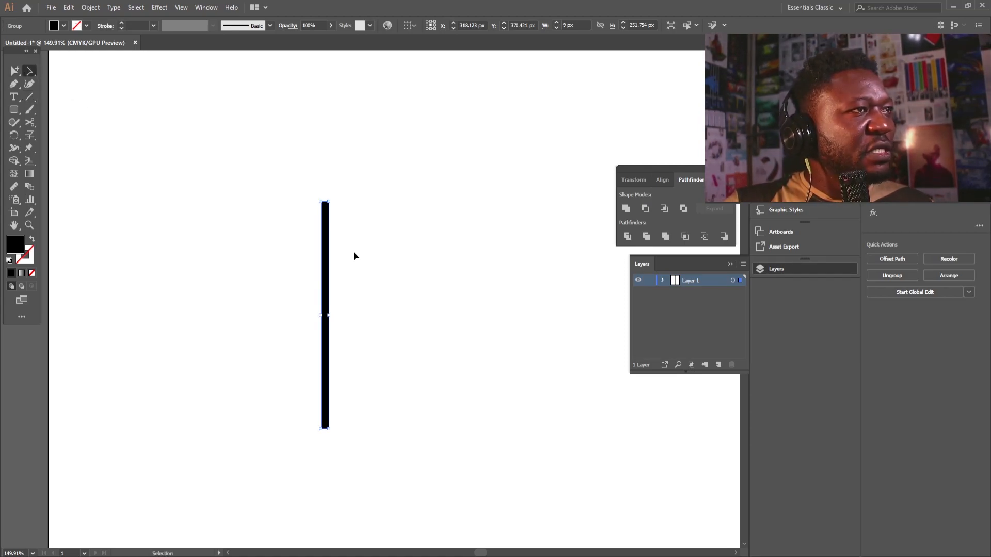
drag(332, 317, 331, 317)
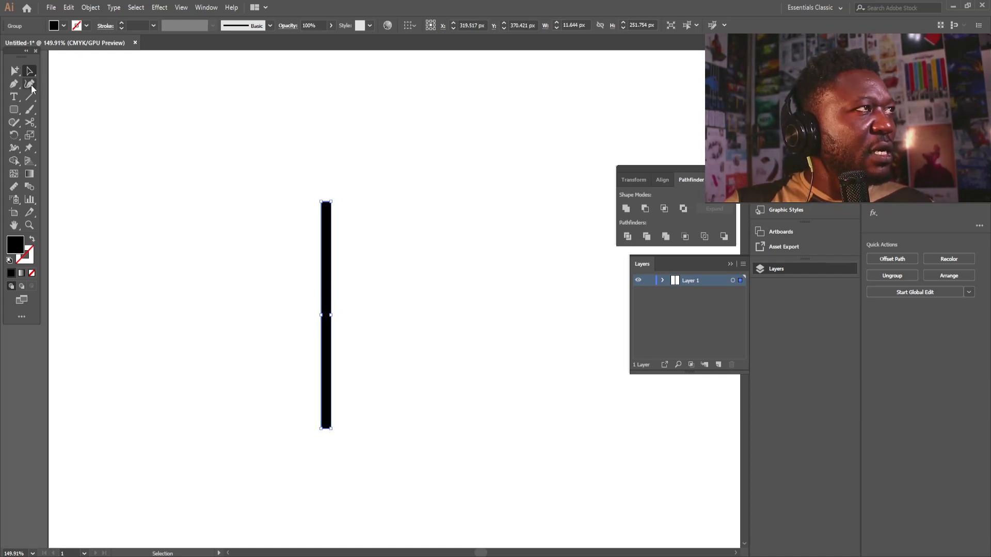
Taper the bar to a sharp point by adding a central anchor at its lower end and removing both corner anchors.
click(14, 84)
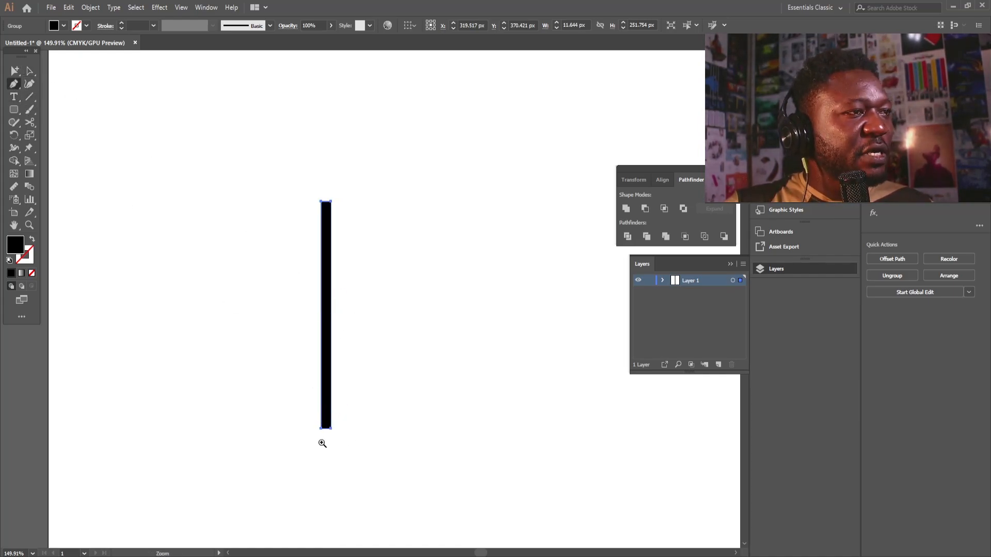
scroll(320, 442, up, 3)
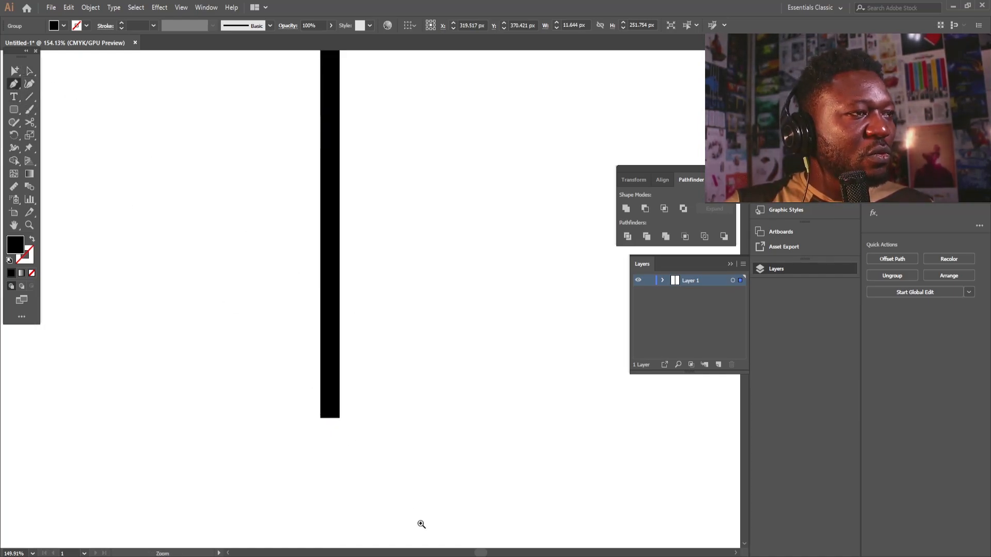
click(331, 417)
click(340, 416)
click(321, 417)
Draw a black ellipse about 12 × 28.5 px over the bar's upper end as the needle head.
drag(362, 218, 352, 280)
key(l)
key(v)
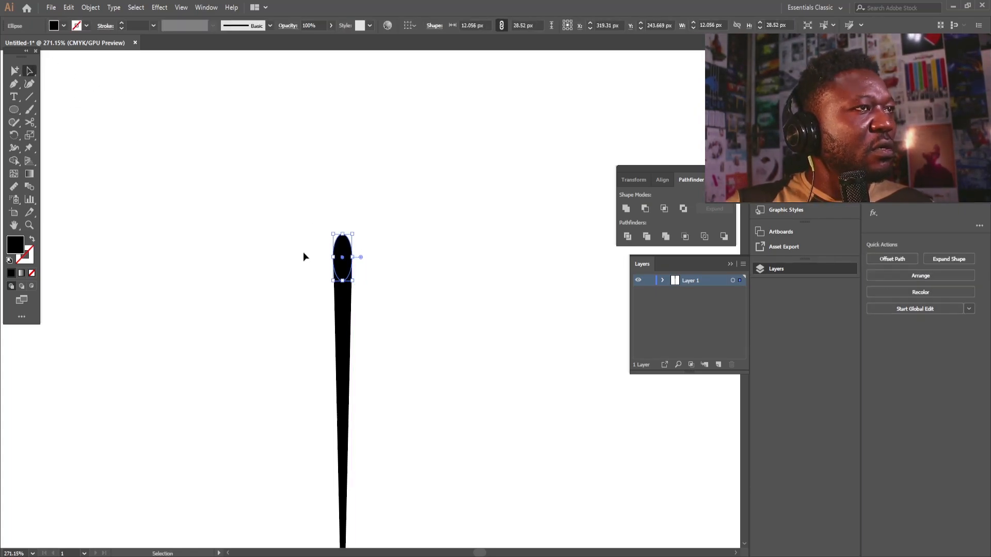
Duplicate the head ellipse and place the copy just beside the needle.
drag(349, 251, 270, 250)
key(ctrl+z)
drag(344, 267, 283, 274)
Unite the head ellipse and the tapered bar into one needle shape.
drag(385, 218, 320, 358)
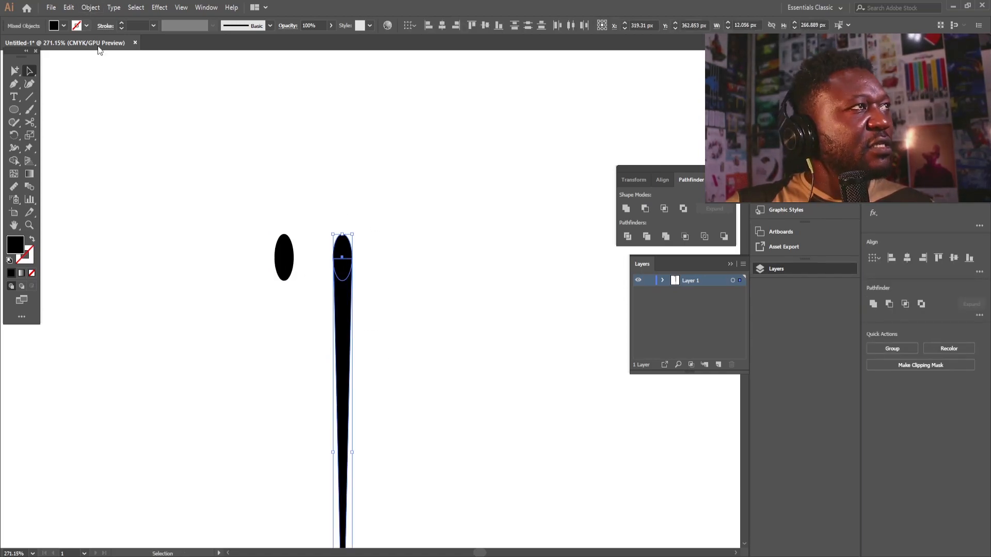
click(630, 207)
click(454, 290)
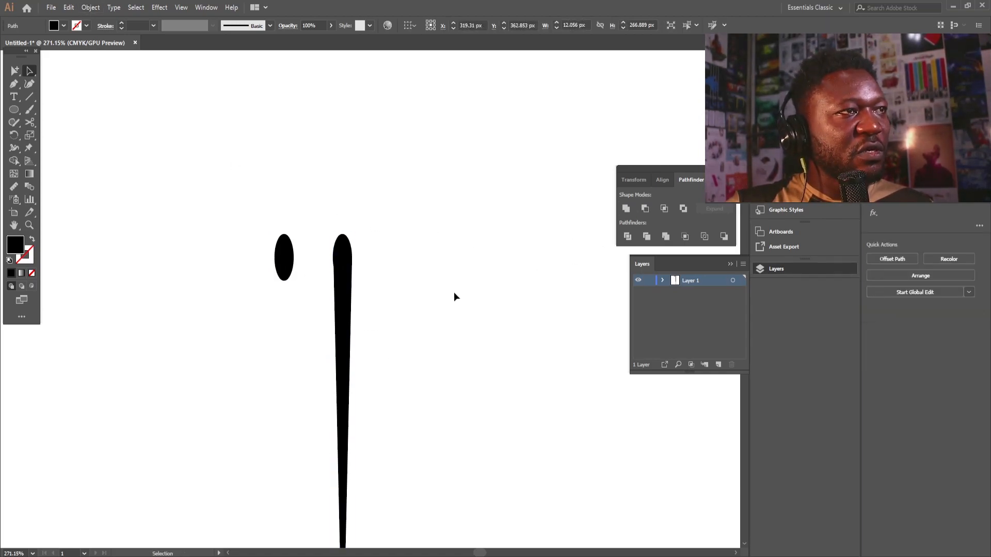
Move the ellipse copy into the needle head and shrink it to about 7.1 × 16.8 px for the eye.
click(279, 255)
drag(274, 234, 417, 352)
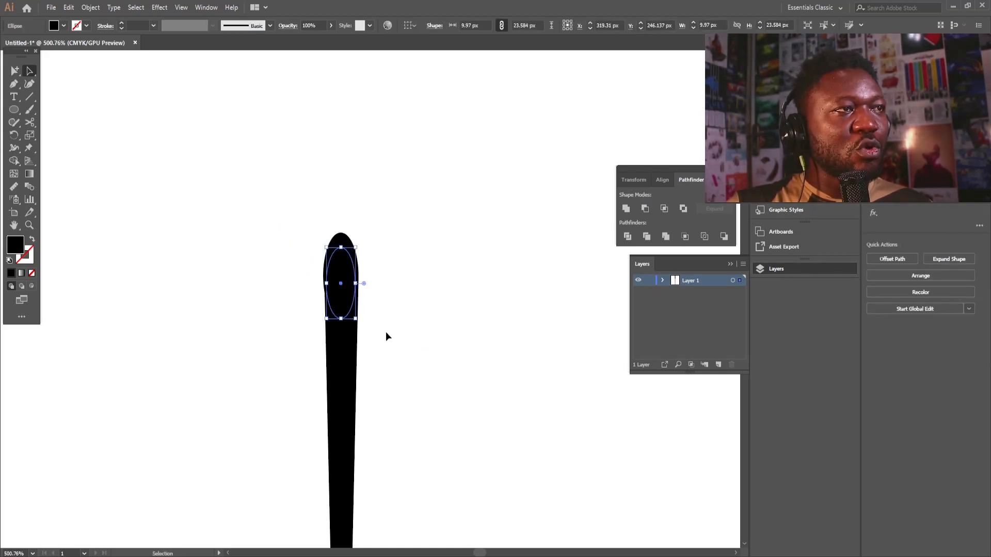
drag(324, 321, 326, 309)
mouse_move(344, 262)
mouse_down()
mouse_move(331, 250)
mouse_move(341, 263)
mouse_up()
Fill the small eye ellipse with white and deselect it.
click(57, 27)
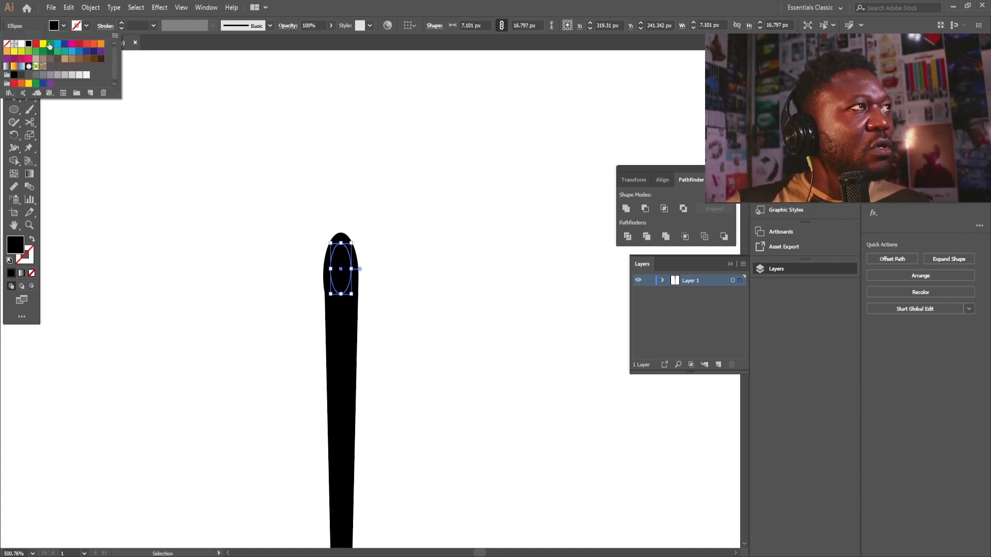
click(20, 45)
click(427, 239)
click(426, 236)
drag(442, 251, 343, 261)
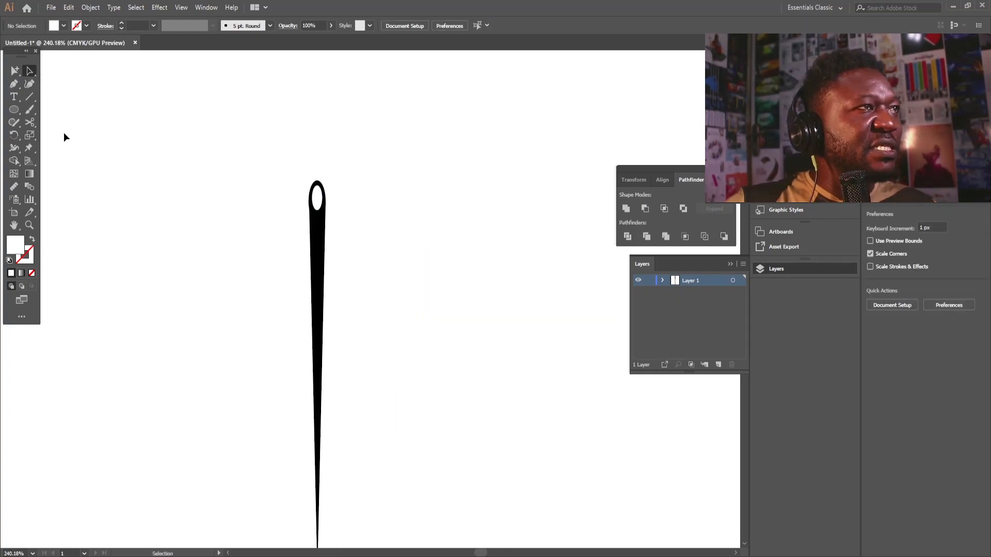
Add the letter B beside the needle and enlarge it to about 262 pt.
key(t)
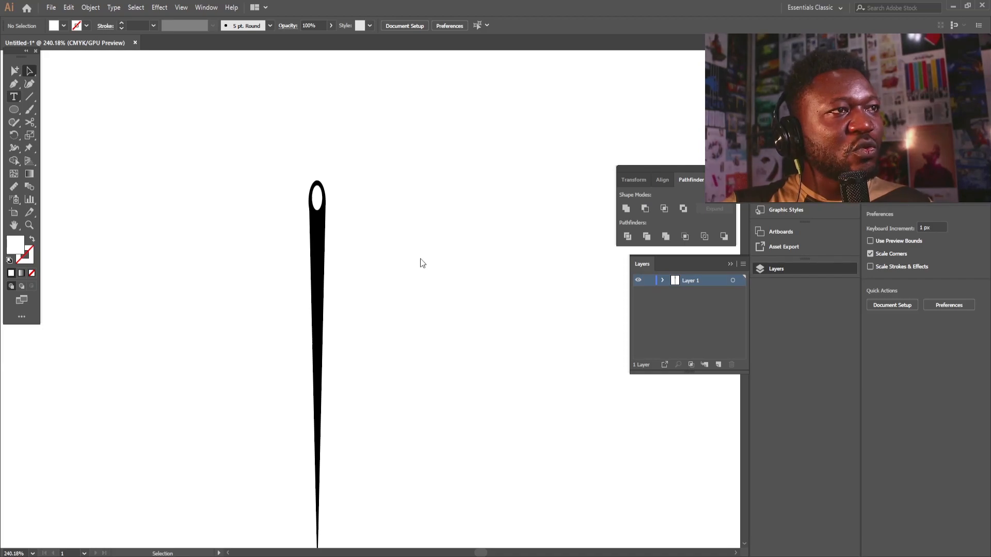
click(377, 204)
text(B)
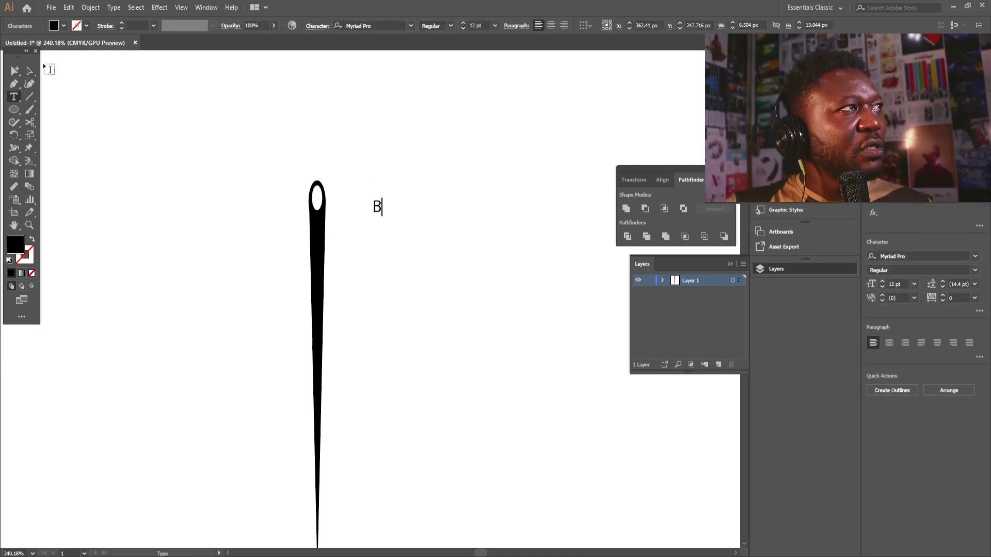
click(29, 71)
drag(387, 206, 630, 533)
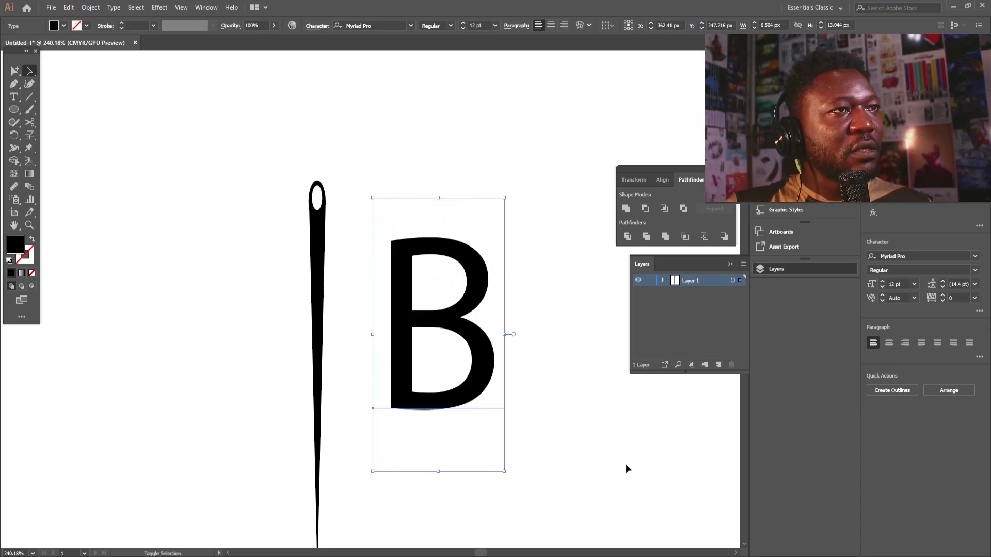
drag(475, 235, 270, 254)
drag(321, 407, 374, 439)
drag(301, 336, 325, 304)
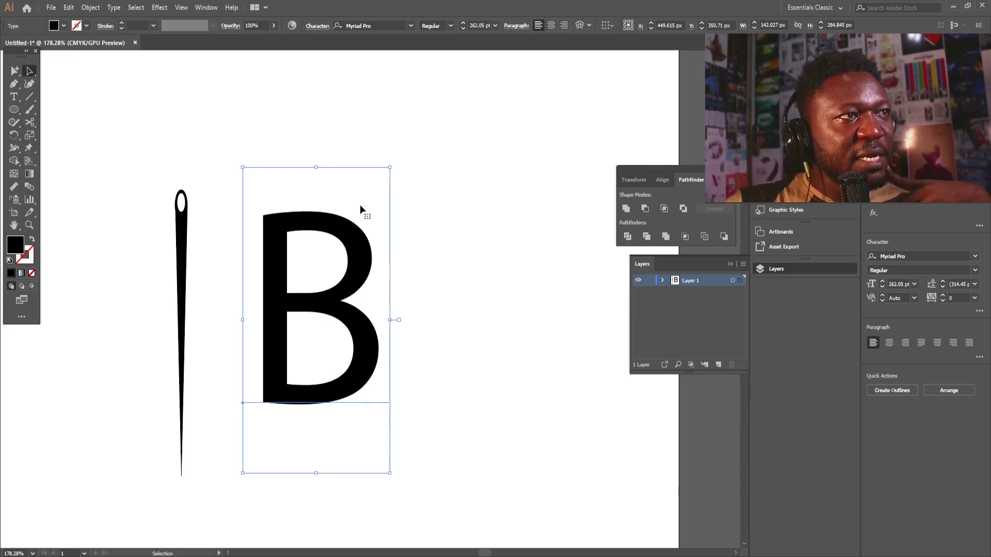
Change the B's font to Baysoir.
click(411, 26)
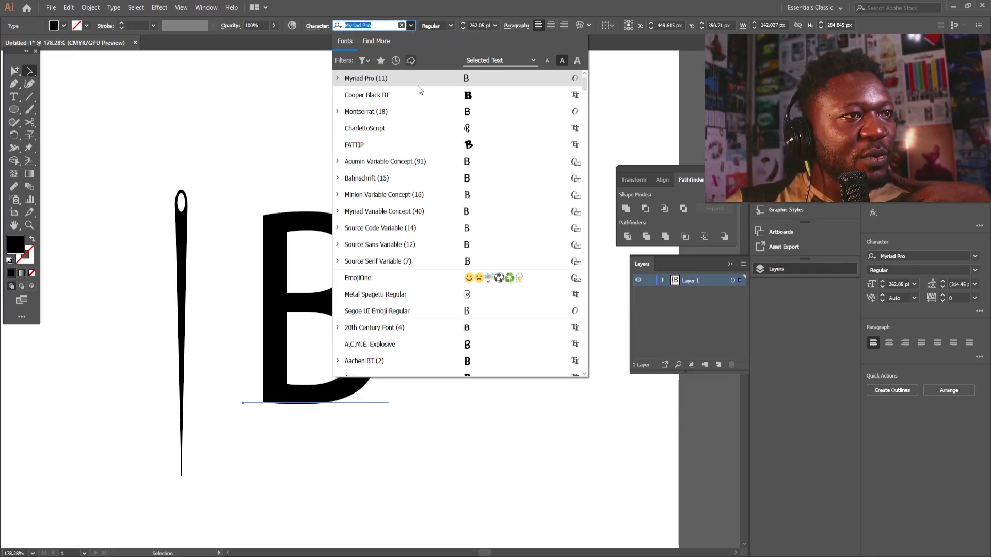
scroll(503, 279, down, 15)
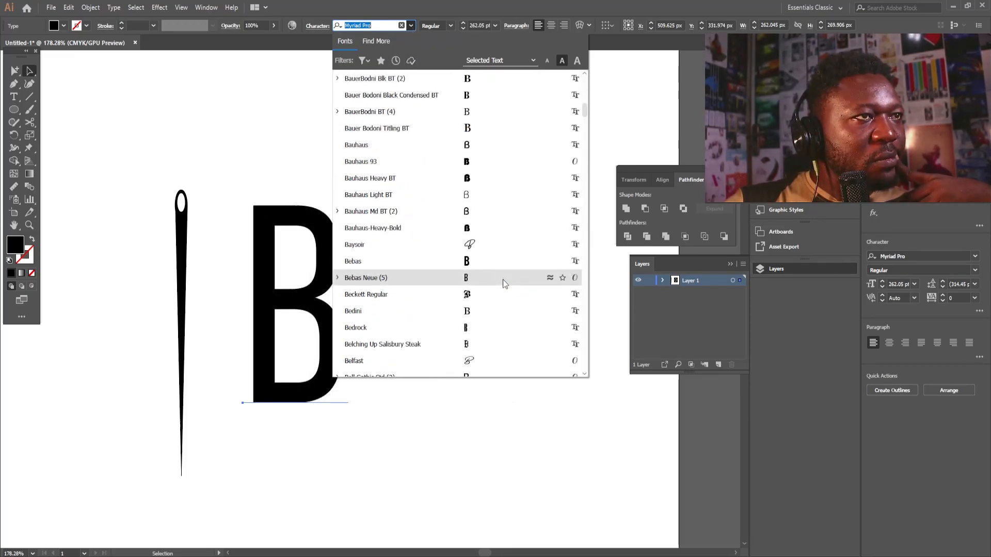
click(484, 245)
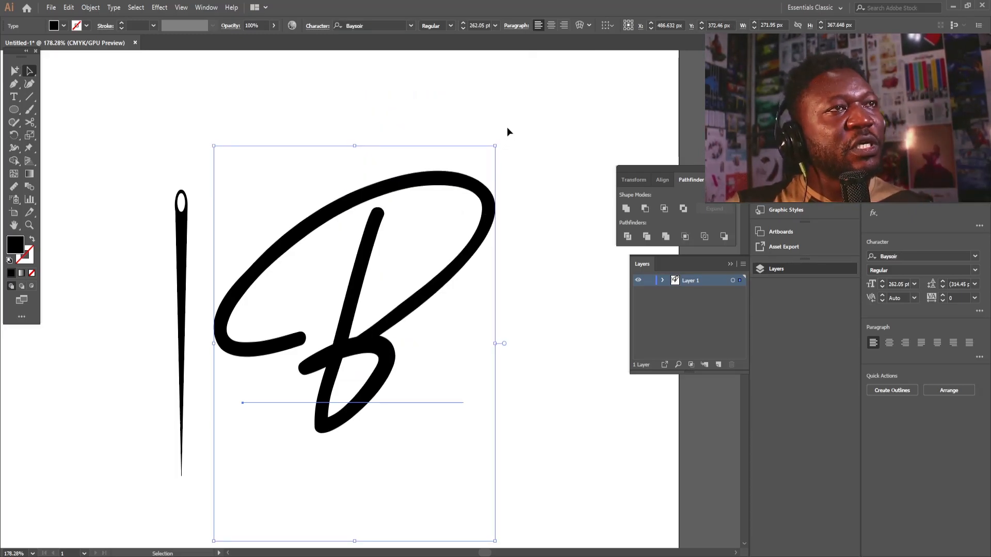
Rotate the script B by 180° and reflect it across the vertical axis.
drag(450, 184, 460, 137)
drag(509, 95, 304, 428)
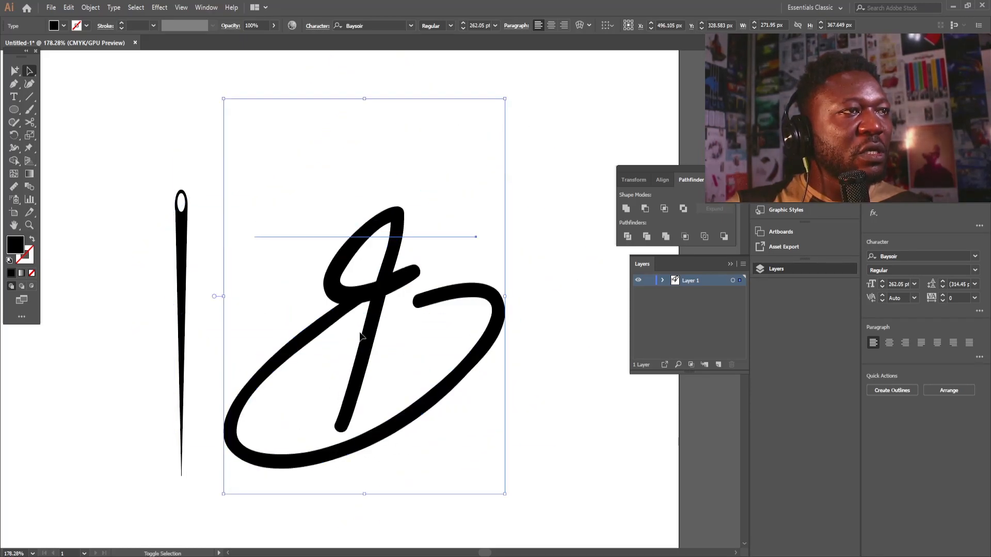
right_click(373, 305)
mouse_move(475, 447)
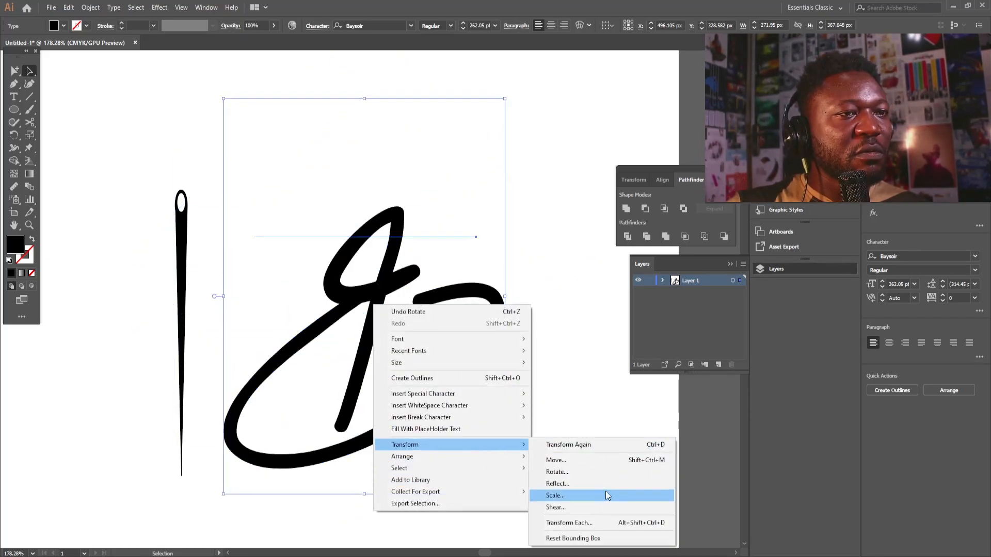
click(575, 484)
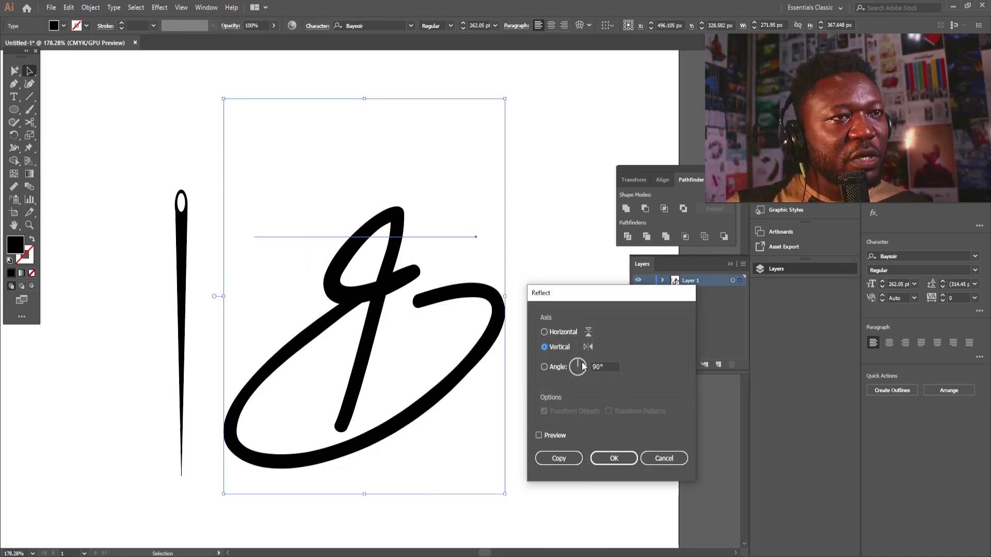
click(614, 458)
Move the mirrored B over the needle and enlarge it to about 303 pt.
drag(550, 325, 322, 352)
drag(299, 295, 241, 290)
drag(380, 97, 421, 37)
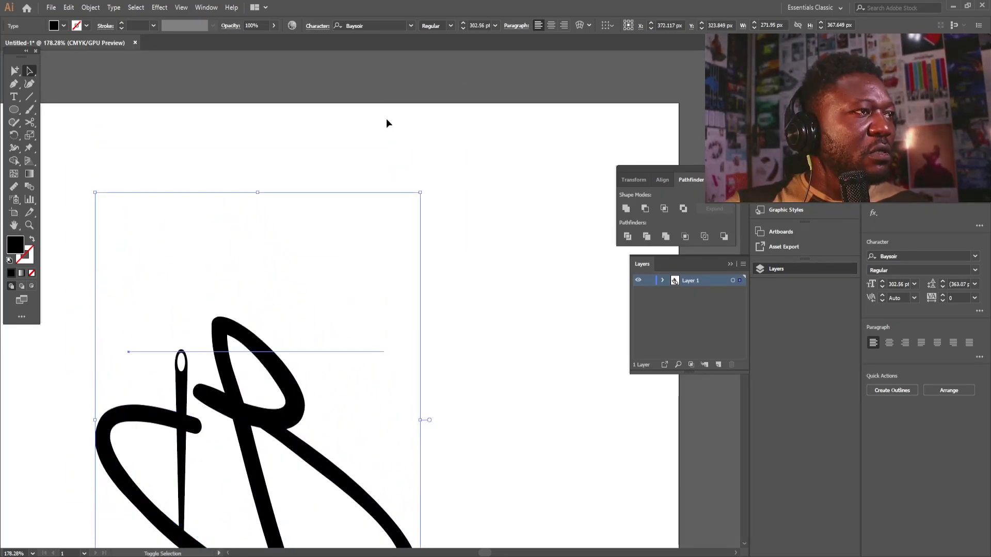
Position the B so the upper end of its stem overlaps the needle's eye.
drag(310, 429, 445, 234)
drag(527, 187, 402, 222)
drag(310, 235, 370, 263)
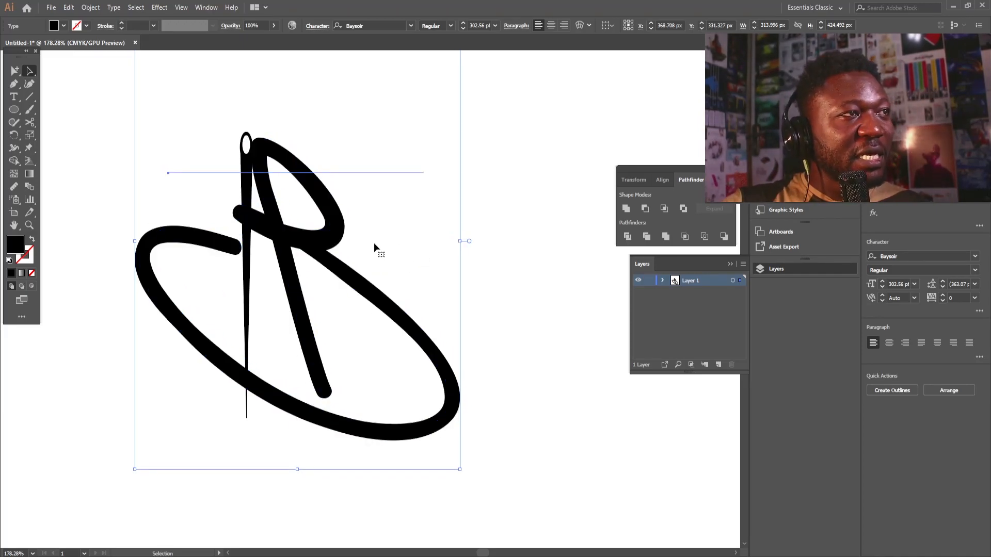
drag(327, 252, 320, 252)
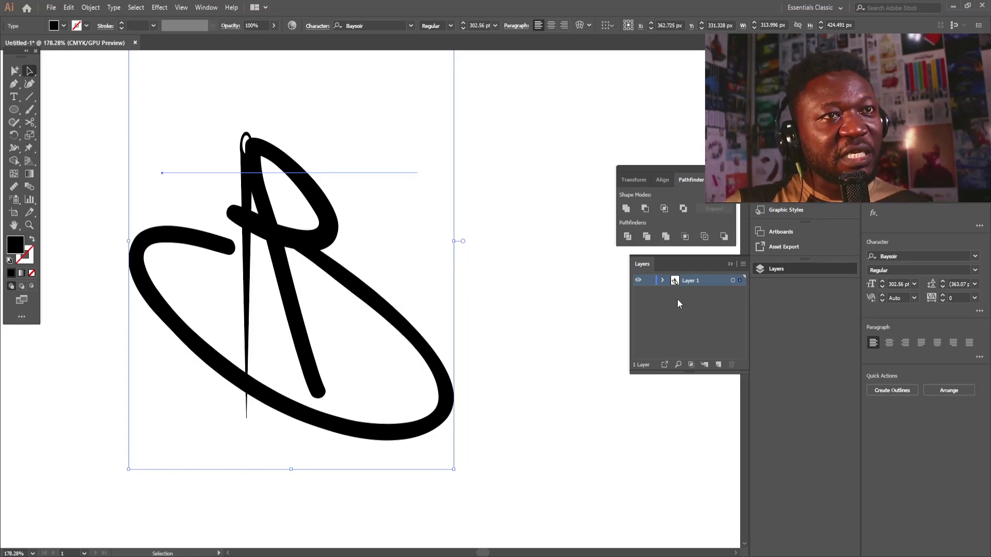
Create a new layer and move the B onto it, leaving the needle on Layer 1.
click(719, 365)
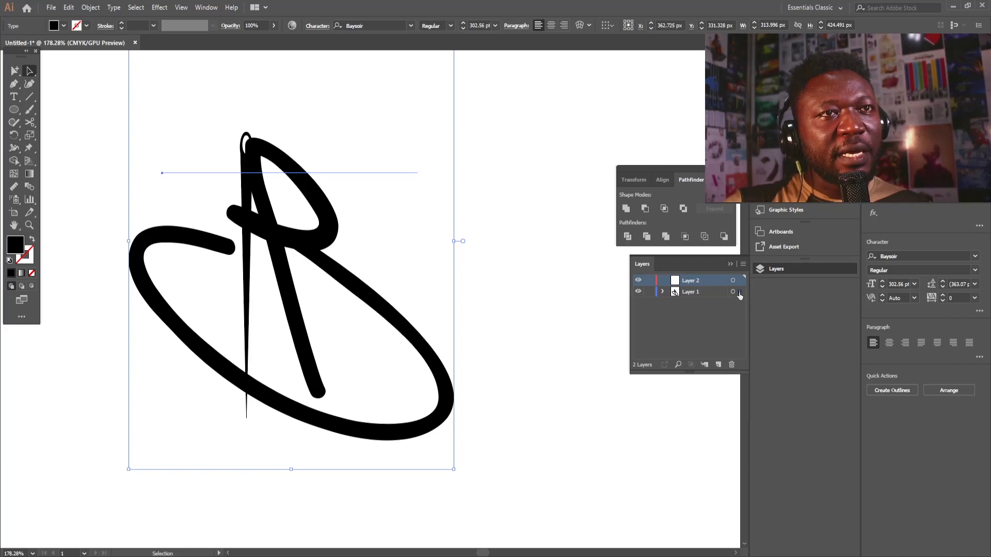
drag(738, 288, 739, 281)
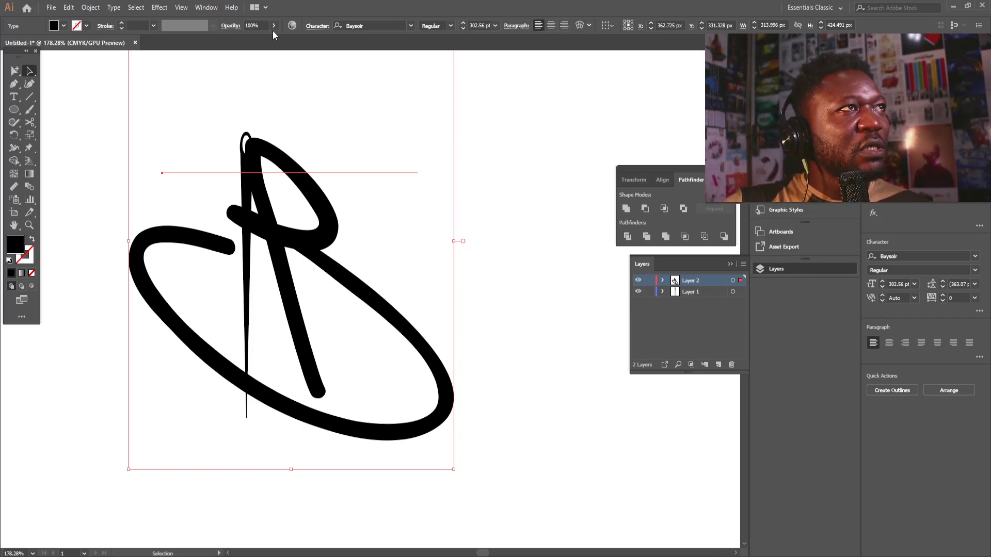
Lock the script B's layer and the needle's layer, and add a new layer above them.
click(648, 283)
click(648, 293)
click(718, 365)
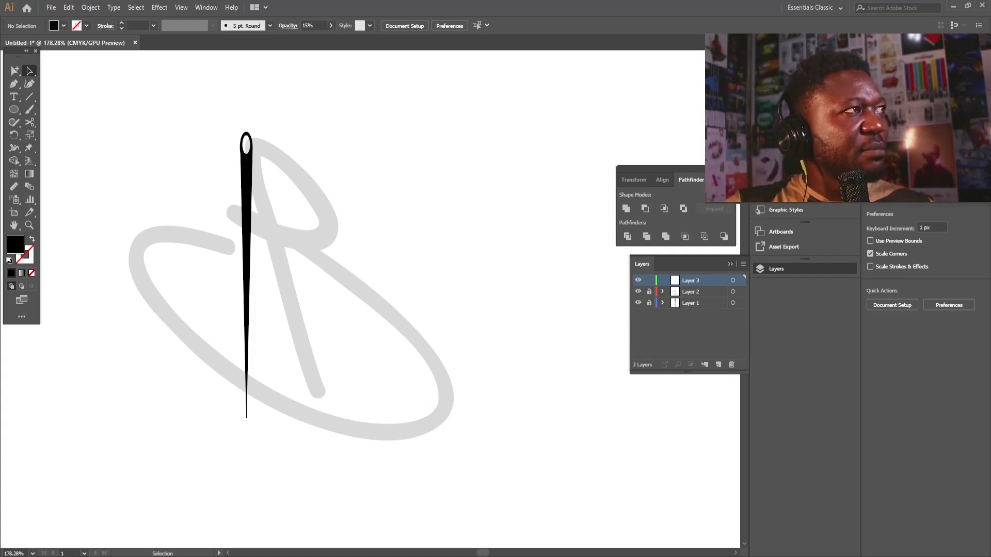
Start a Pen path just left of the needle's eye with no fill and a black 5 pt stroke.
click(12, 86)
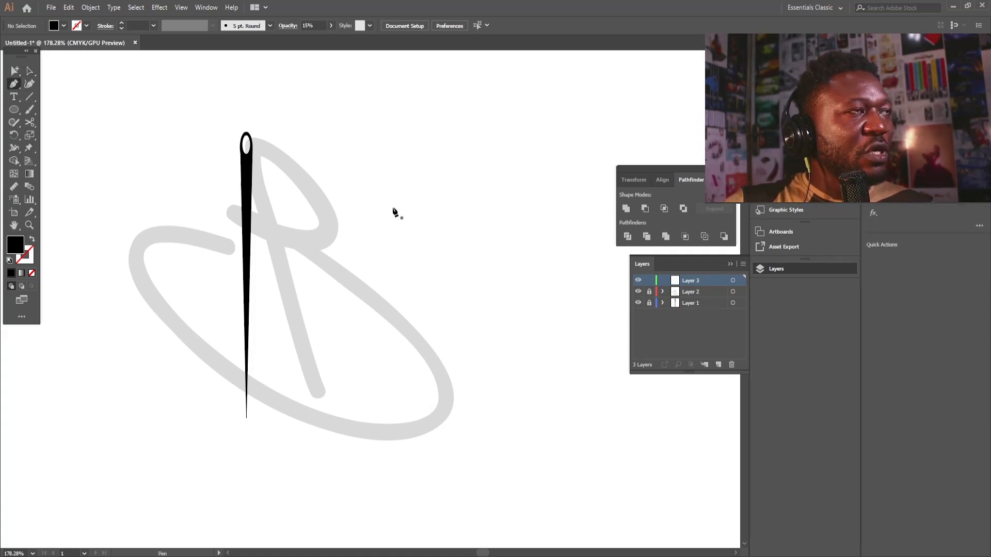
click(216, 136)
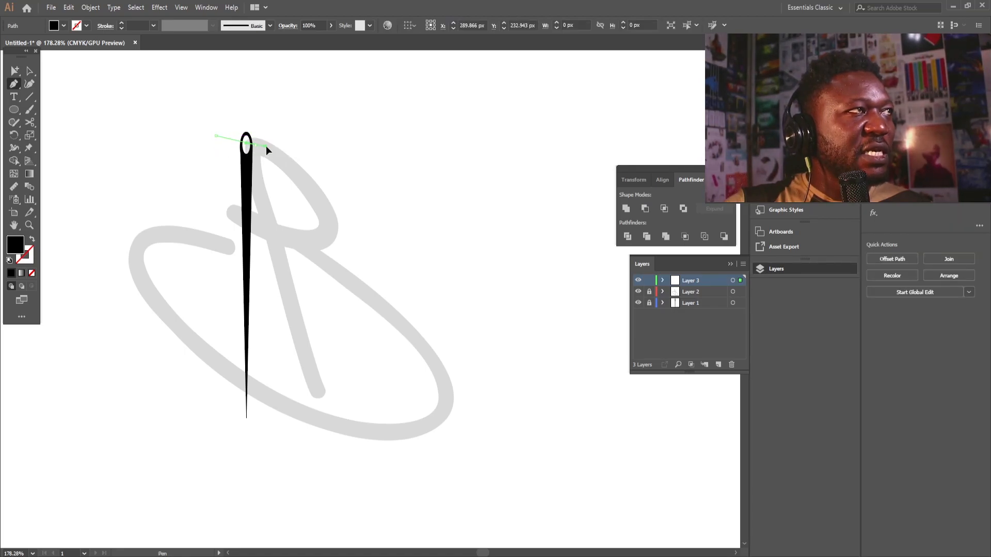
click(55, 29)
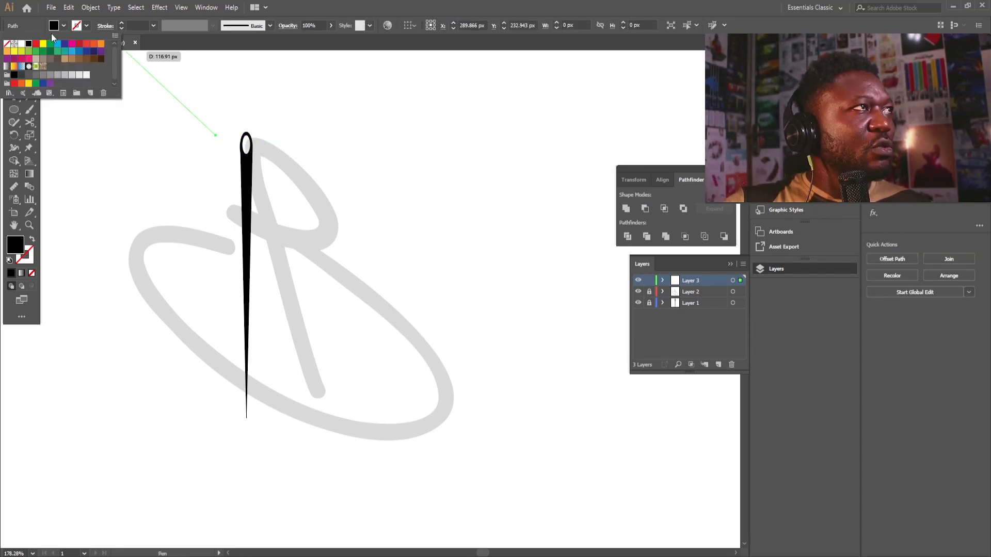
click(12, 45)
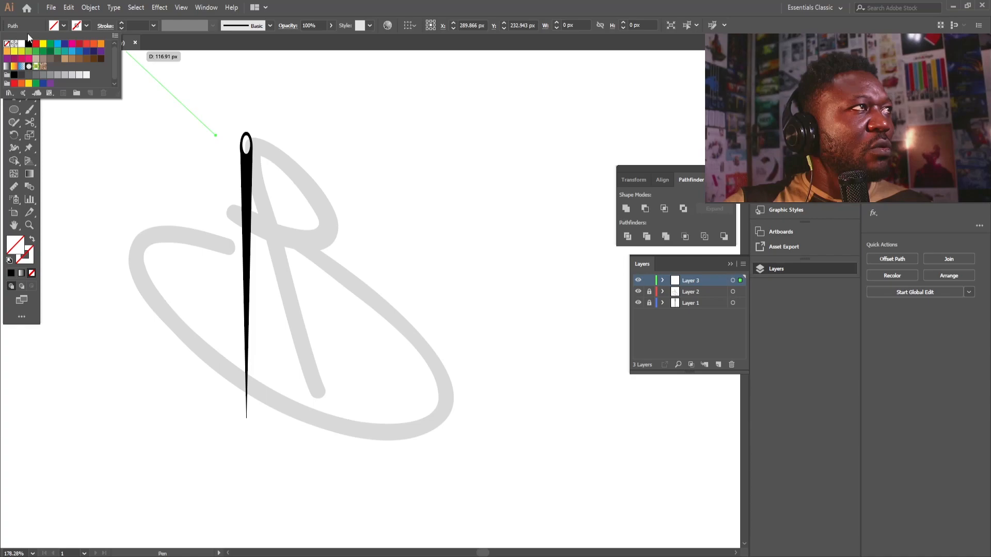
click(85, 26)
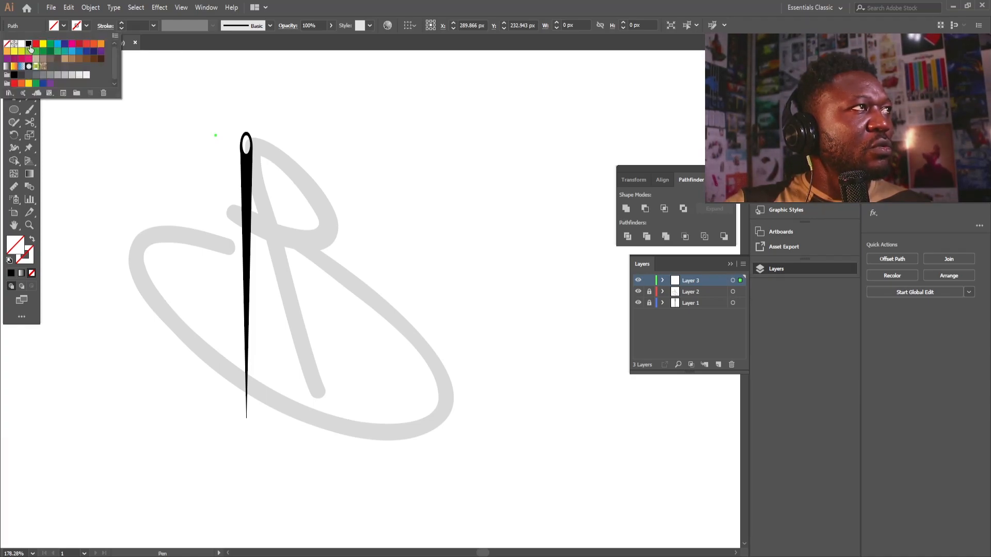
click(28, 44)
click(120, 24)
click(120, 23)
click(120, 23)
click(120, 23)
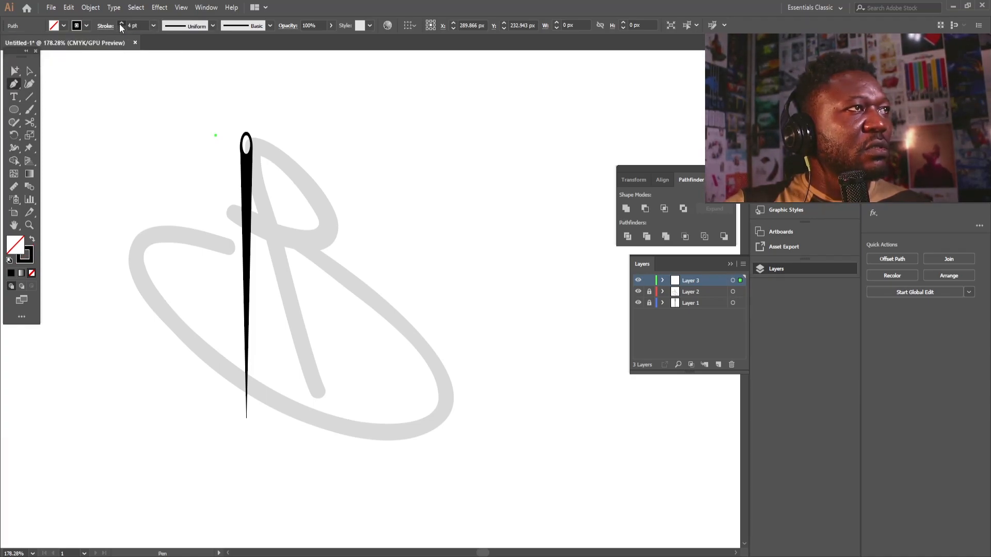
Draw the thread as a B from the needle's eye, with an upper bowl, a small loop around the needle and a lower bowl ending near its tip.
drag(301, 149, 312, 145)
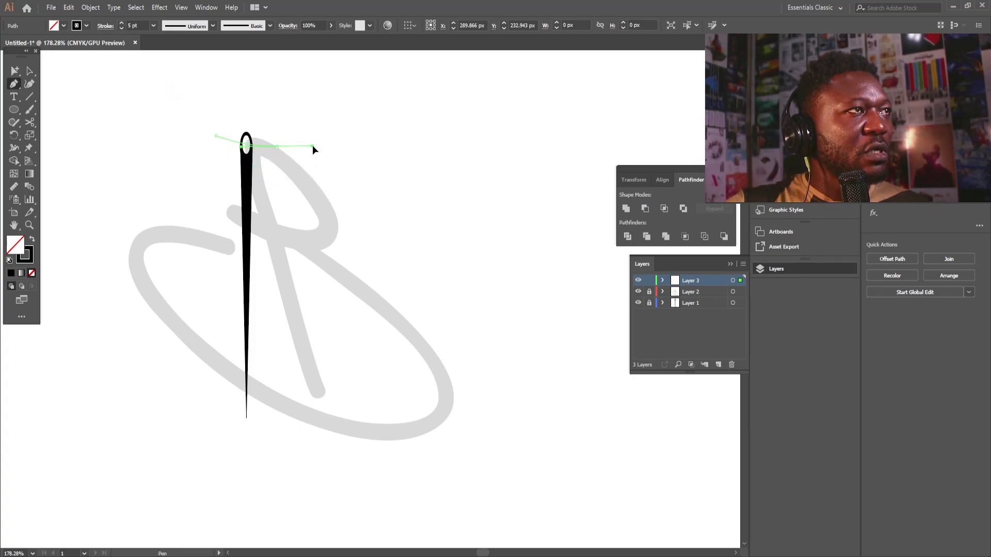
drag(336, 225, 287, 248)
drag(180, 258, 196, 243)
drag(217, 253, 279, 230)
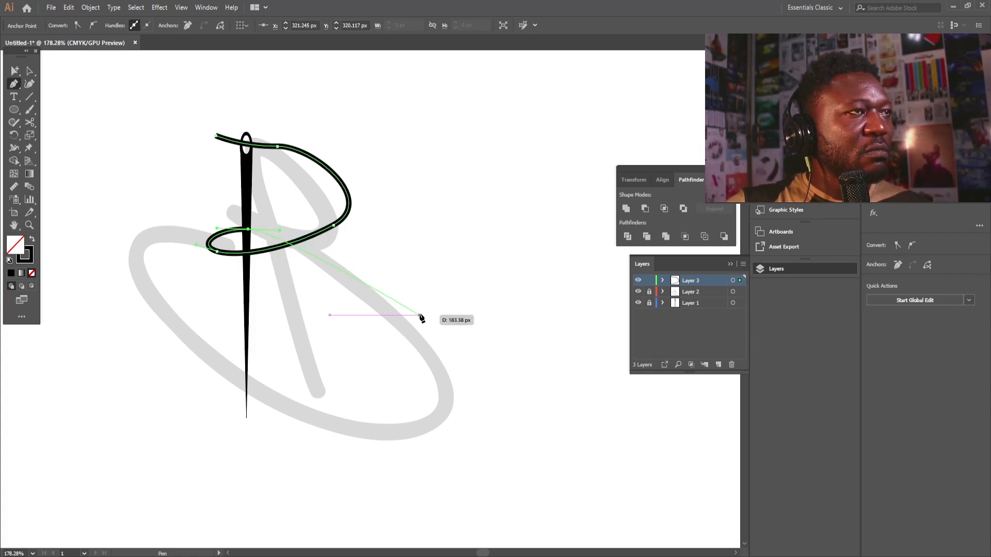
mouse_move(455, 328)
mouse_down()
mouse_move(481, 343)
mouse_move(501, 373)
mouse_move(498, 430)
mouse_up()
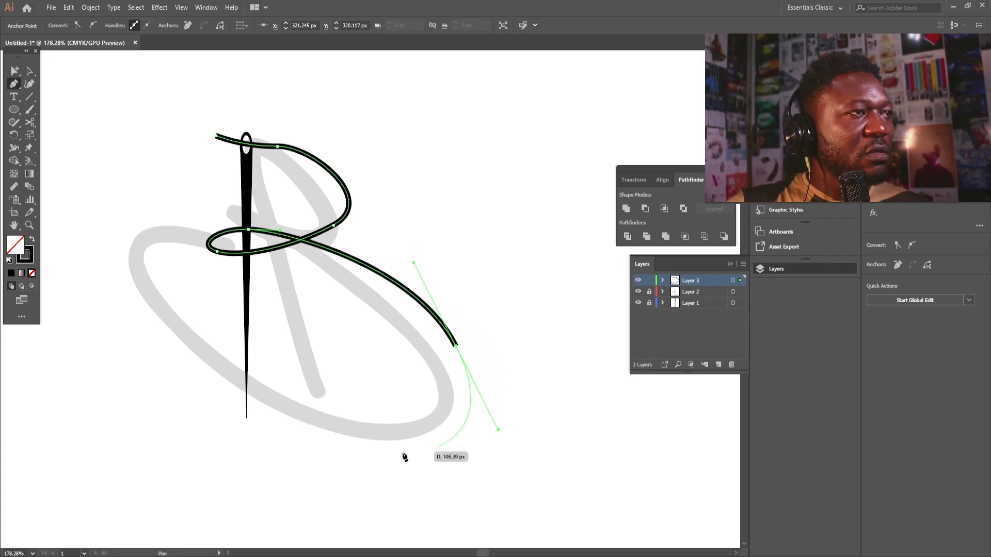
click(268, 402)
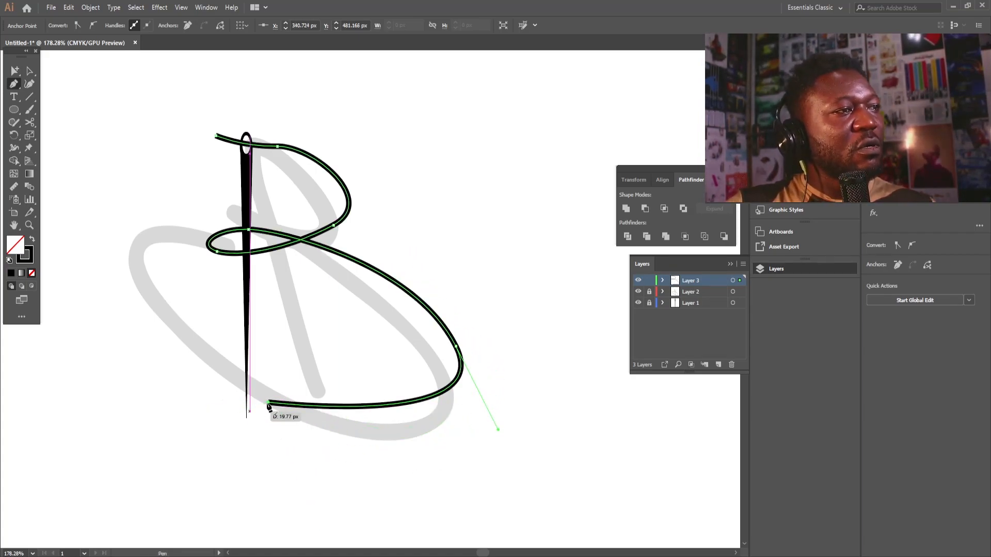
Adjust the direction handles of the upper bowl's top anchor and the lower bowl's outer anchor to round both curves.
drag(32, 72, 58, 80)
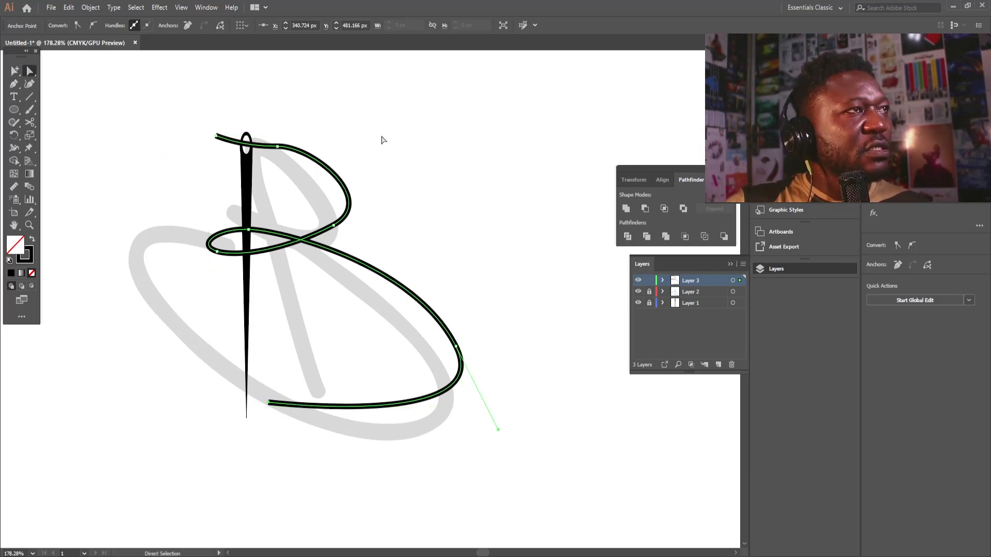
click(277, 146)
drag(313, 146, 330, 141)
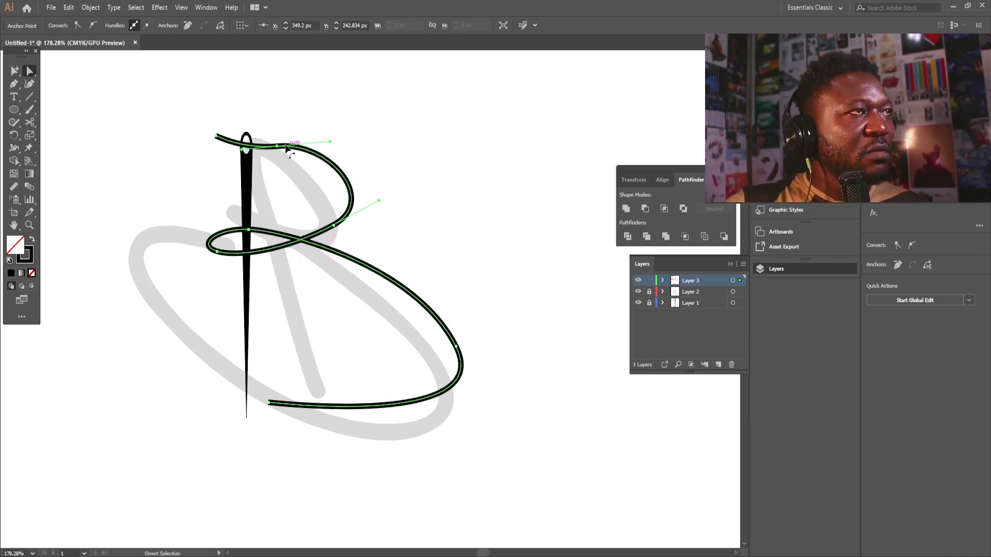
click(248, 229)
drag(413, 264, 418, 213)
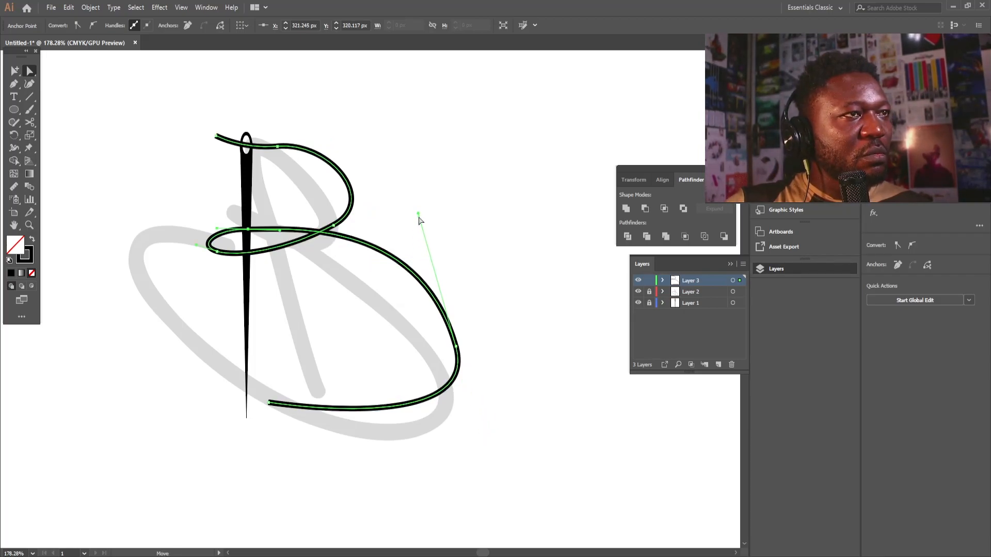
Hide the script B reference layer, and move the lower bowl's outer anchor up and inward, adjusting its handles for a rounder curve.
click(638, 292)
drag(456, 349, 435, 321)
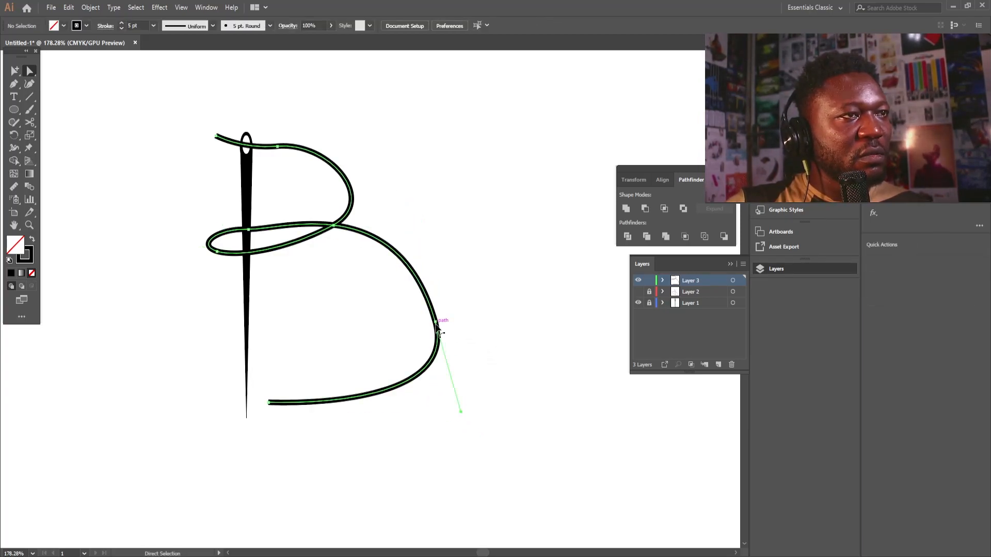
drag(454, 410, 439, 386)
drag(427, 184, 454, 201)
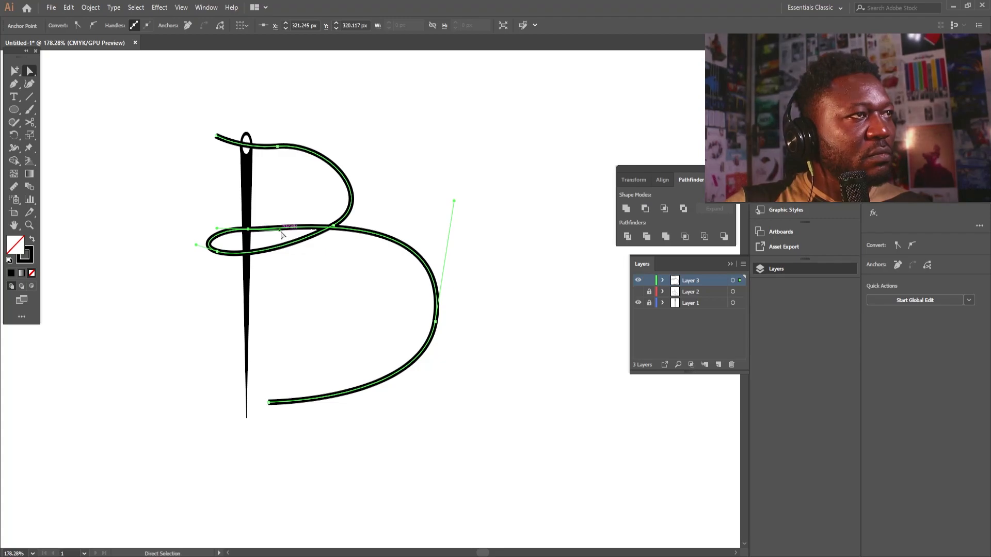
Refine the upper bowl of the thread by adjusting the handles of its top and lower anchors.
click(342, 186)
click(338, 169)
drag(329, 144, 333, 138)
click(278, 147)
click(304, 168)
click(277, 146)
drag(378, 200, 376, 190)
Make the small loop left of the needle rounder by adjusting its anchor's handle.
click(217, 251)
drag(199, 245, 209, 243)
drag(308, 113, 350, 239)
Select the whole thread path and increase its stroke weight to 13 pt.
click(26, 69)
click(79, 84)
click(360, 116)
click(271, 147)
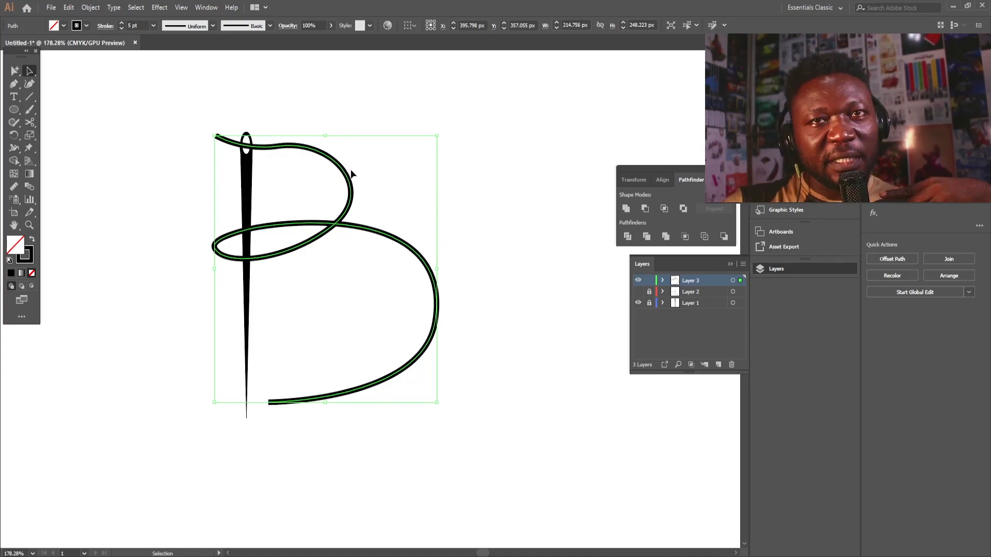
click(121, 22)
click(121, 22)
click(122, 23)
click(121, 23)
click(121, 23)
click(122, 23)
click(122, 23)
click(121, 23)
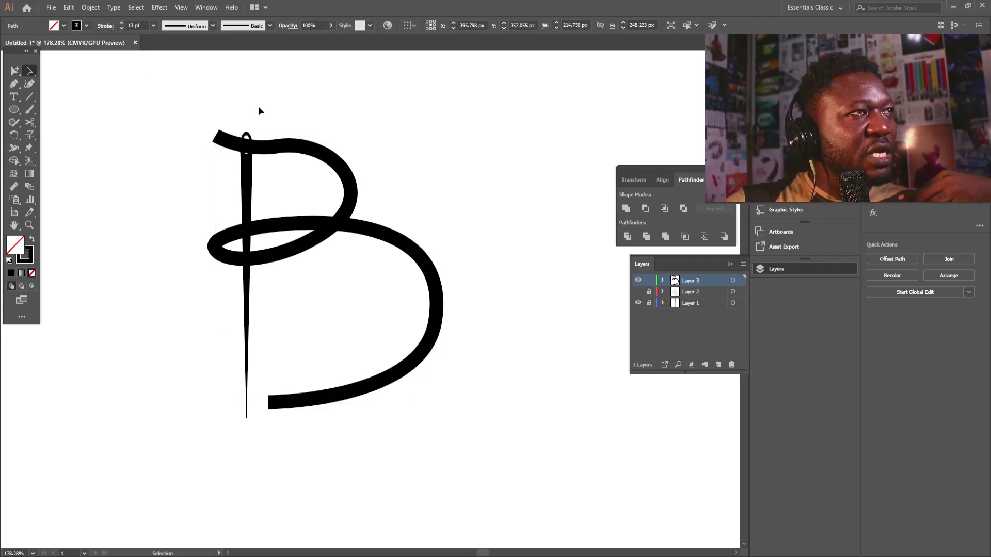
Reduce the thread path's stroke weight to 10 pt and deselect it.
click(305, 166)
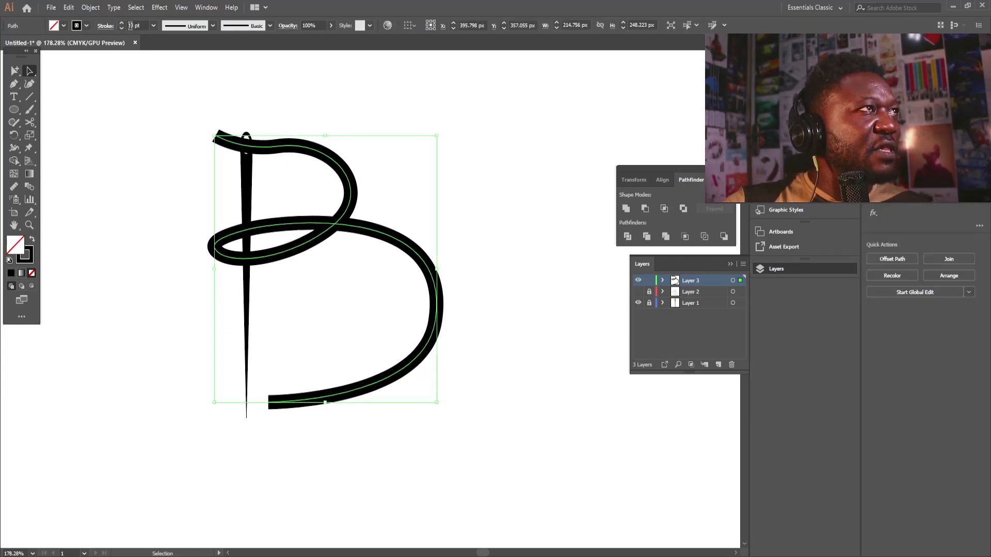
click(122, 29)
click(122, 28)
click(122, 28)
click(438, 110)
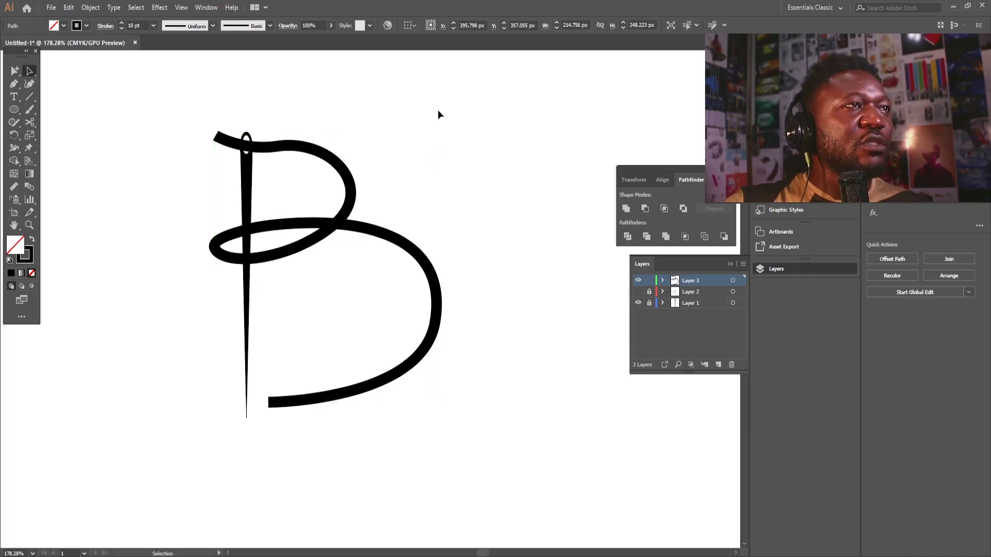
scroll(382, 187, down, 3)
drag(373, 220, 365, 225)
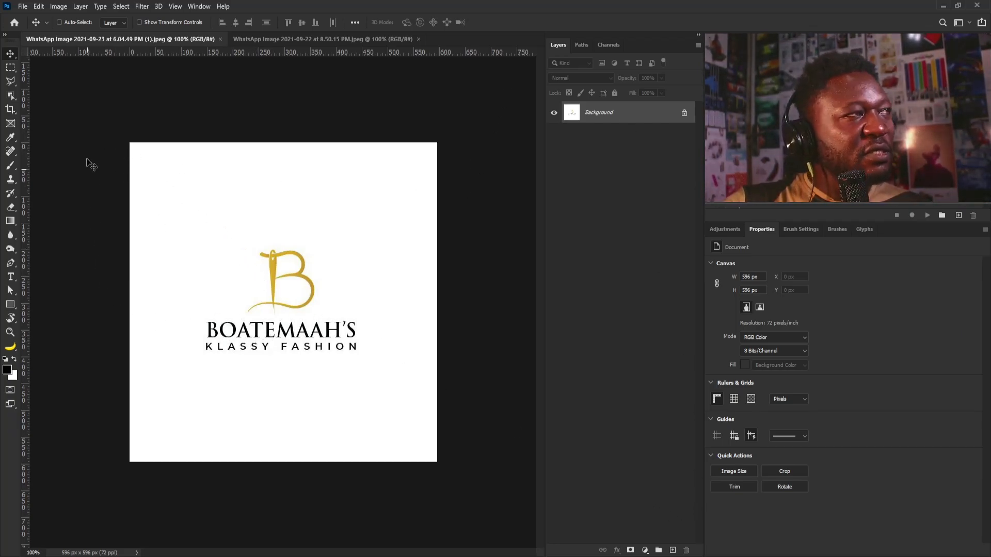
In Photoshop, copy the two lines of text below the gold B logo to a new layer and move them slightly down.
click(11, 68)
drag(201, 317, 364, 360)
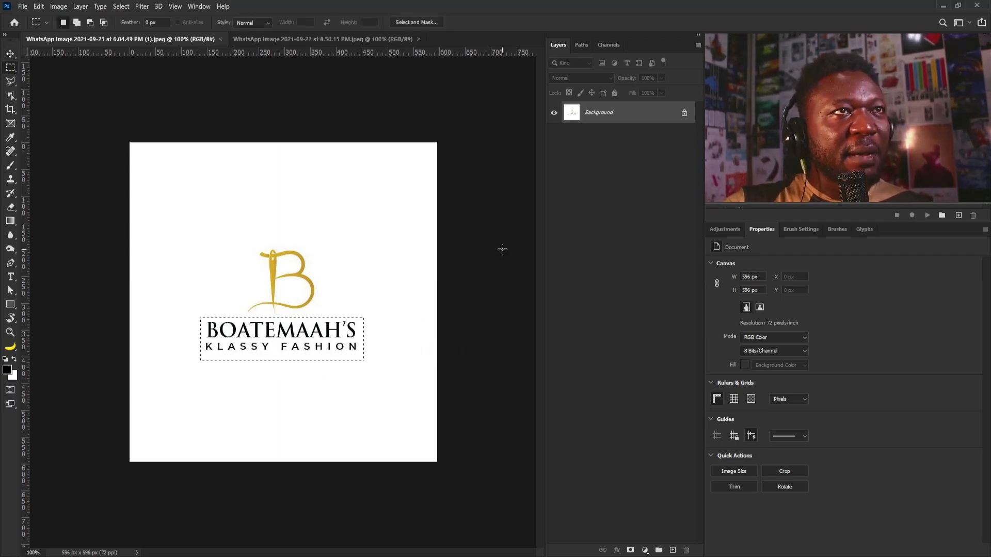
key(ctrl+j)
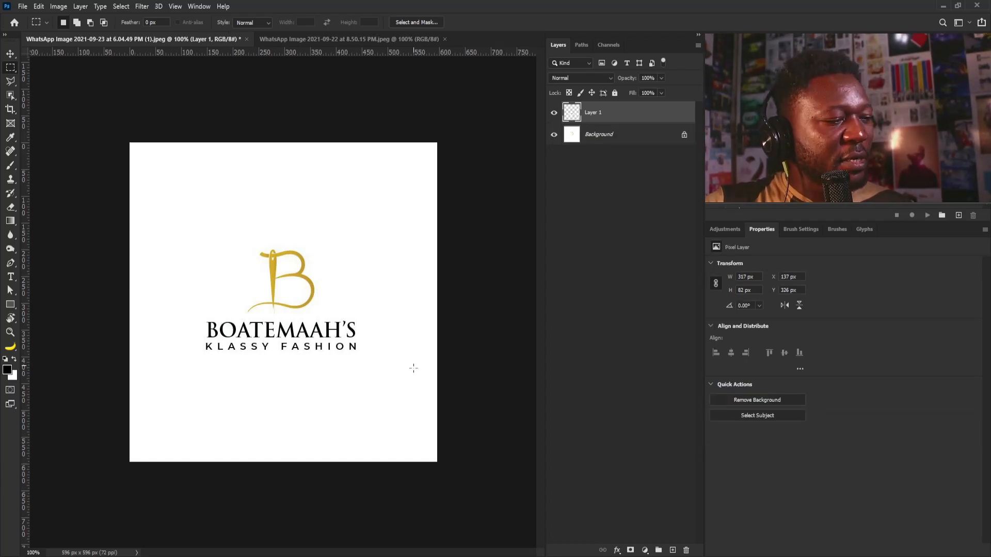
key(v)
drag(324, 339, 326, 341)
Copy the KLASSY FASHION line from Layer 1 to its own layer and move it down about 7 px.
key(m)
drag(198, 343, 386, 360)
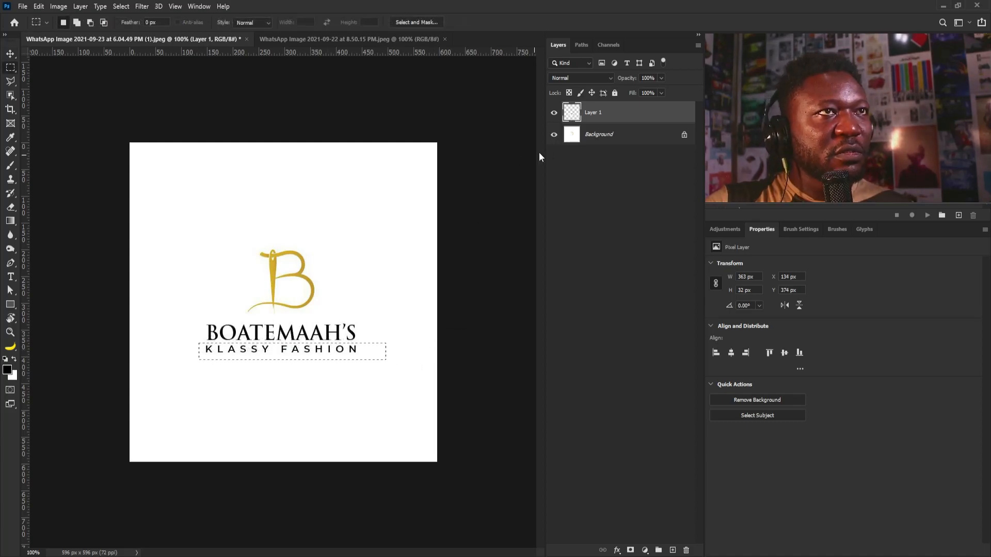
click(572, 141)
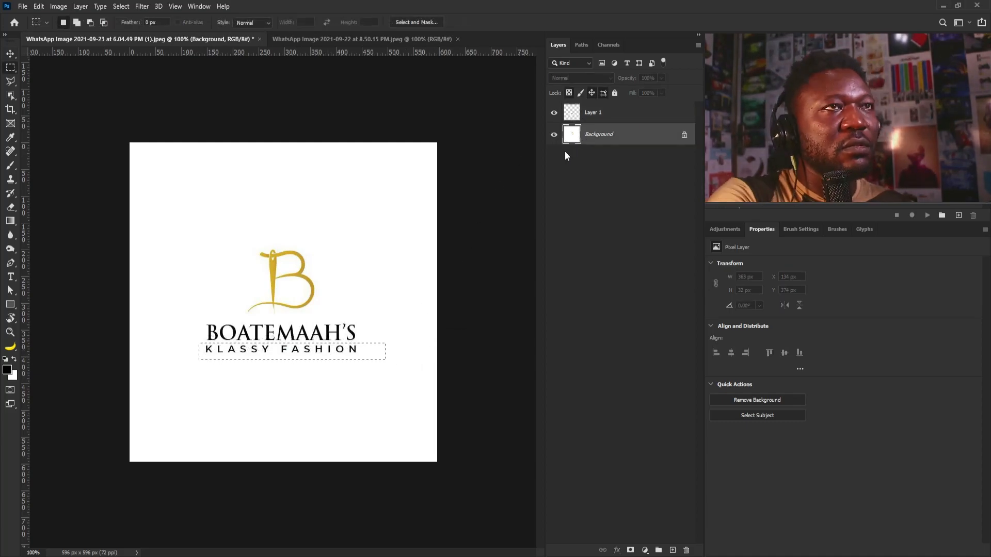
click(611, 119)
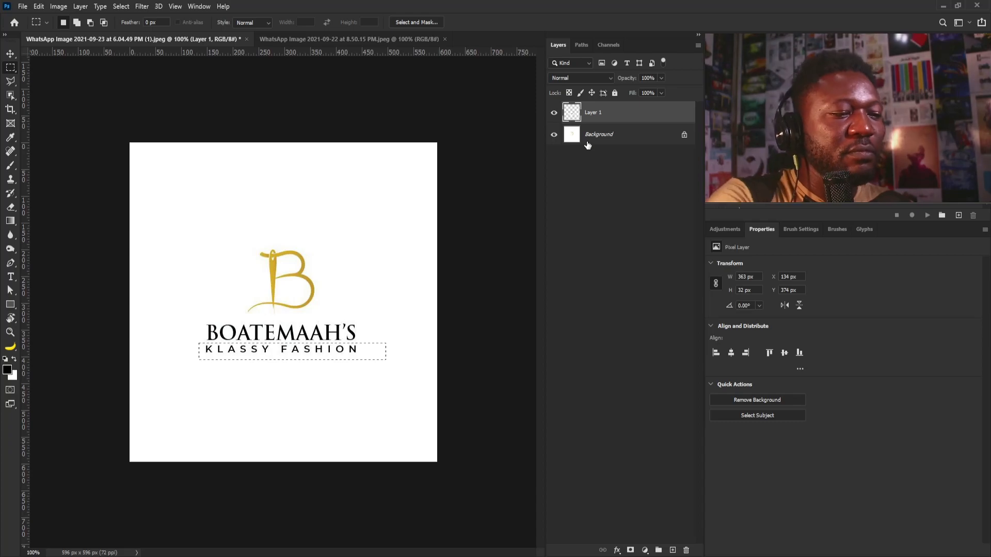
key(ctrl+j)
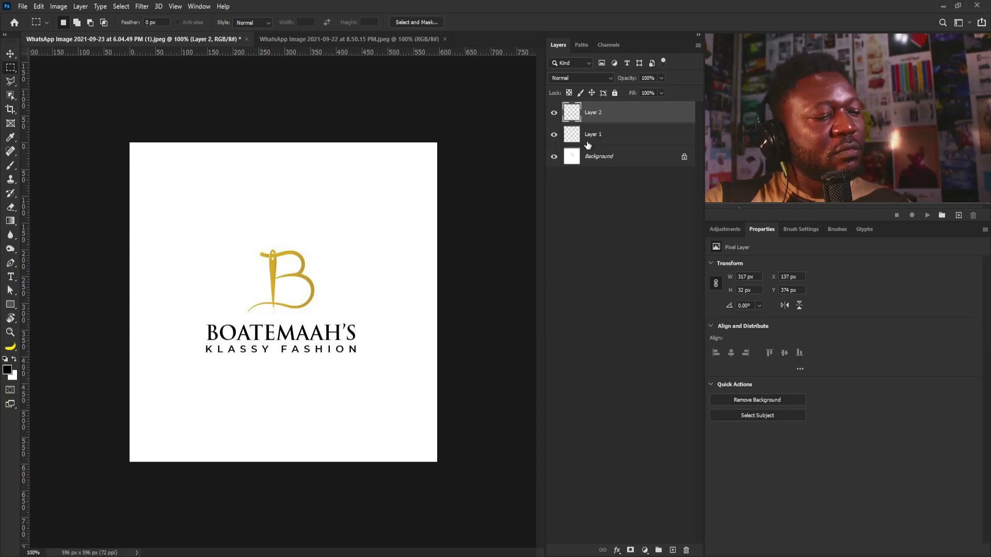
key(v)
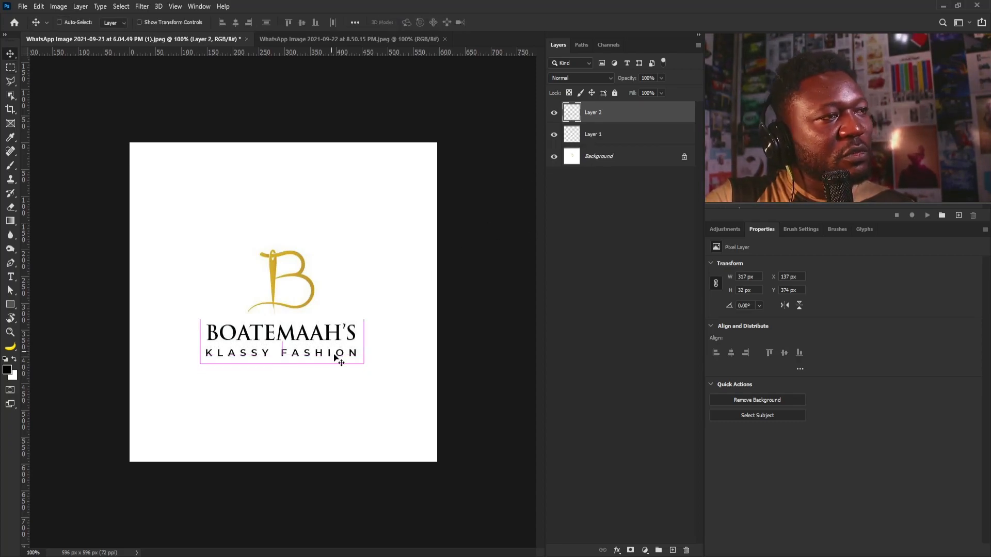
drag(333, 353, 333, 357)
key(ctrl)
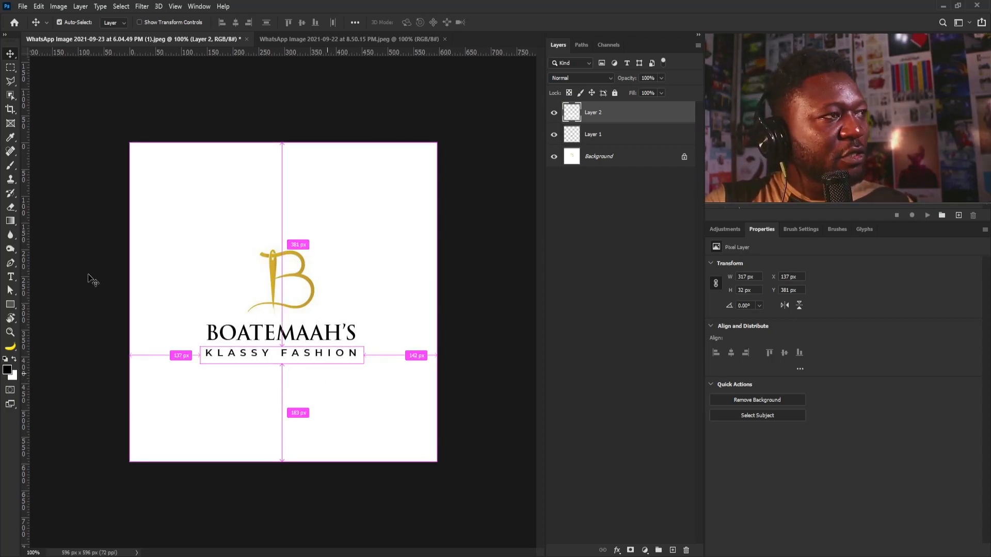
Place vertical guides at both edges of the BOATEMAAH'S line and scale the KLASSY FASHION line's left side inward toward its guide.
drag(24, 335, 206, 332)
drag(21, 382, 355, 323)
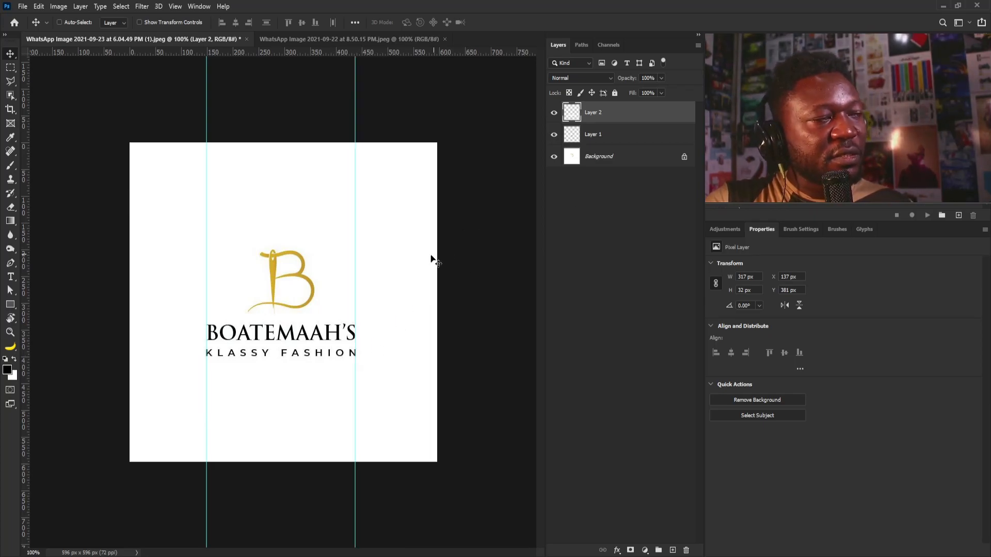
key(ctrl+t)
scroll(198, 335, up, 5)
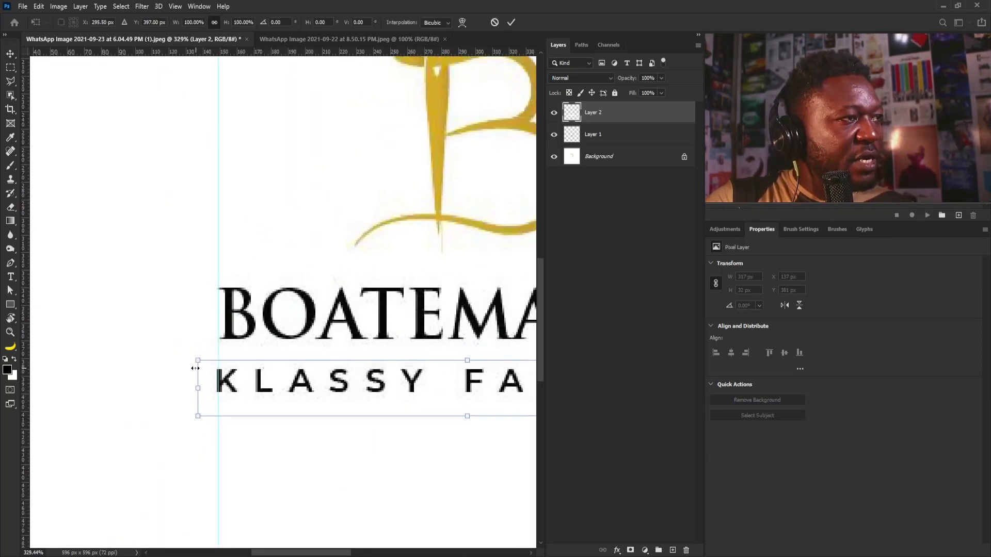
drag(193, 357, 230, 367)
scroll(196, 358, up, 8)
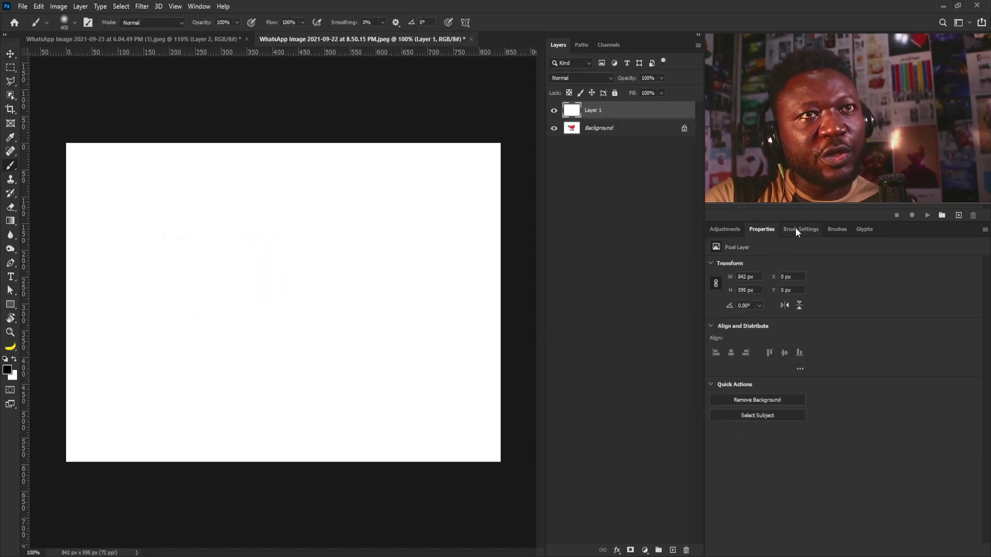
Handwrite "Tomato Factory" on Layer 1 with a black 18 px hard round brush, and hide the layer to show the Tomart logo.
click(801, 229)
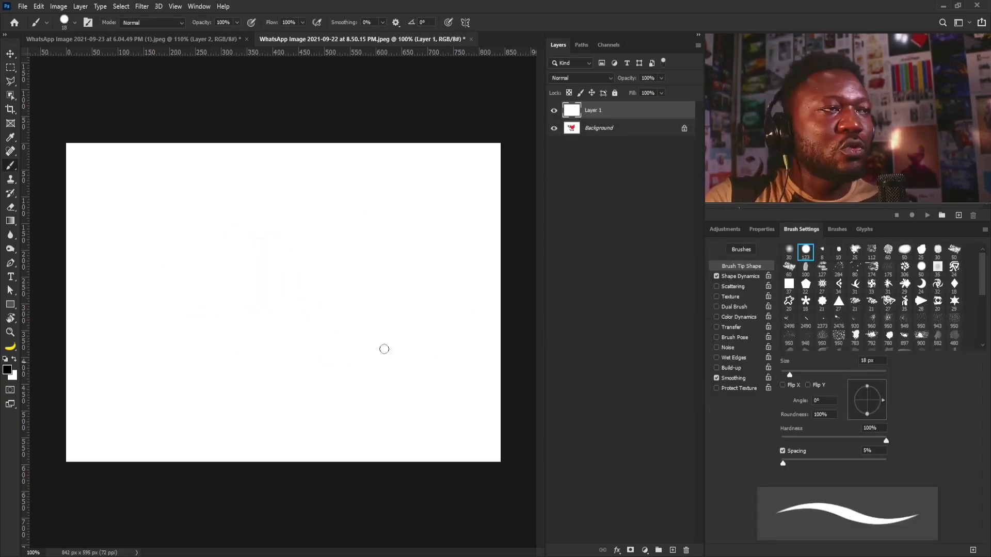
drag(297, 275, 293, 340)
drag(251, 267, 310, 241)
mouse_move(321, 303)
mouse_down()
mouse_move(380, 282)
mouse_move(393, 263)
mouse_move(420, 262)
mouse_move(422, 251)
mouse_move(422, 276)
mouse_move(421, 250)
mouse_up()
drag(297, 376, 309, 419)
mouse_move(285, 386)
mouse_down()
mouse_move(302, 369)
mouse_move(368, 359)
mouse_move(392, 372)
mouse_move(415, 326)
mouse_up()
mouse_move(421, 304)
mouse_down()
mouse_move(423, 333)
mouse_move(458, 355)
mouse_up()
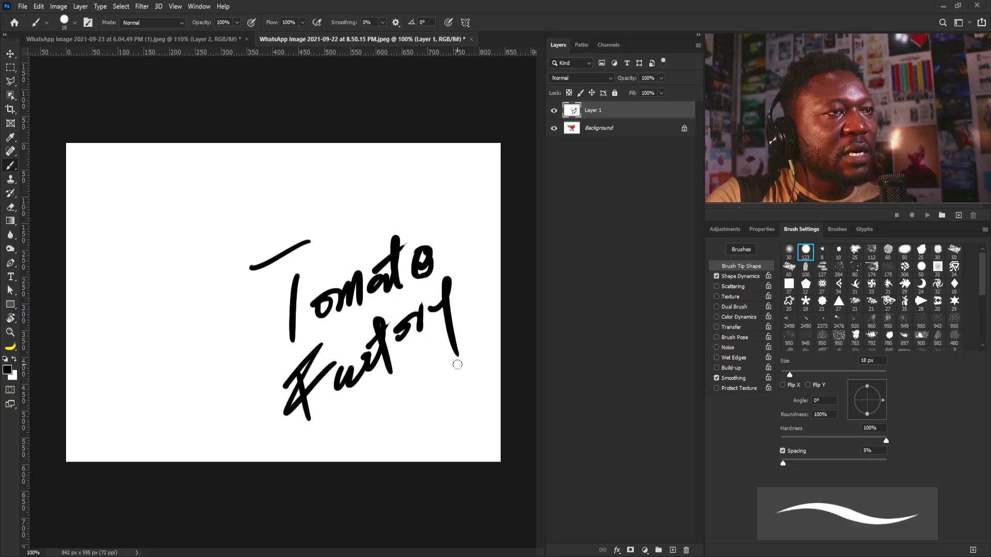
click(553, 110)
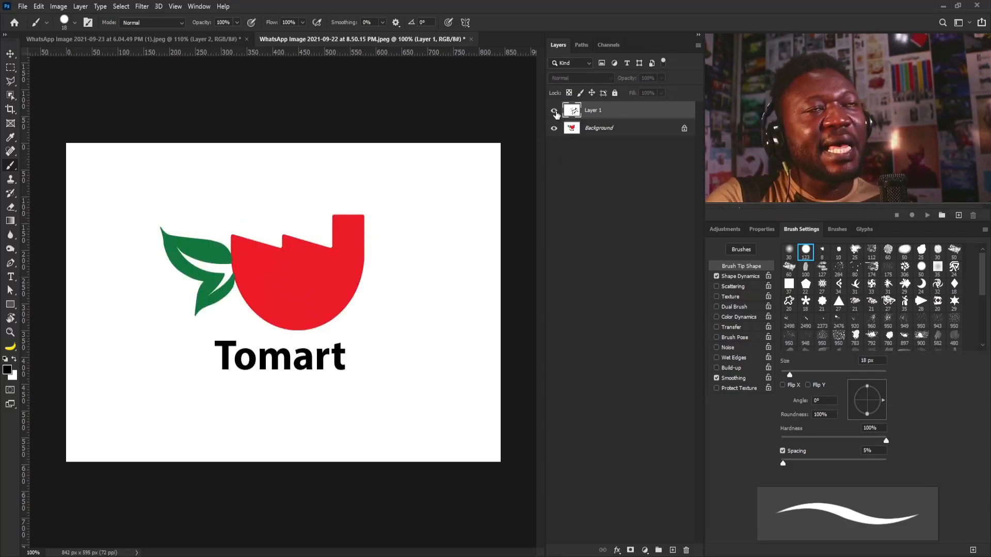
Show Layer 1 again, switch to the browser and search Google Images for "tomato".
click(553, 110)
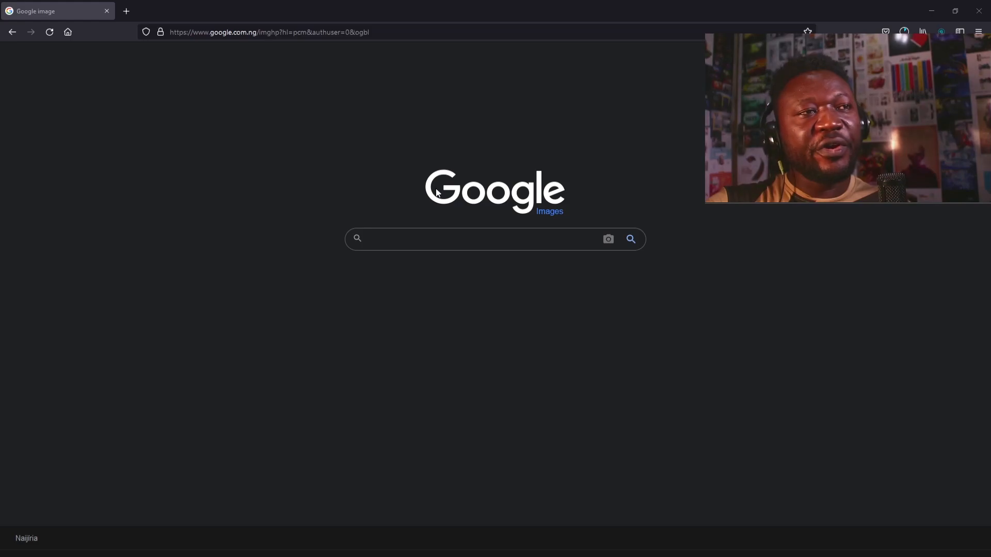
click(454, 237)
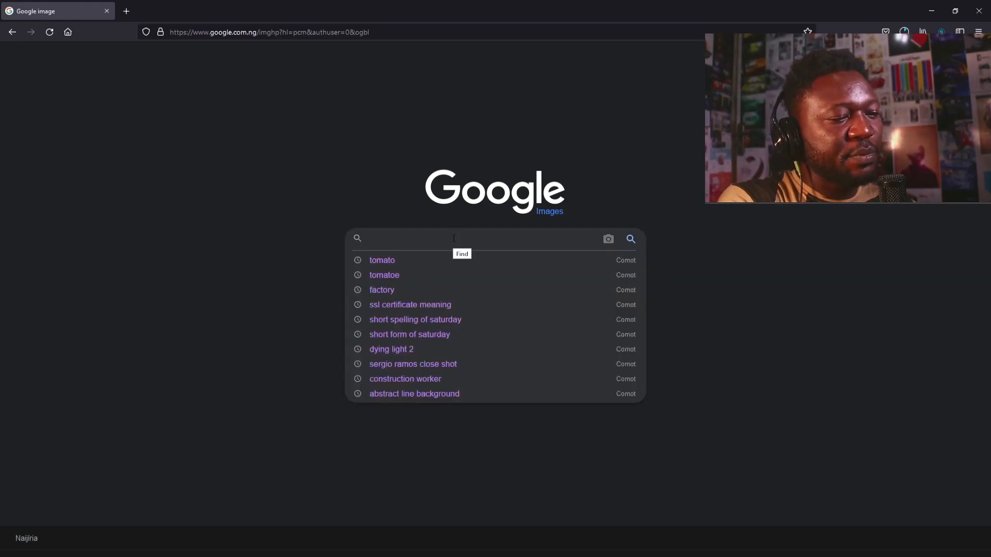
text(To)
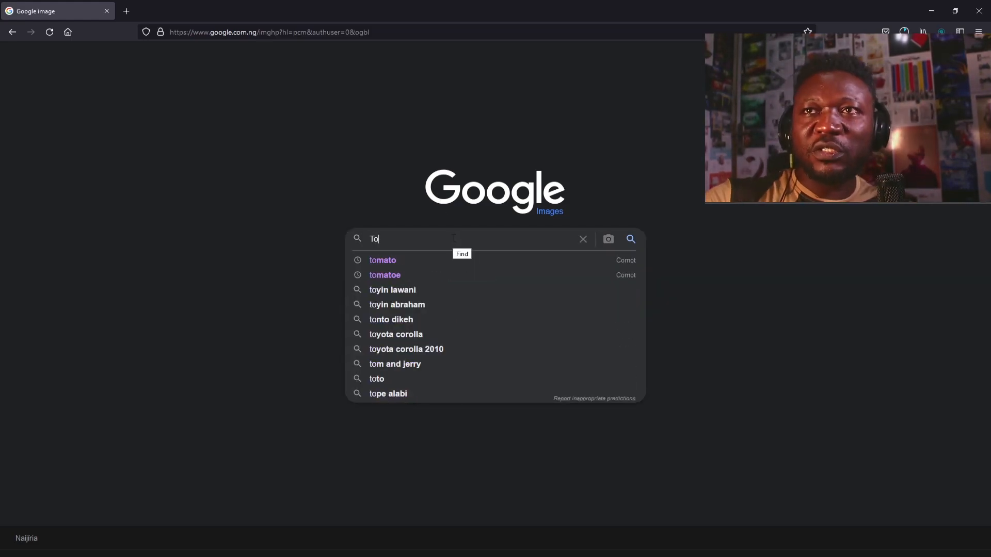
click(419, 265)
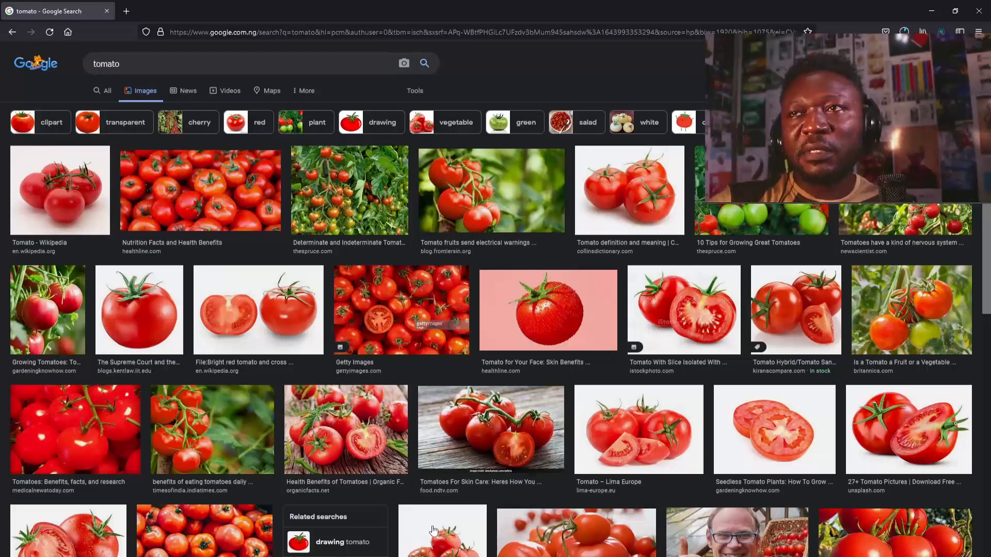
Open the whole-tomato image from The San Diego Union-Tribune in the results and bring it into the Photoshop document as a layer.
scroll(618, 390, down, 8)
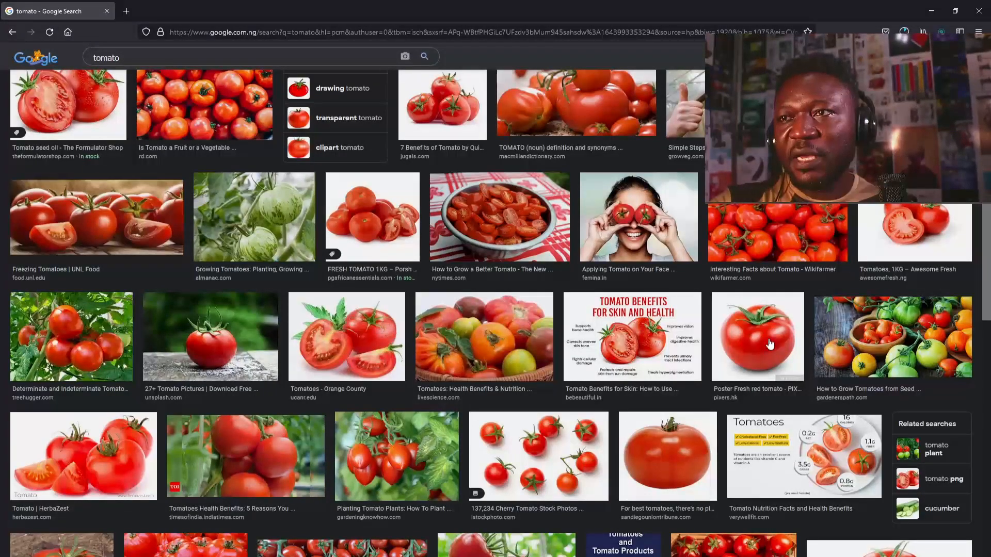
click(679, 447)
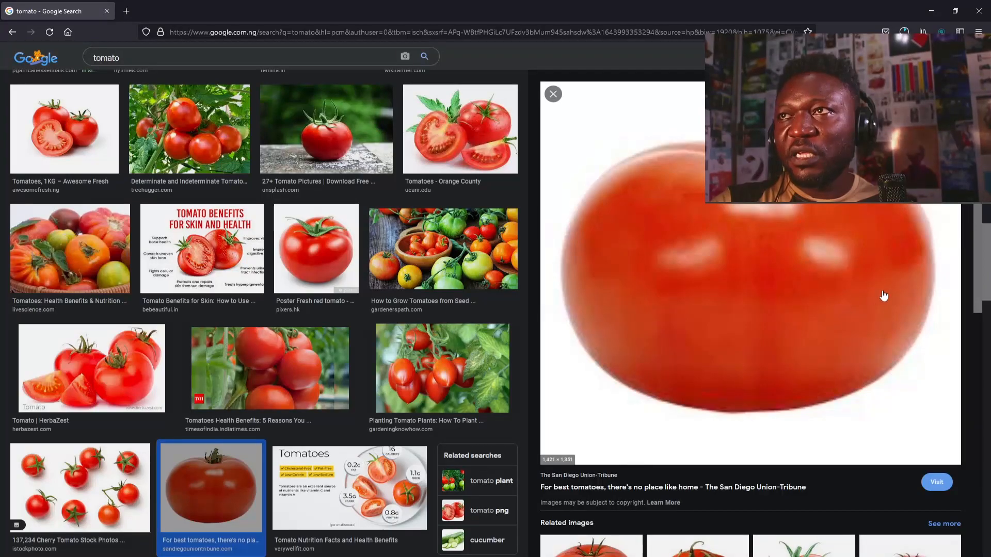
scroll(868, 293, down, 2)
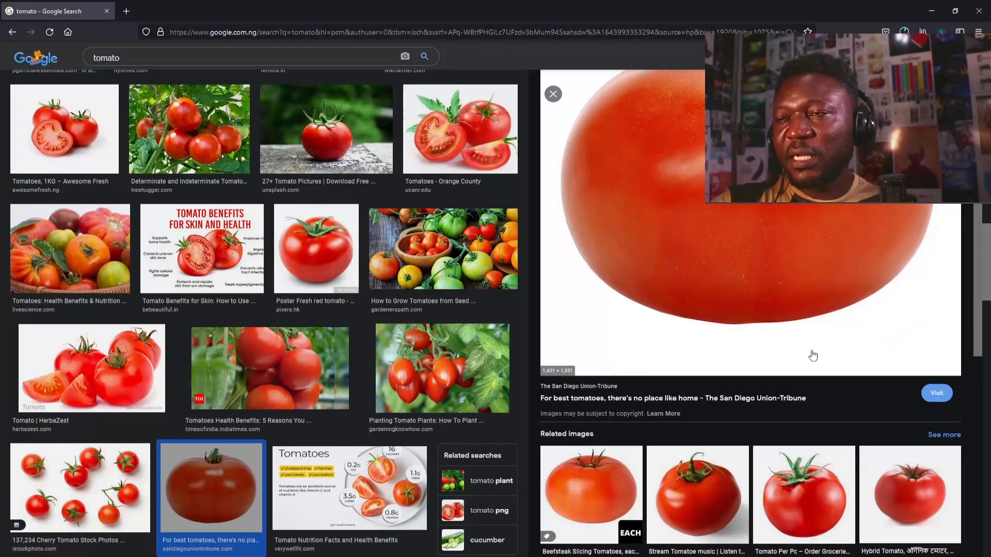
scroll(812, 355, up, 1)
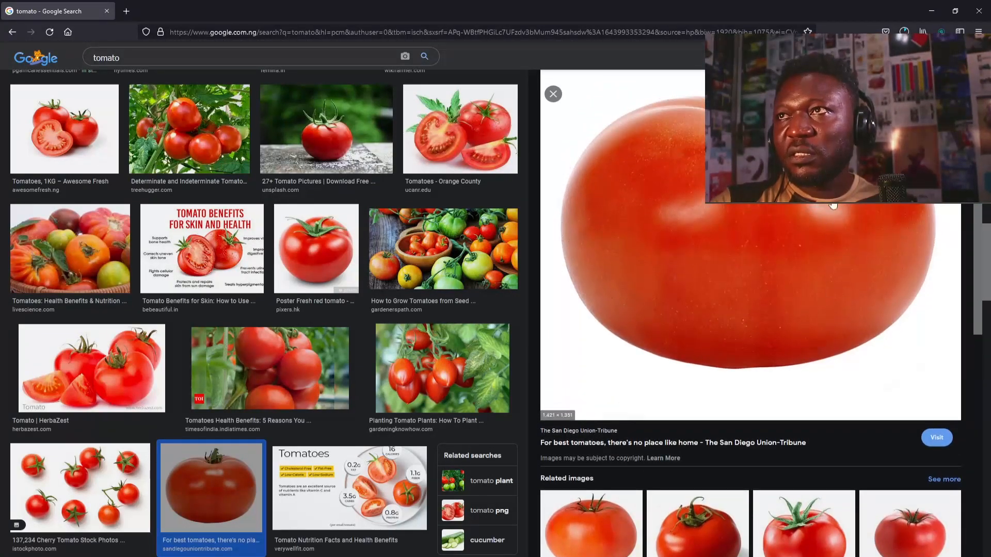
drag(831, 206, 561, 237)
key(alt+Tab)
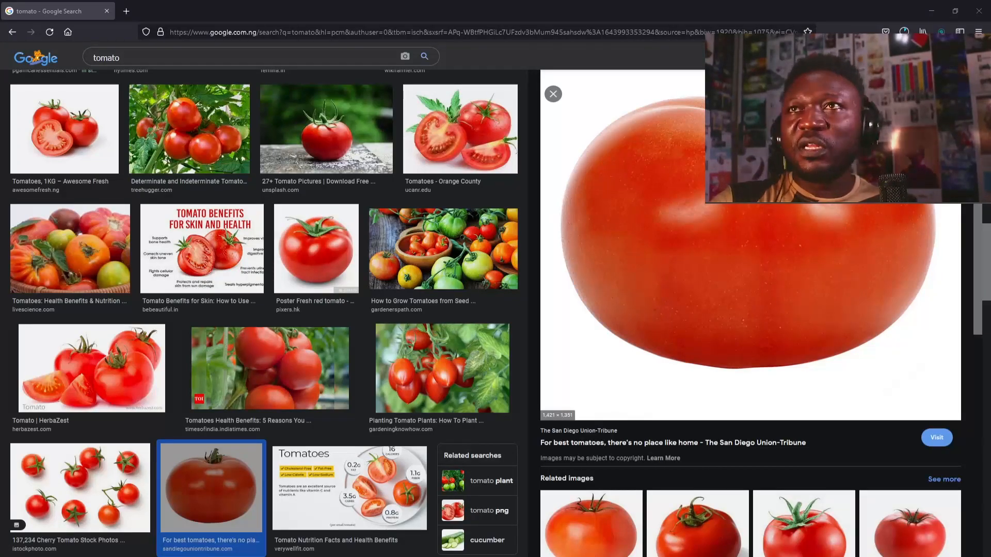
Search Google Images for "factory", open the Wikipedia factory photo and bring it into the Photoshop document.
click(212, 61)
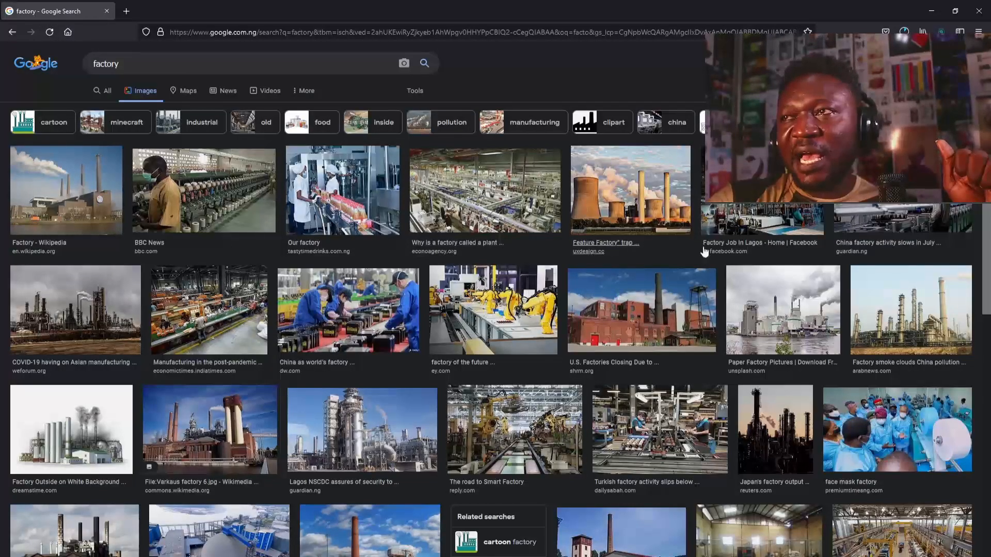
scroll(183, 204, down, 1)
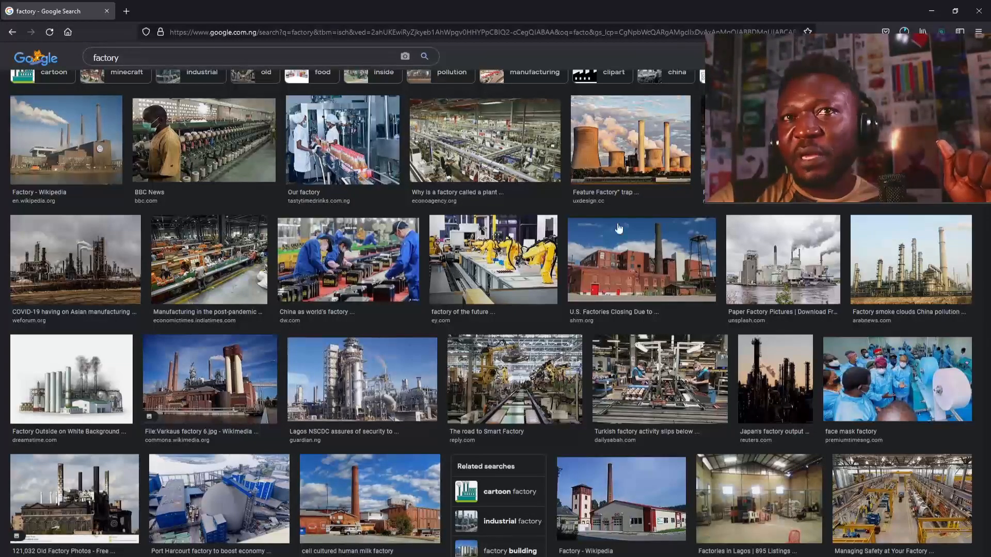
scroll(69, 139, up, 2)
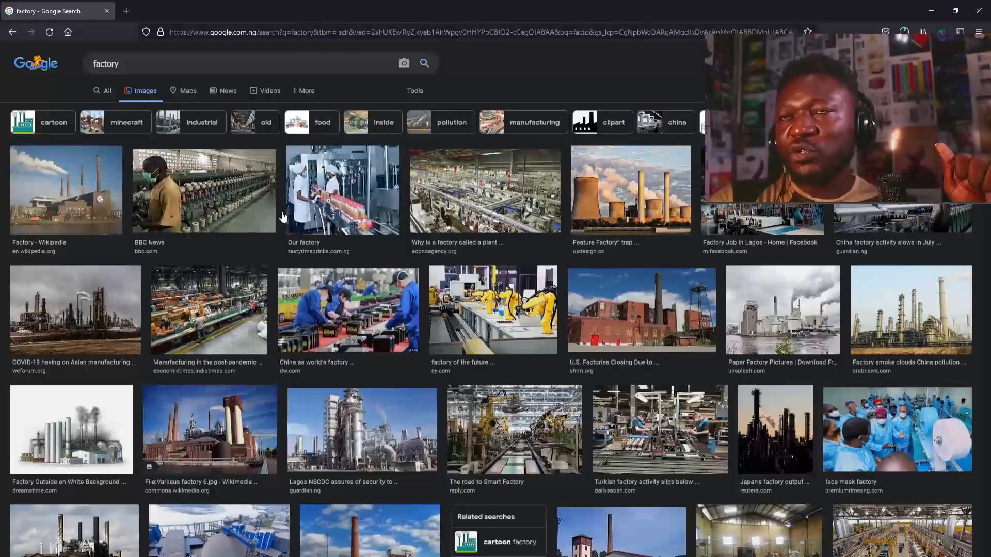
click(57, 172)
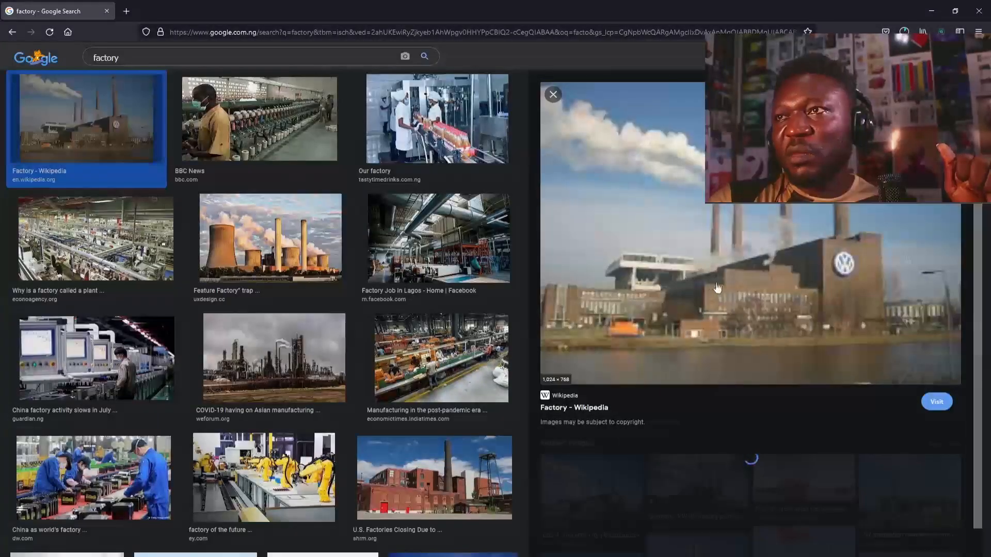
click(405, 56)
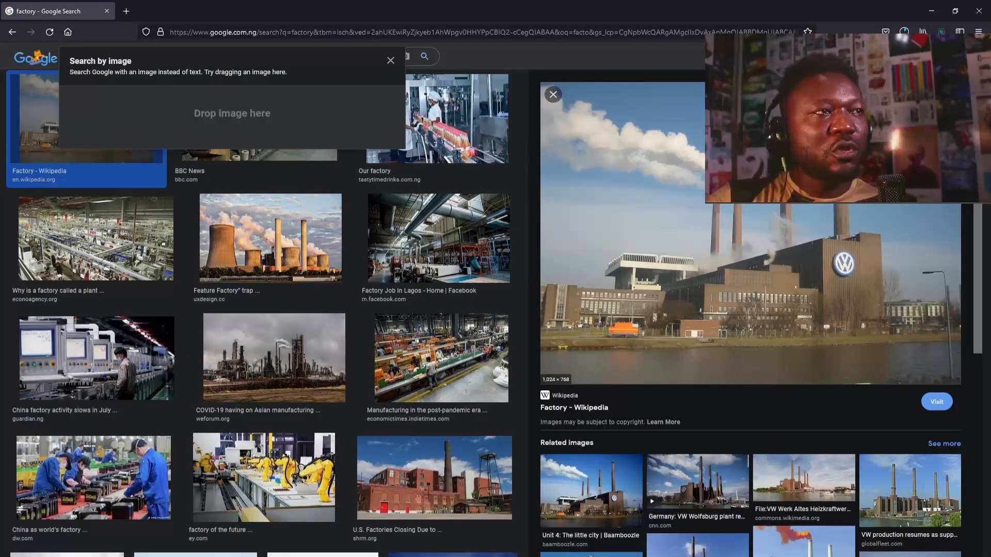
key(alt+Tab)
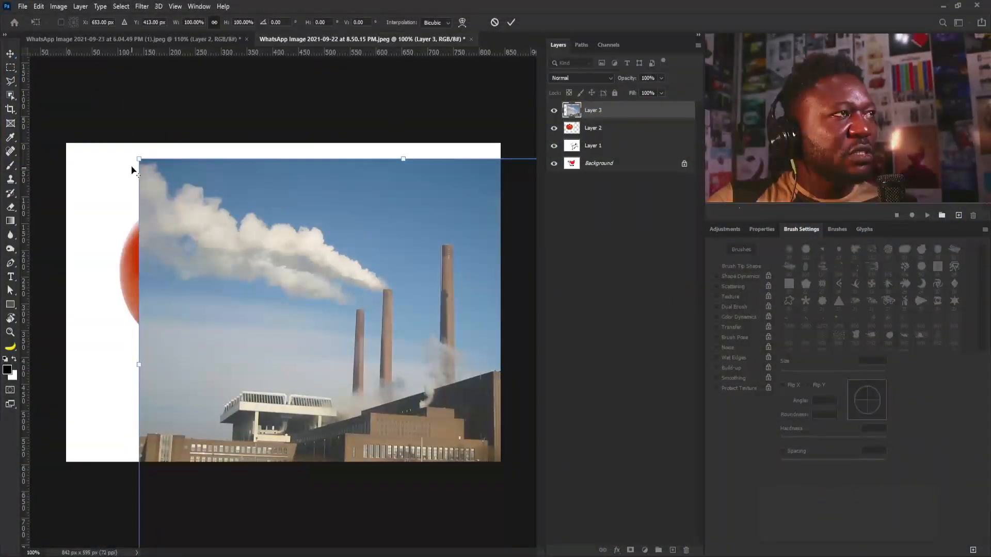
Scale the factory photo down to a small thumbnail and place it near the canvas's upper-right corner.
drag(161, 182, 270, 257)
drag(139, 159, 361, 331)
drag(433, 337, 474, 170)
key(Return)
Scale the tomato on Layer 2 down to roughly half its size and reposition it slightly.
click(593, 127)
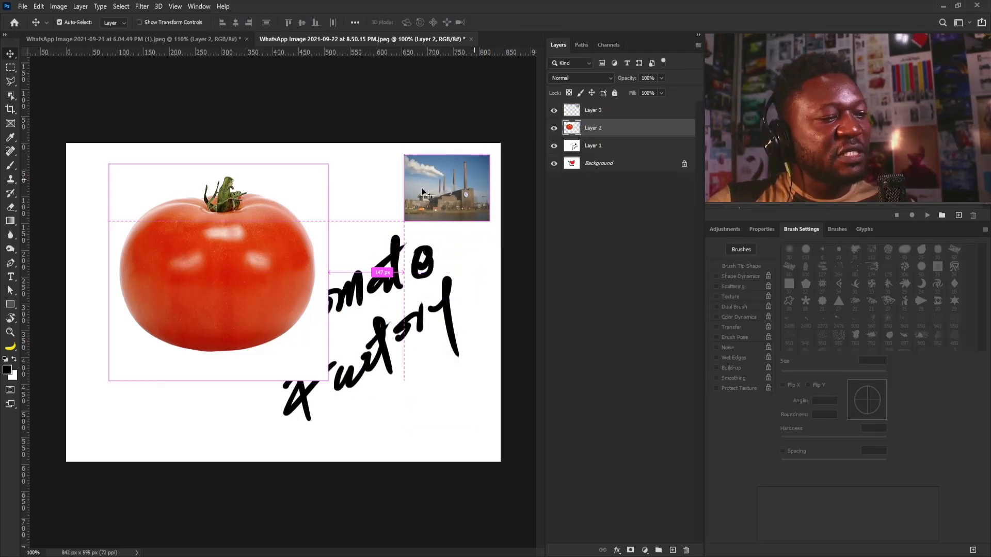
key(ctrl+t)
drag(107, 162, 157, 211)
drag(211, 243, 234, 257)
key(Return)
Delete the handwriting on Layer 1 and add a white-filled layer above the Background to cover the Tomart logo.
drag(593, 145, 686, 550)
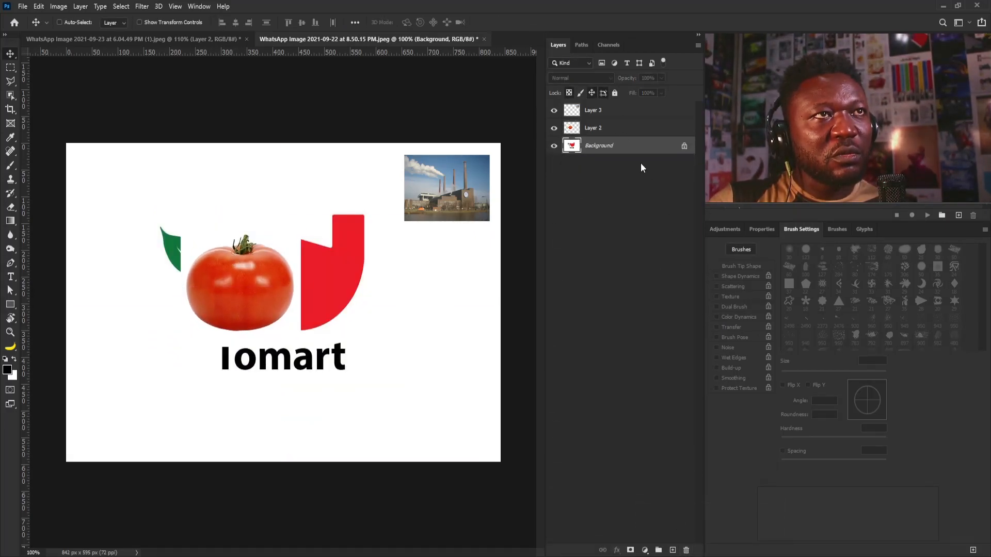
click(672, 550)
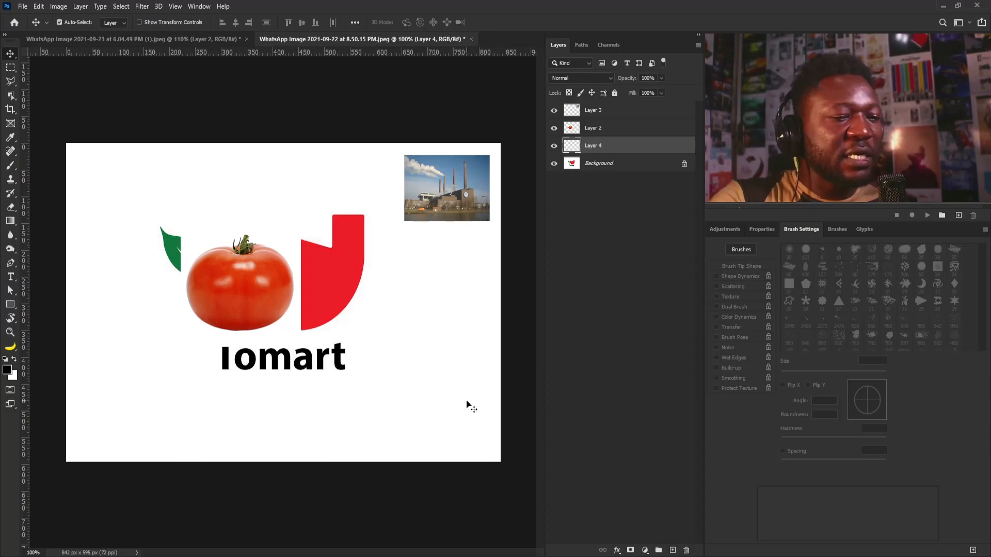
key(ctrl+BackSpace)
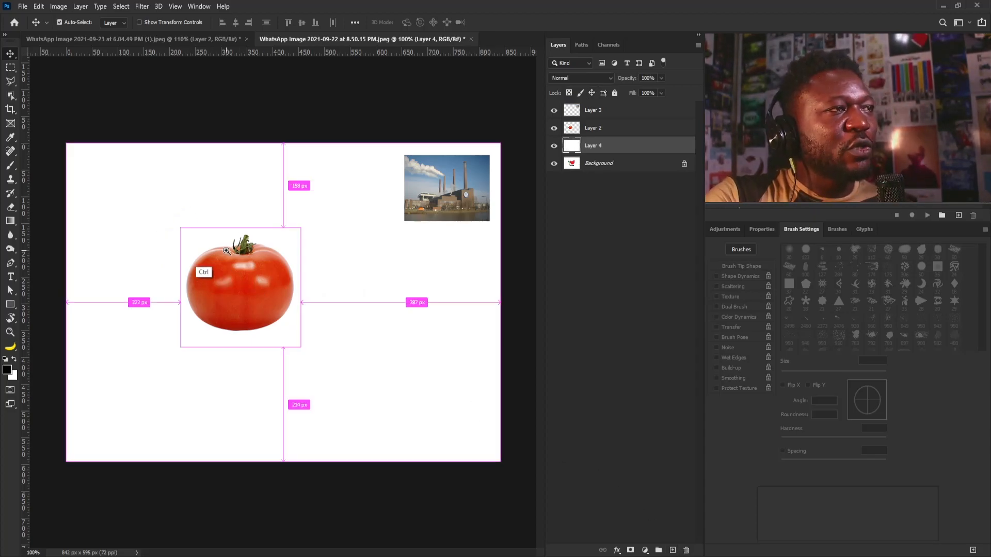
Move the tomato on Layer 2 to the middle of the canvas.
drag(247, 303, 253, 299)
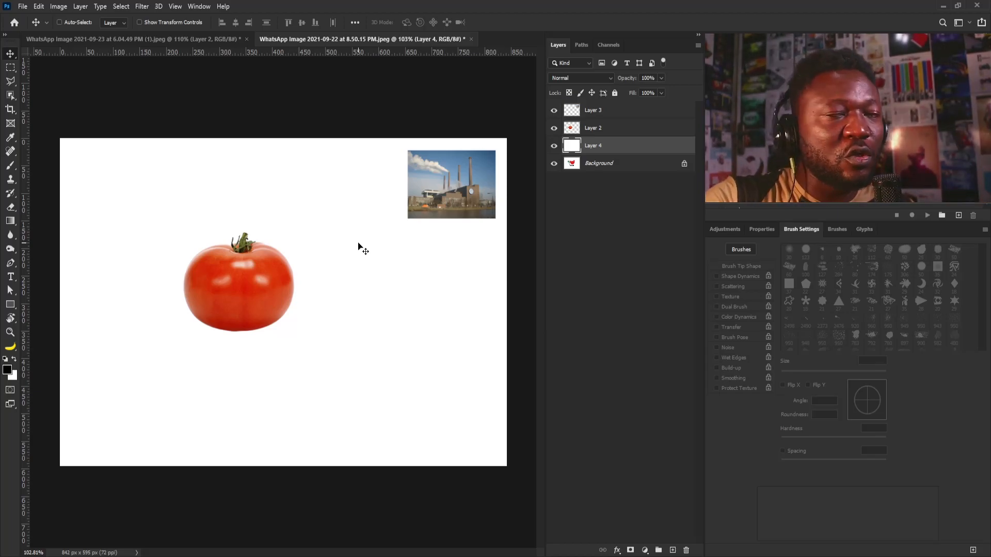
click(592, 128)
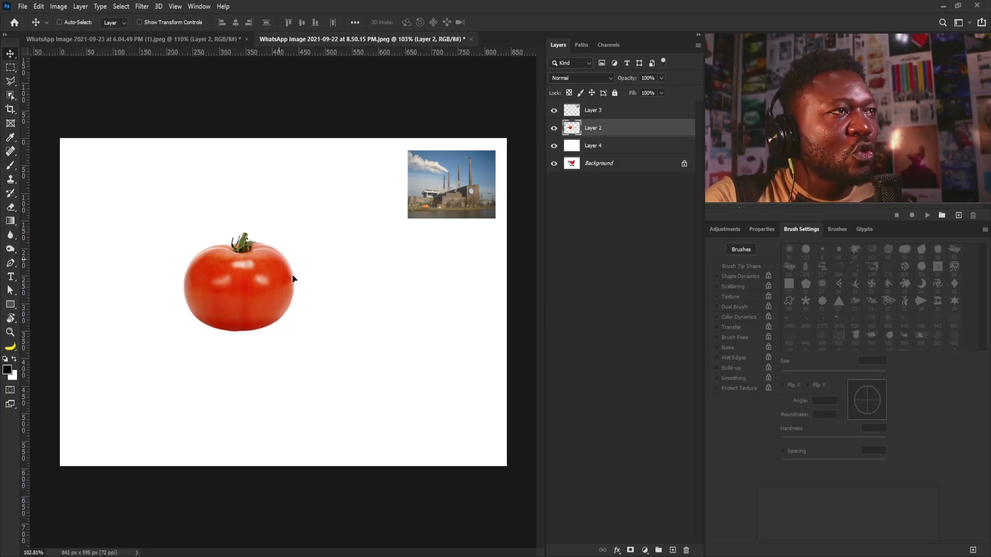
drag(285, 269, 327, 281)
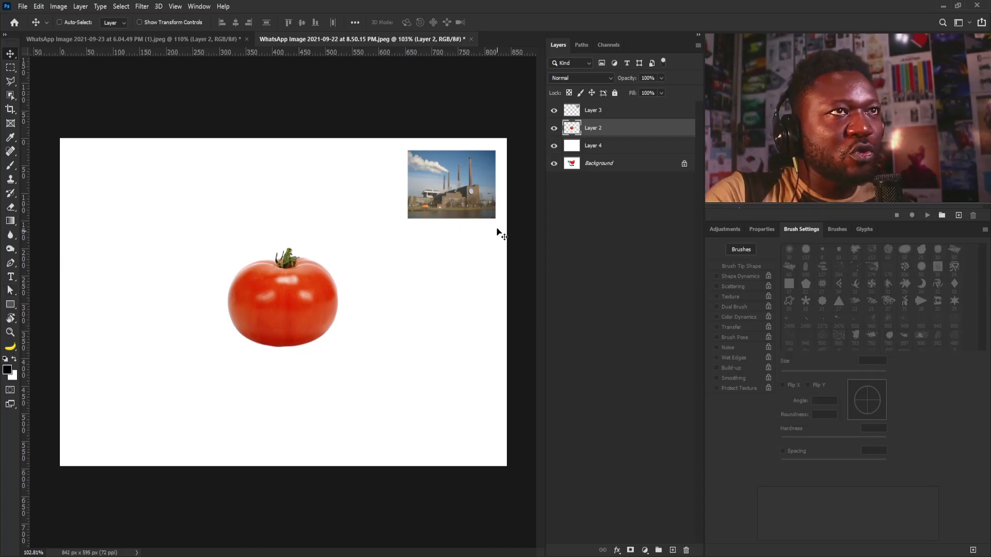
Trace the tomato's outline in black with a 15 px hard round brush on a new layer above Layer 2.
click(608, 139)
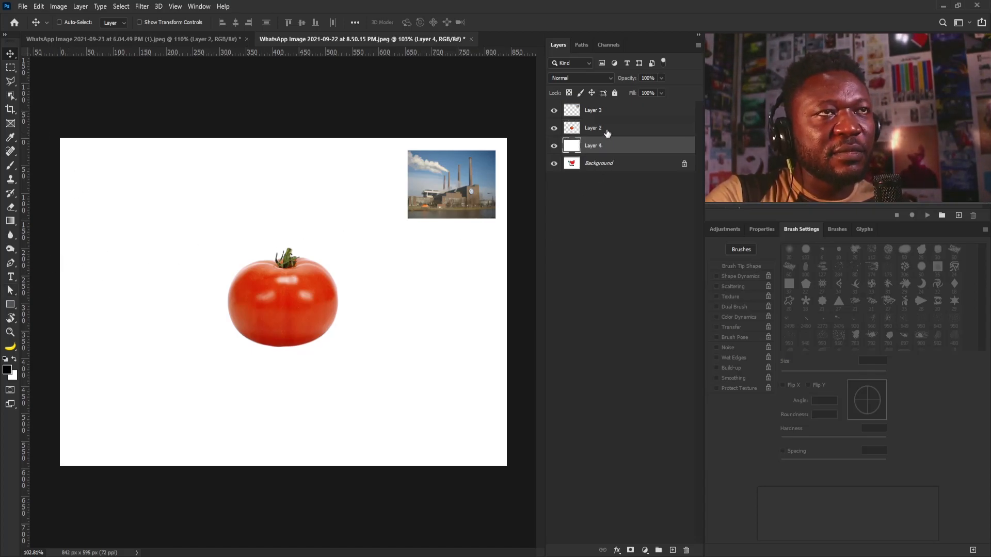
click(609, 130)
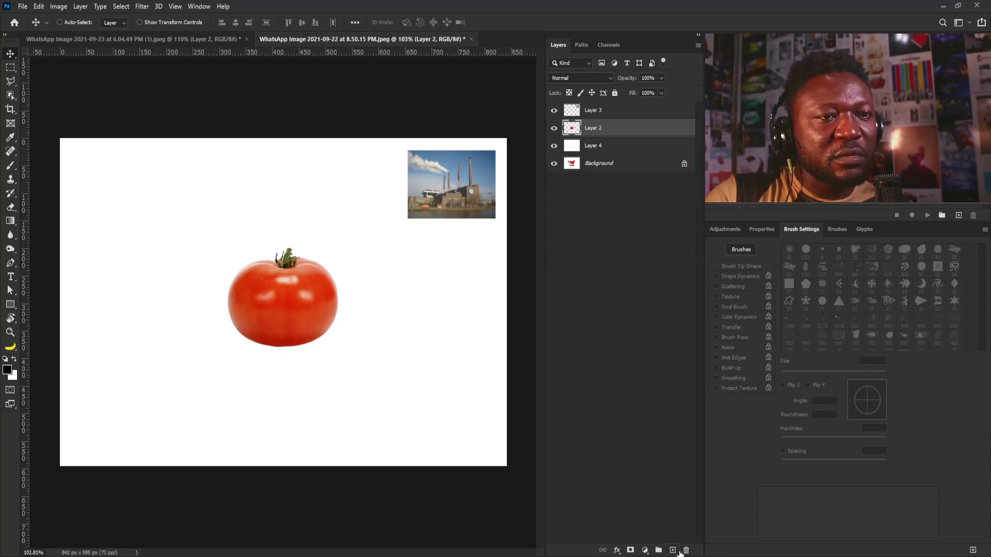
click(673, 550)
key(b)
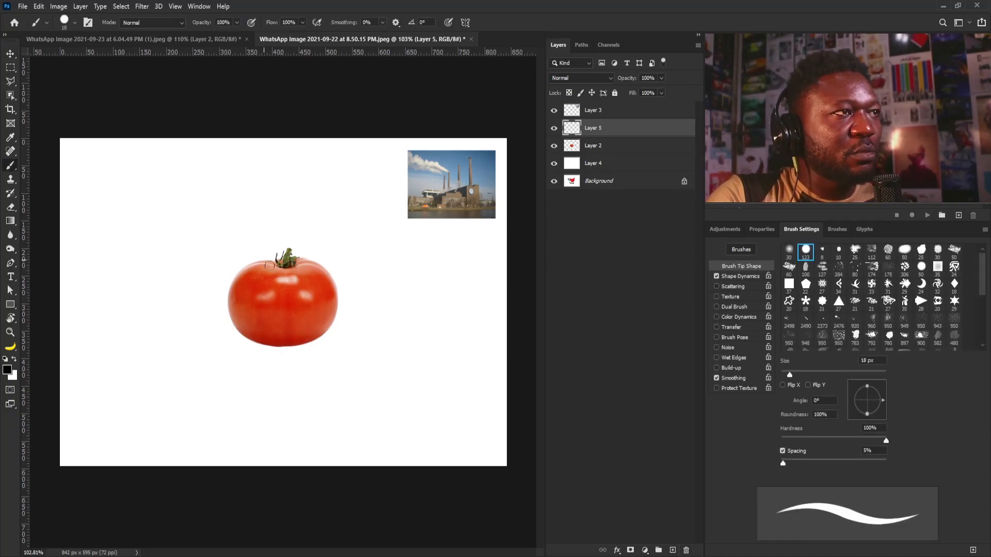
key(bracketleft)
key(bracketleft)
key(bracketleft)
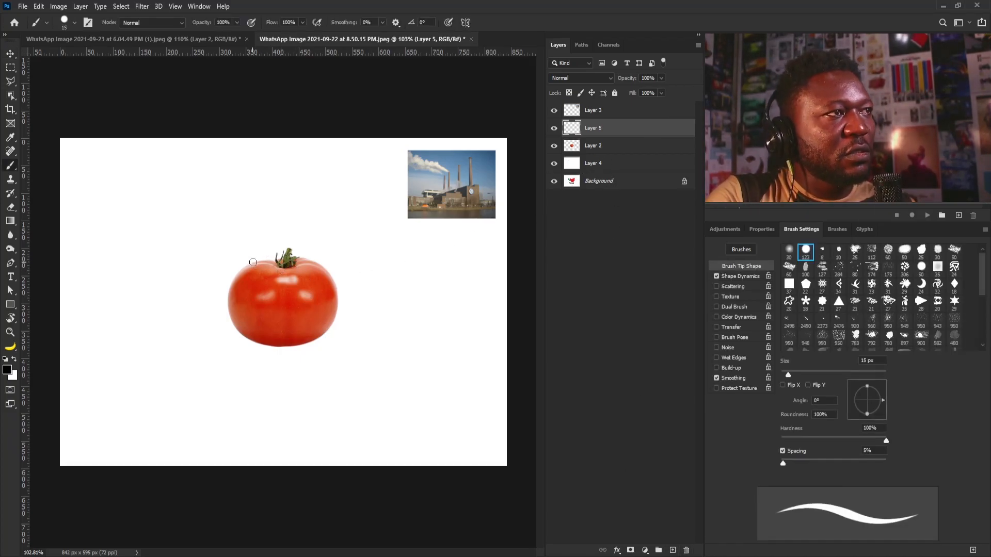
drag(226, 305, 242, 334)
drag(300, 345, 326, 336)
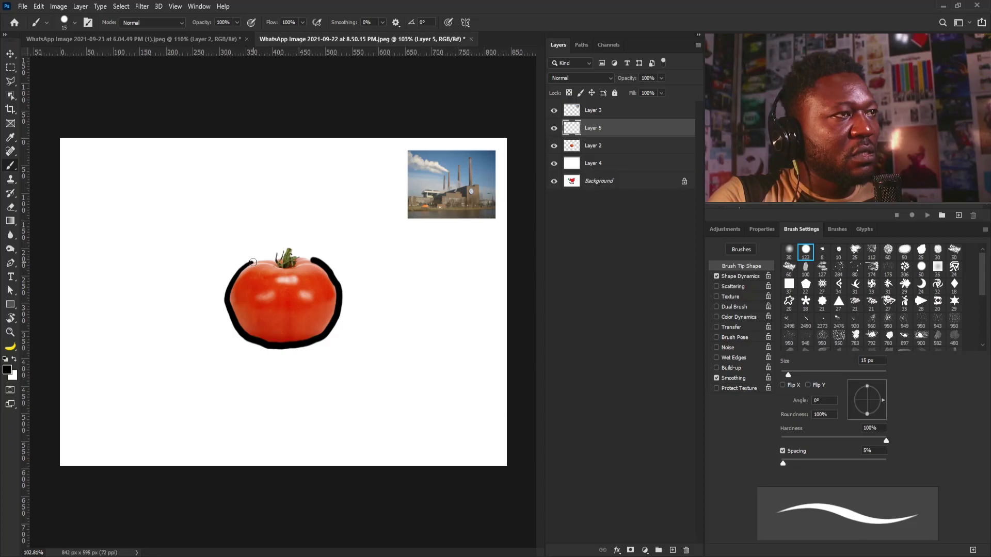
drag(253, 263, 234, 271)
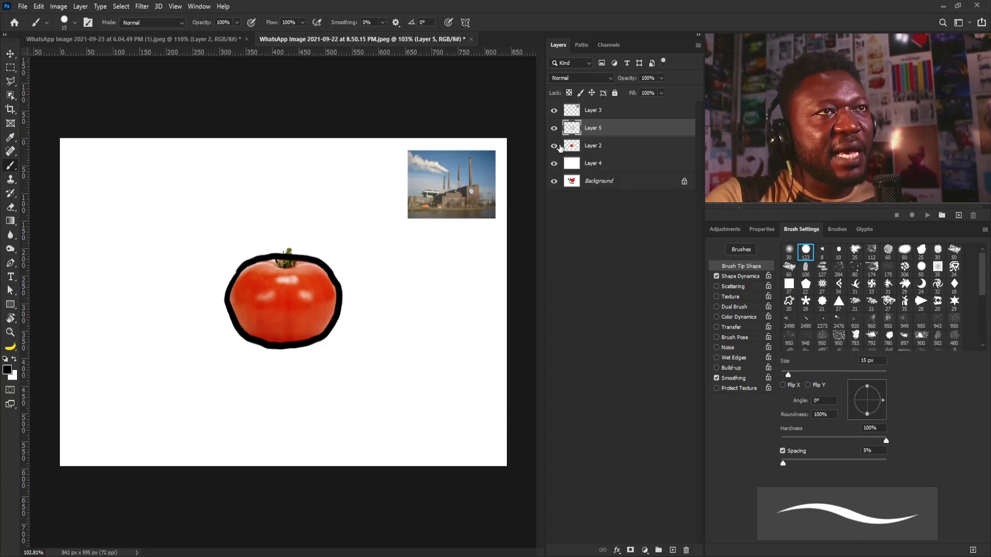
Check the outline with the tomato photo hidden, show it again, and paint the stem and two curved leaf strokes at the tomato's top.
click(555, 147)
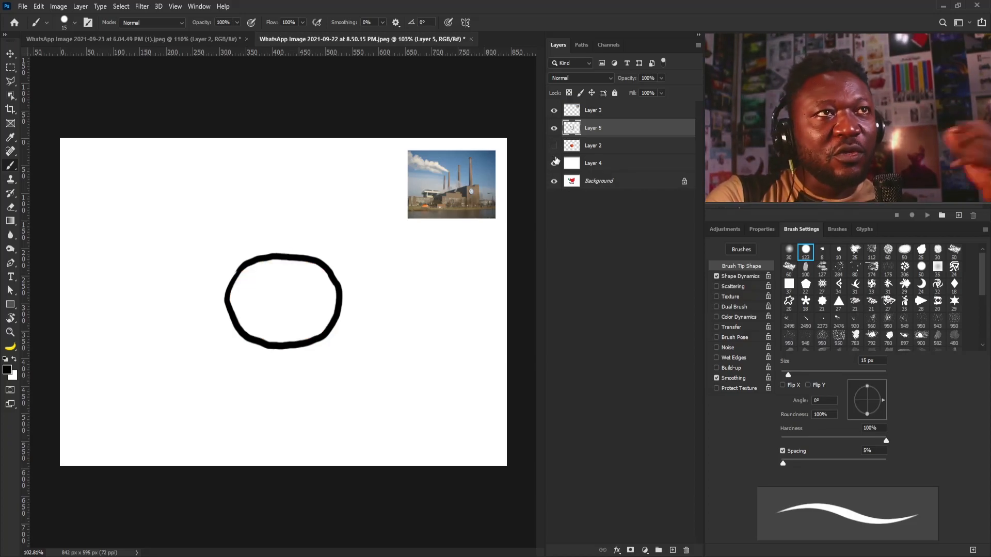
click(553, 146)
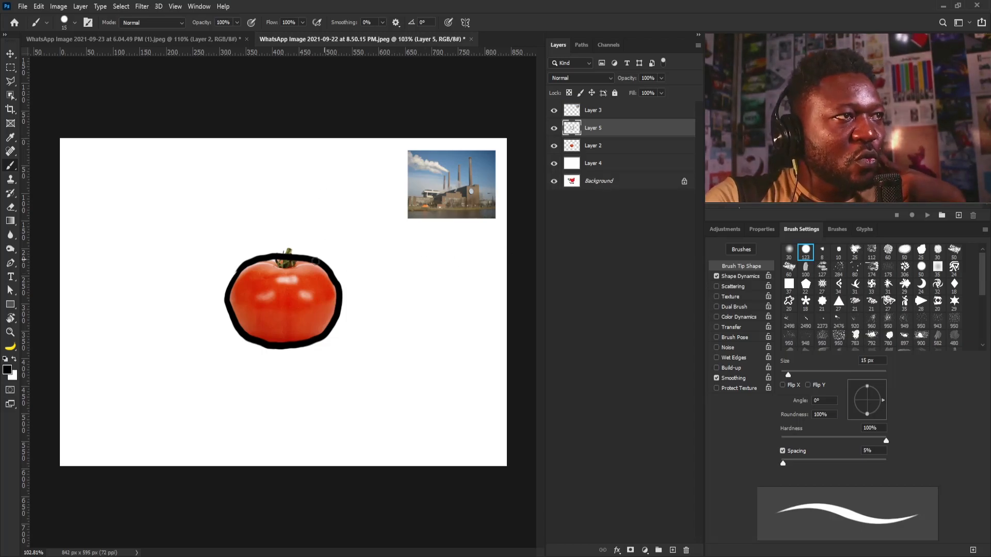
mouse_move(286, 258)
mouse_down()
mouse_move(277, 236)
mouse_move(308, 226)
mouse_up()
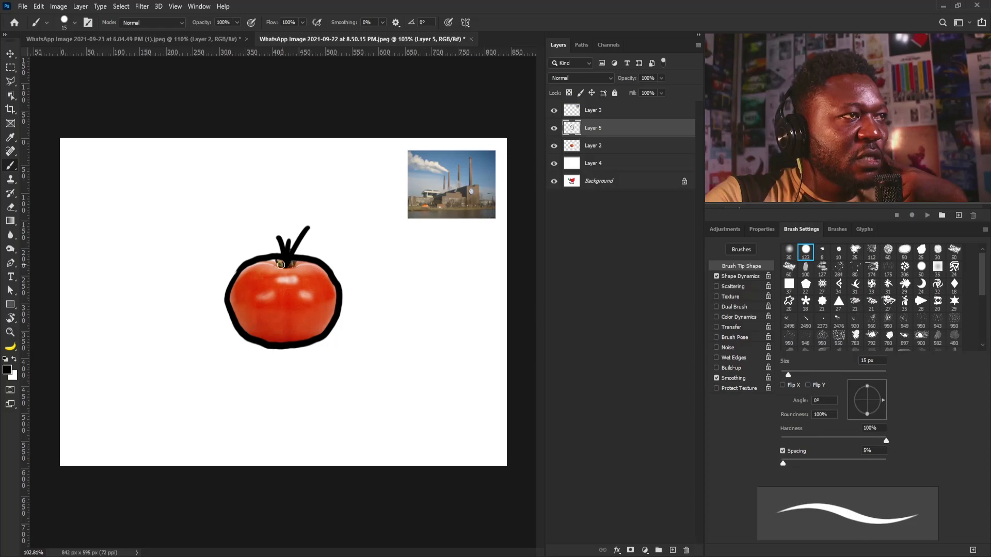
mouse_move(276, 266)
mouse_down()
mouse_move(242, 281)
mouse_move(301, 264)
mouse_move(323, 284)
mouse_up()
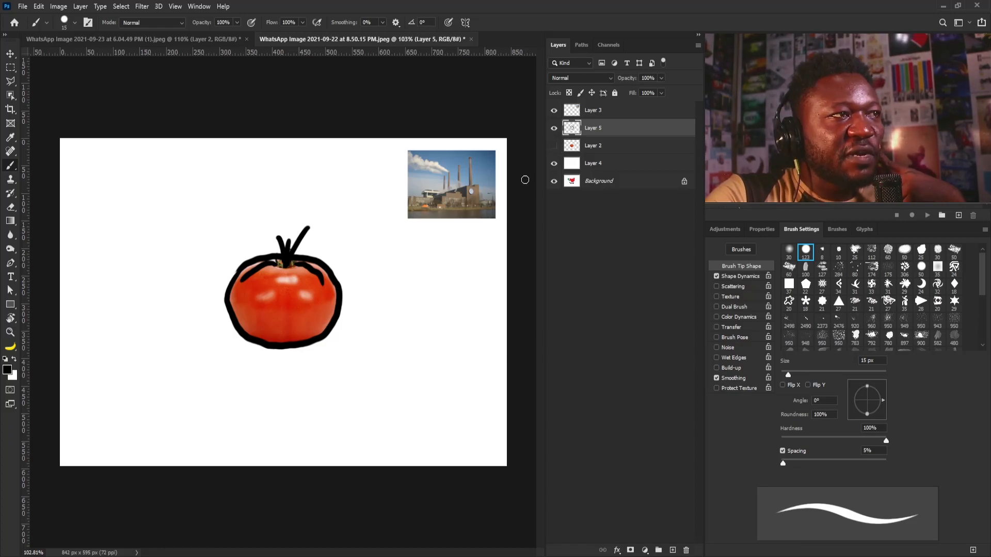
Hide the tomato photo on Layer 2 and toggle the sketch layer off and on to review the traced drawing.
click(553, 146)
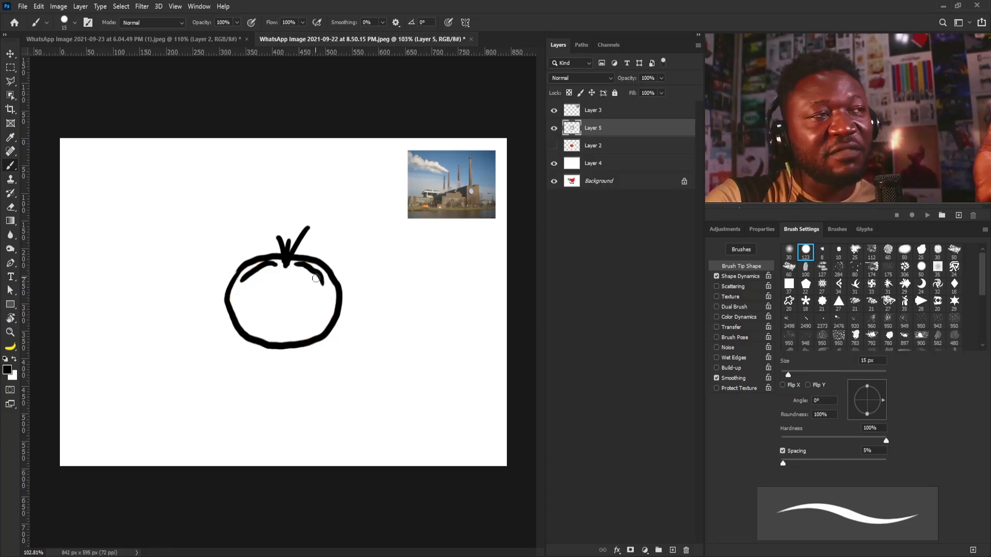
click(554, 128)
click(554, 128)
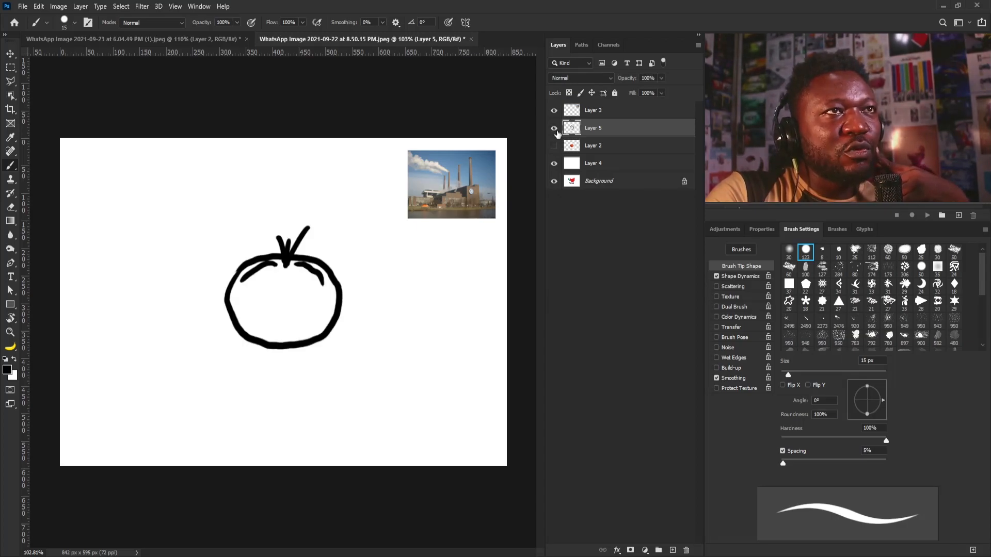
drag(387, 148, 428, 202)
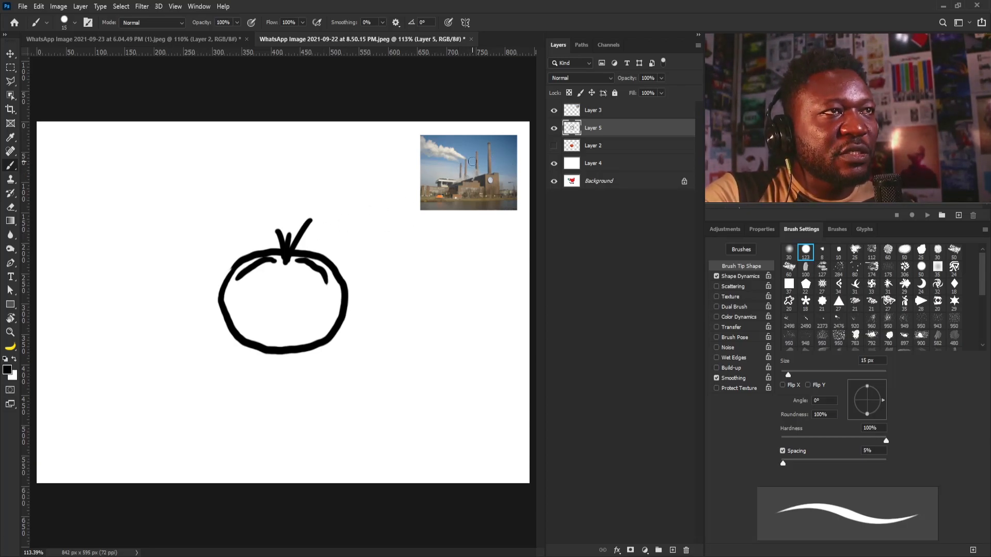
Sketch a smaller oval tomato with leaf strokes and upright chimney-like lines beside the first, and add curved leaves to the first tomato's stem.
mouse_move(268, 245)
mouse_down()
mouse_move(290, 243)
mouse_move(279, 231)
mouse_up()
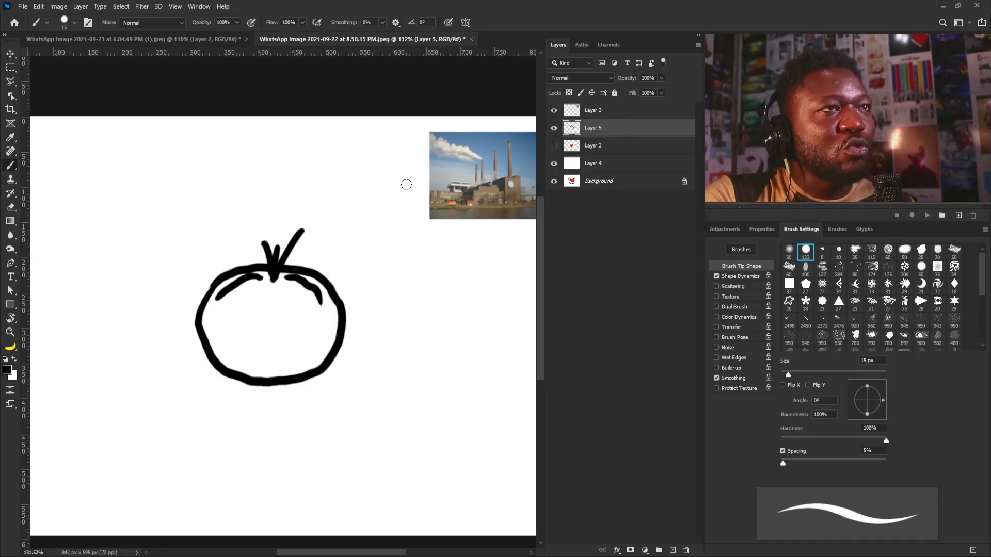
scroll(288, 255, down, 1)
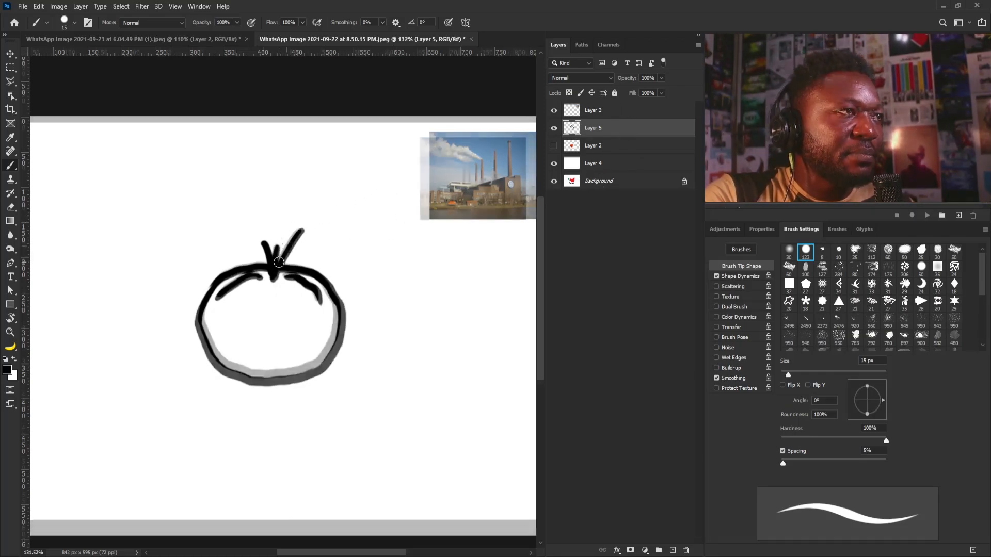
mouse_move(427, 283)
mouse_down()
mouse_move(378, 327)
mouse_move(486, 320)
mouse_move(422, 277)
mouse_move(400, 327)
mouse_up()
drag(421, 282, 470, 298)
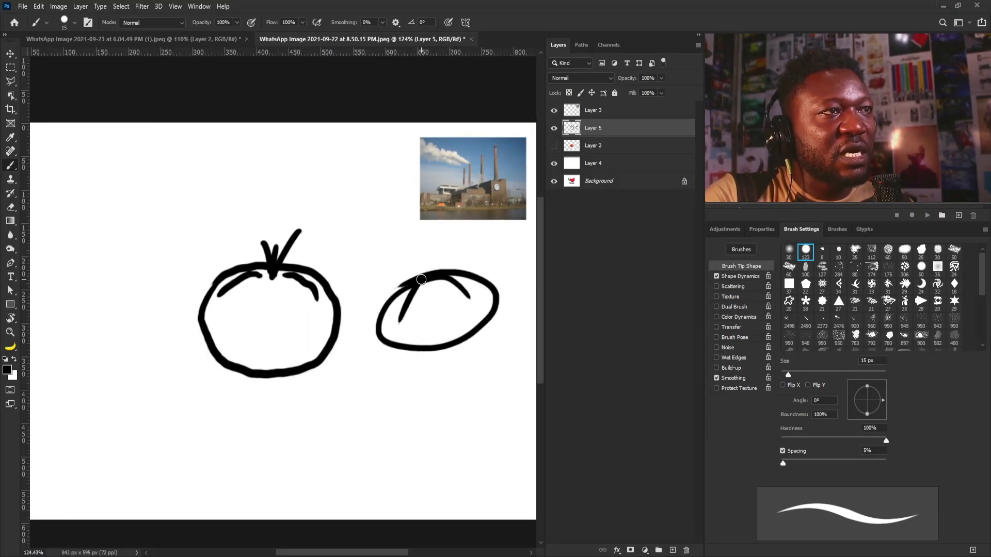
drag(411, 246, 416, 278)
mouse_move(421, 236)
mouse_down()
mouse_move(429, 275)
mouse_move(436, 271)
mouse_up()
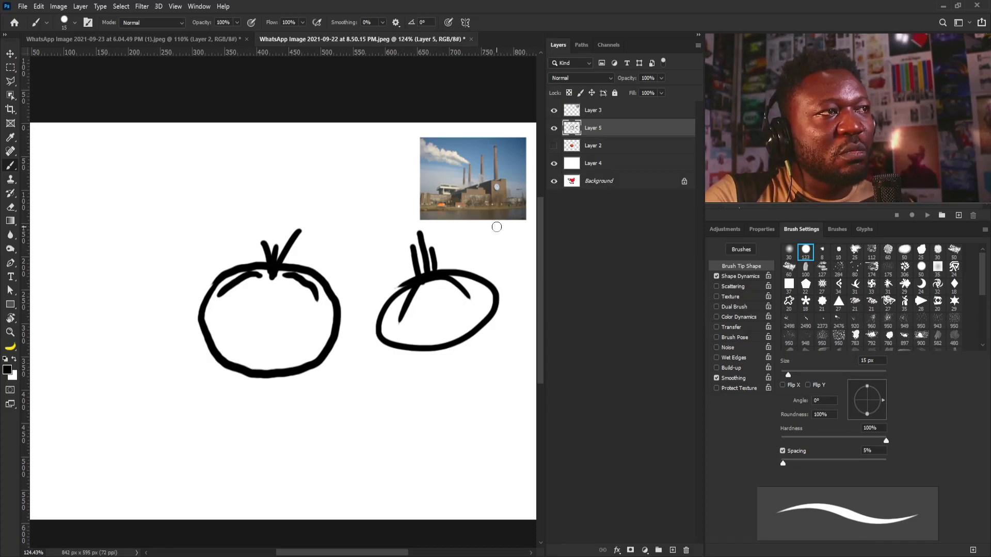
mouse_move(281, 260)
mouse_down()
mouse_move(310, 240)
mouse_move(222, 249)
mouse_up()
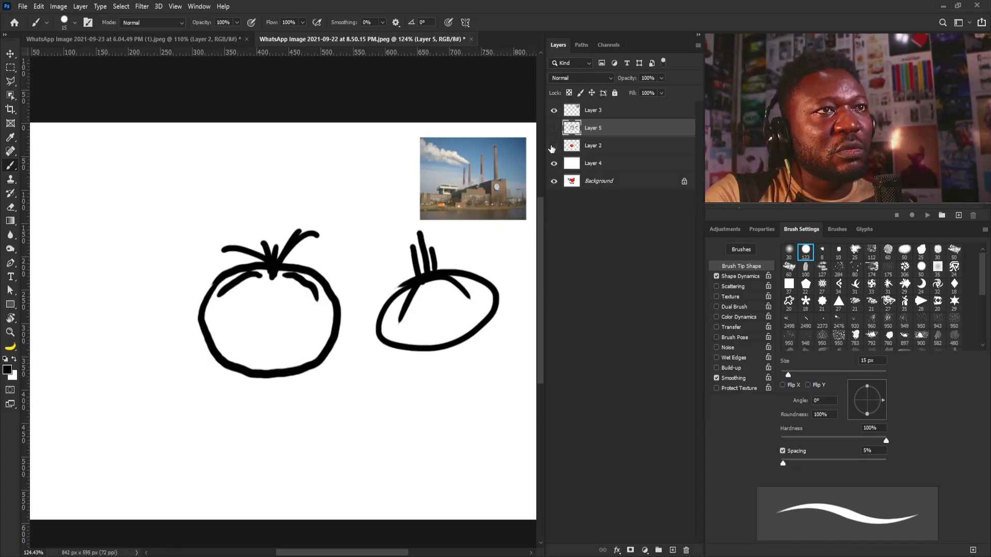
Hide Layer 5 and paint a wide oval tomato with two slanted leaf strokes at its top on a new layer.
click(553, 128)
click(672, 550)
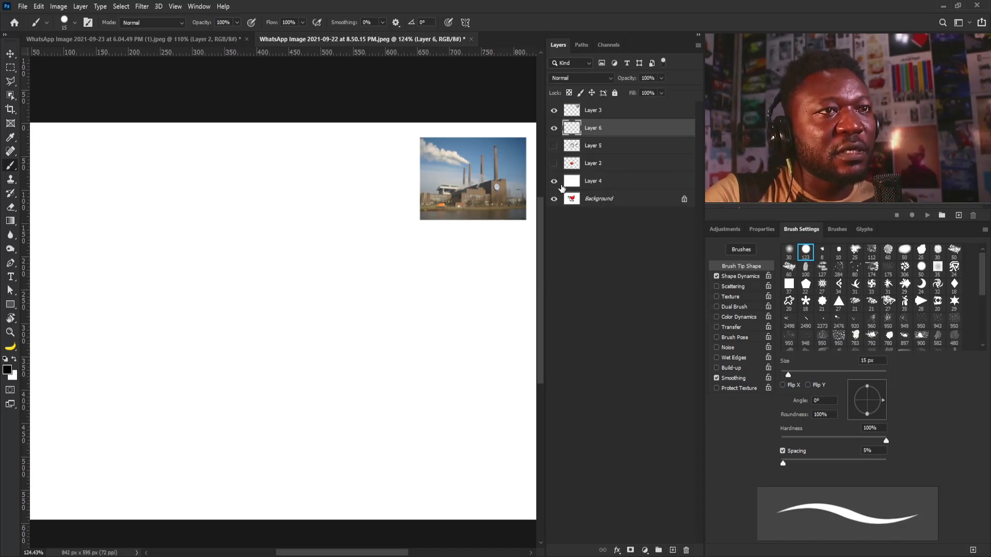
mouse_move(283, 269)
mouse_down()
mouse_move(254, 270)
mouse_move(221, 302)
mouse_move(284, 350)
mouse_move(364, 309)
mouse_move(286, 268)
mouse_move(251, 276)
mouse_move(235, 298)
mouse_up()
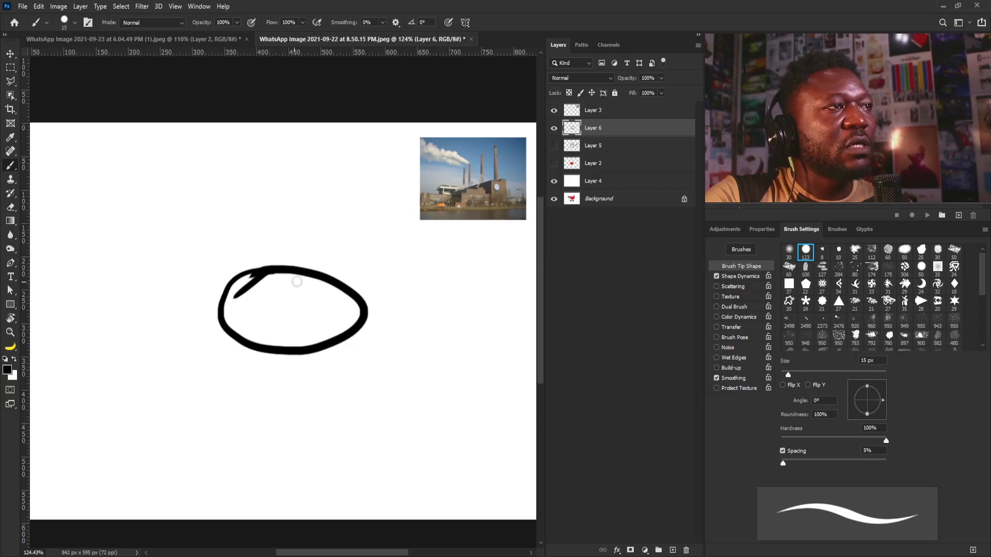
drag(290, 273, 329, 298)
Paint two wavy smoke strokes rising from the top of the oval tomato.
scroll(443, 166, up, 5)
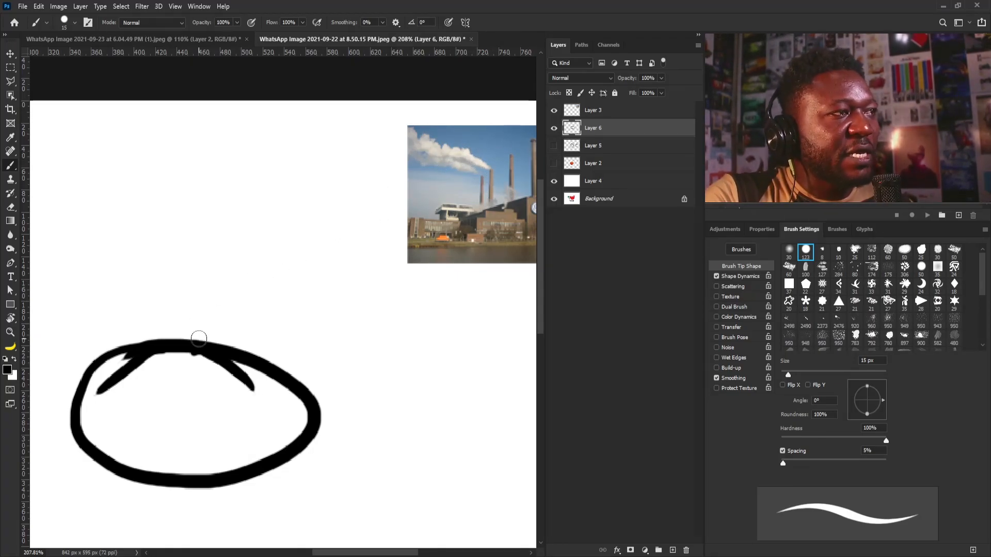
mouse_move(198, 339)
mouse_down()
mouse_move(239, 304)
mouse_move(276, 297)
mouse_up()
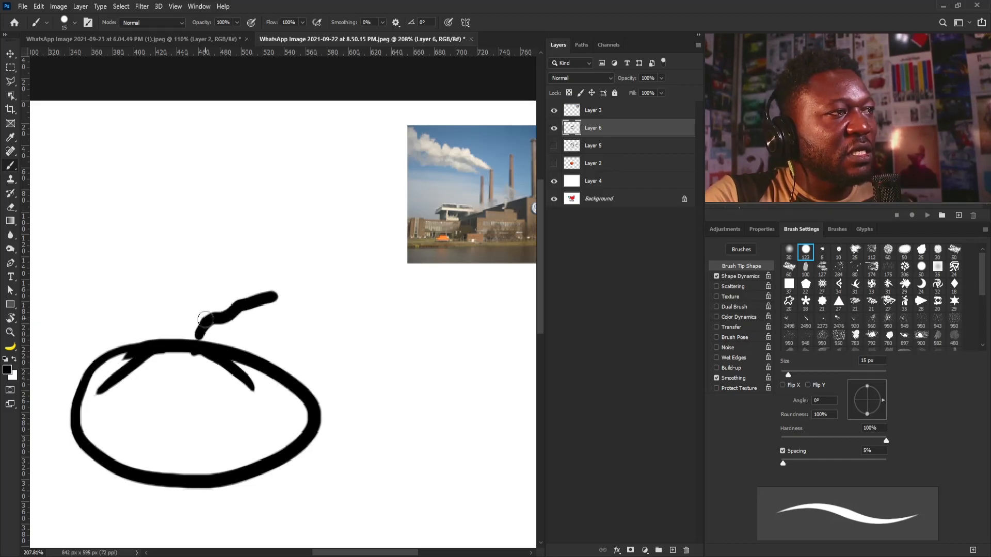
drag(194, 306, 251, 270)
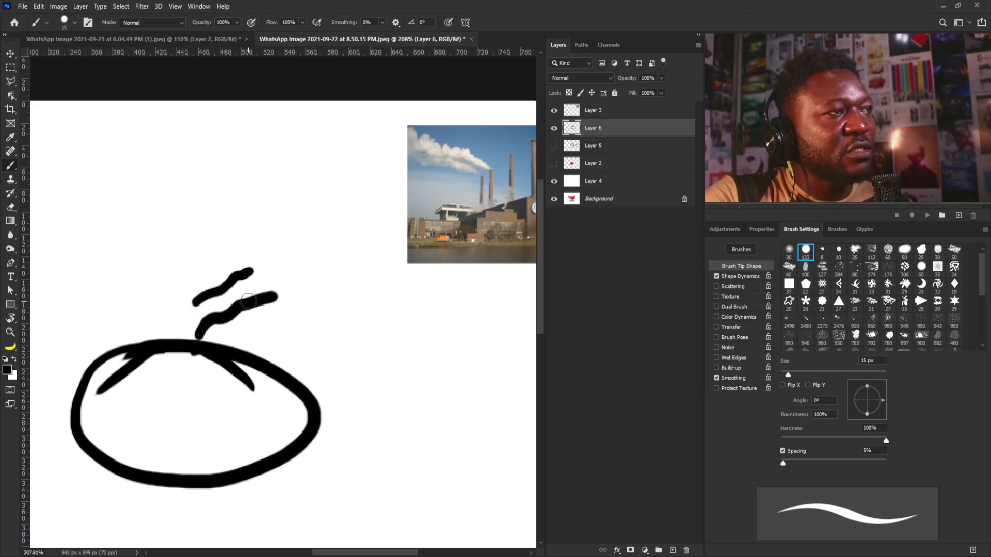
drag(199, 299, 194, 310)
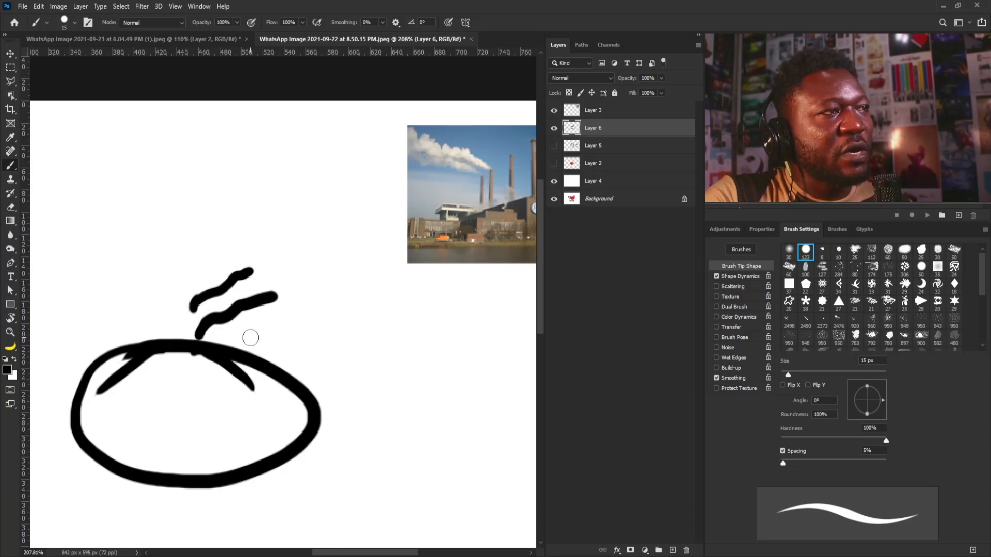
drag(220, 283, 225, 279)
drag(321, 219, 284, 270)
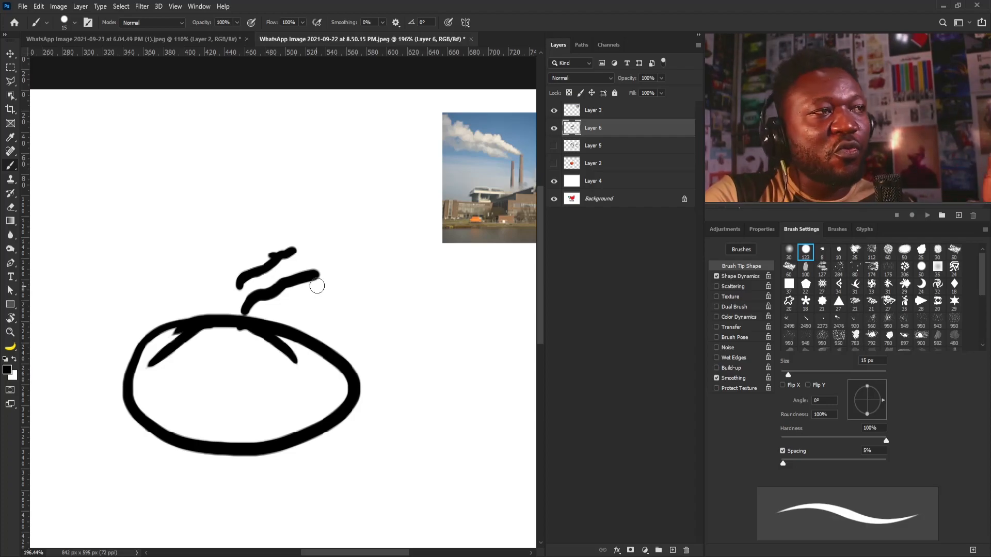
drag(354, 190, 314, 217)
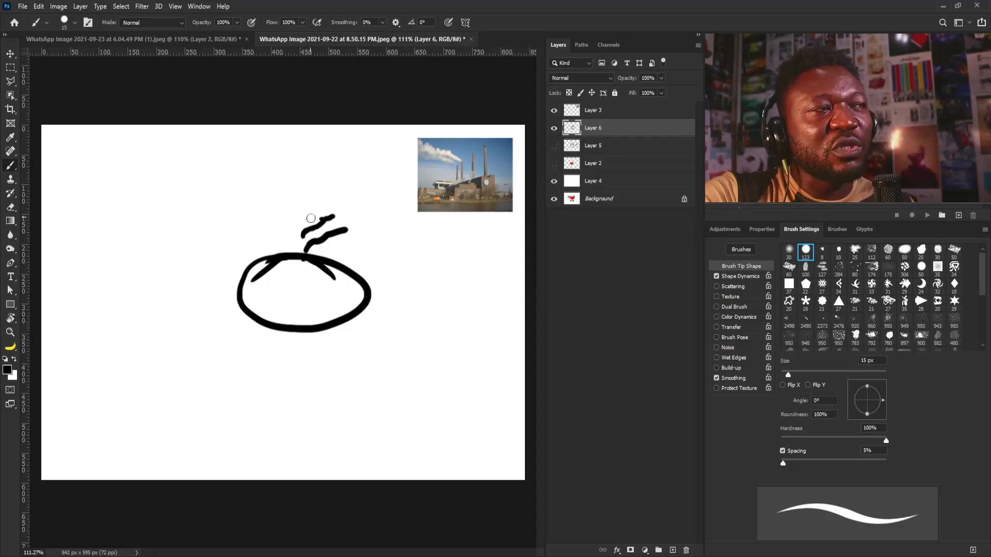
scroll(310, 217, up, 3)
scroll(310, 217, down, 2)
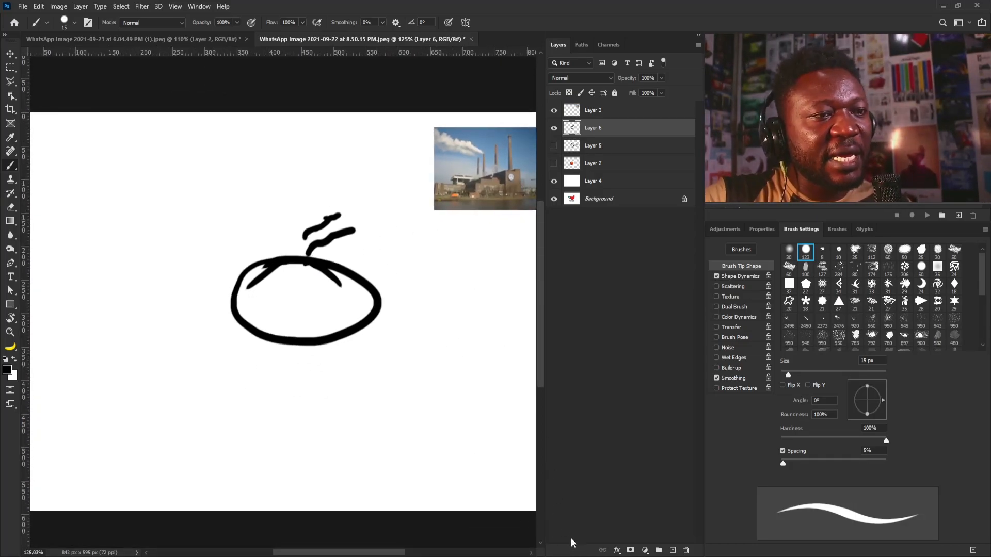
scroll(429, 257, down, 2)
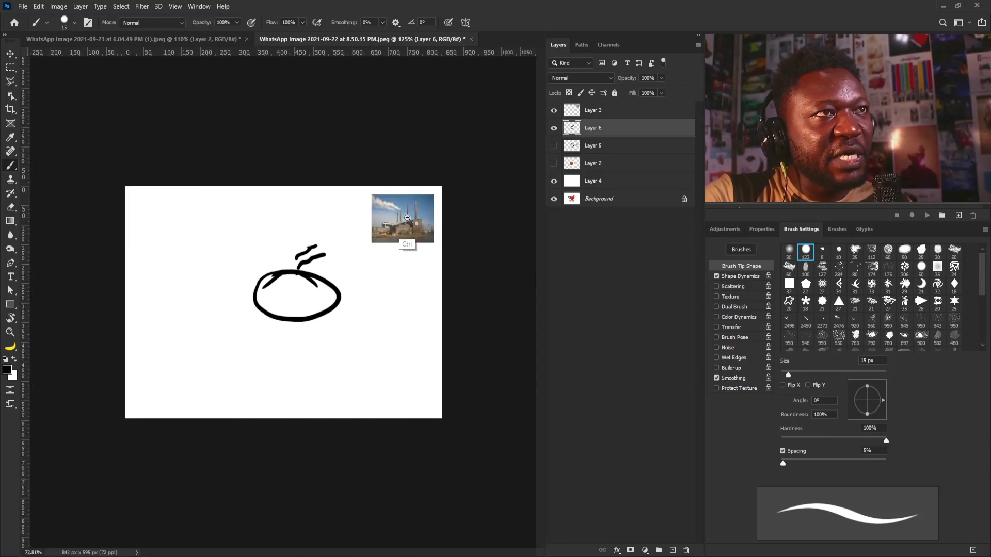
scroll(416, 253, up, 1)
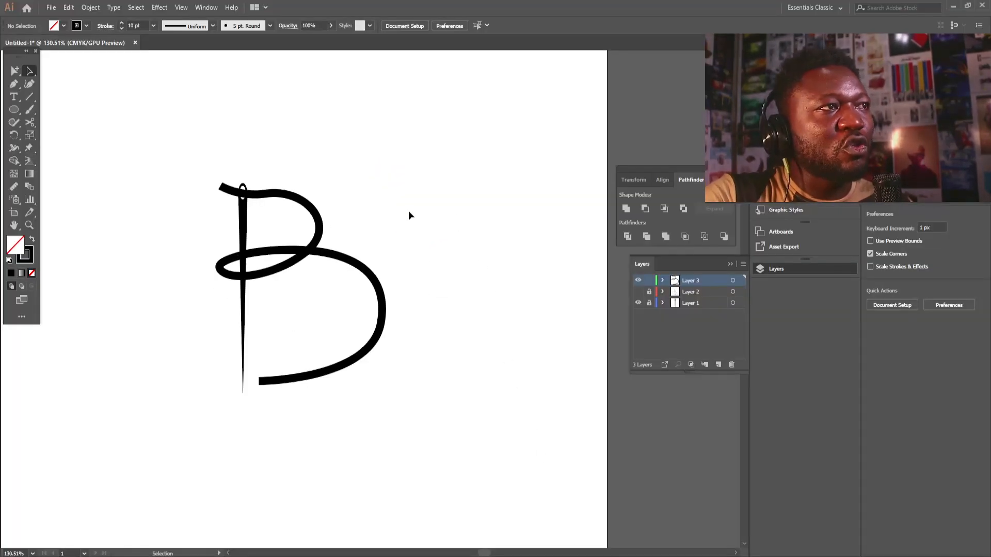
Switch to Illustrator and delete the needle-and-thread letter B artwork.
drag(152, 129, 483, 433)
key(Delete)
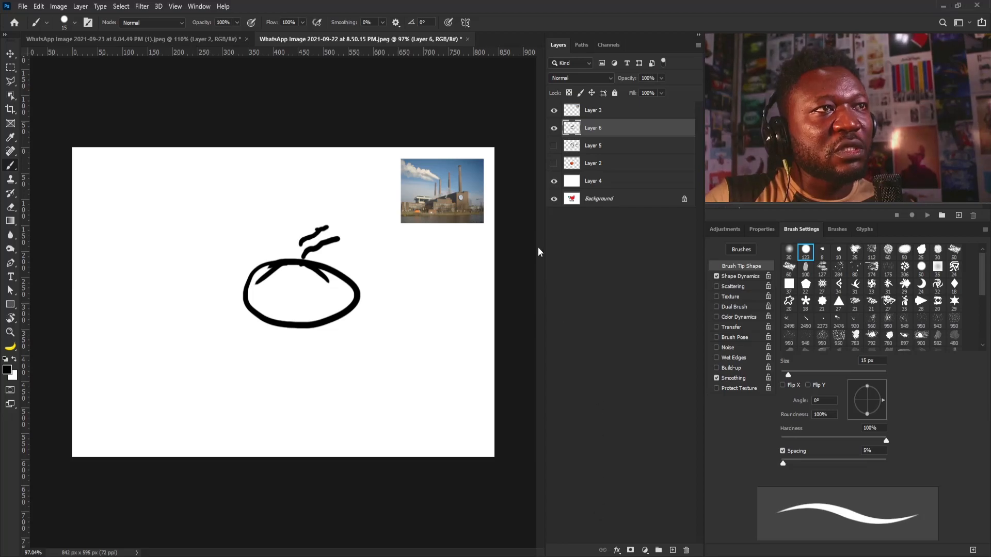
Switch to Photoshop, hide Layer 6 and Layer 3, and show the tomato photo on Layer 2.
click(554, 128)
click(554, 110)
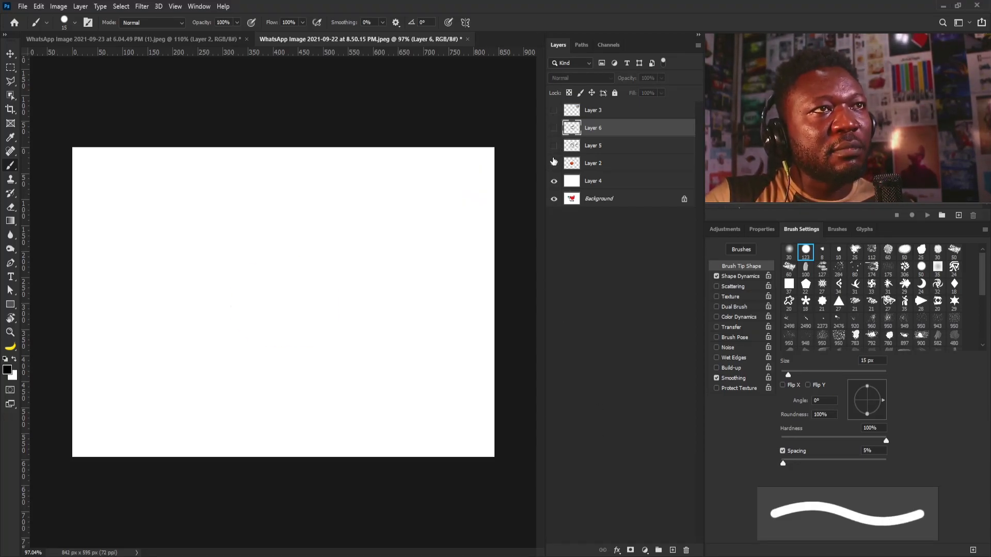
click(554, 163)
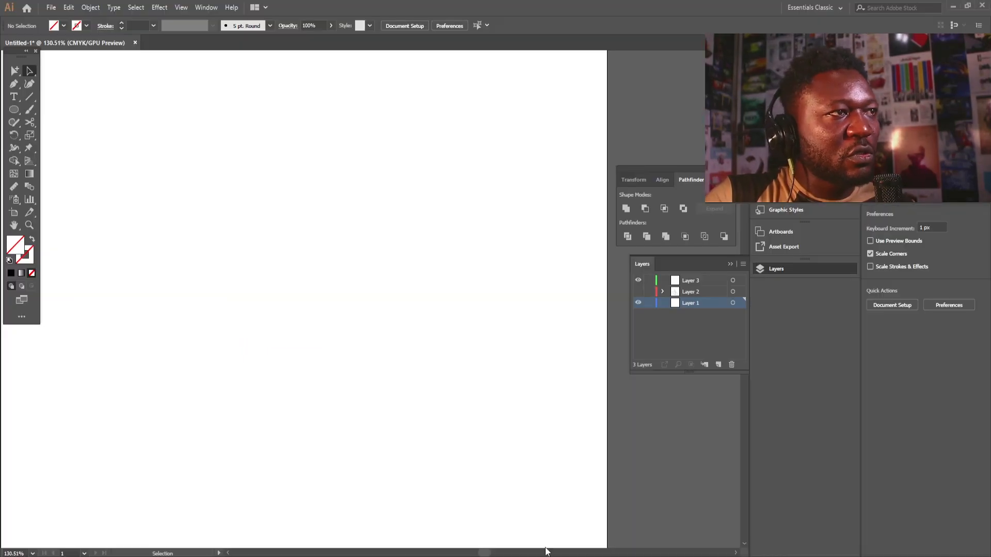
Switch to Illustrator and draw an ellipse about 178 by 140 px in the middle of the artboard, filled black.
click(11, 111)
drag(248, 240, 382, 348)
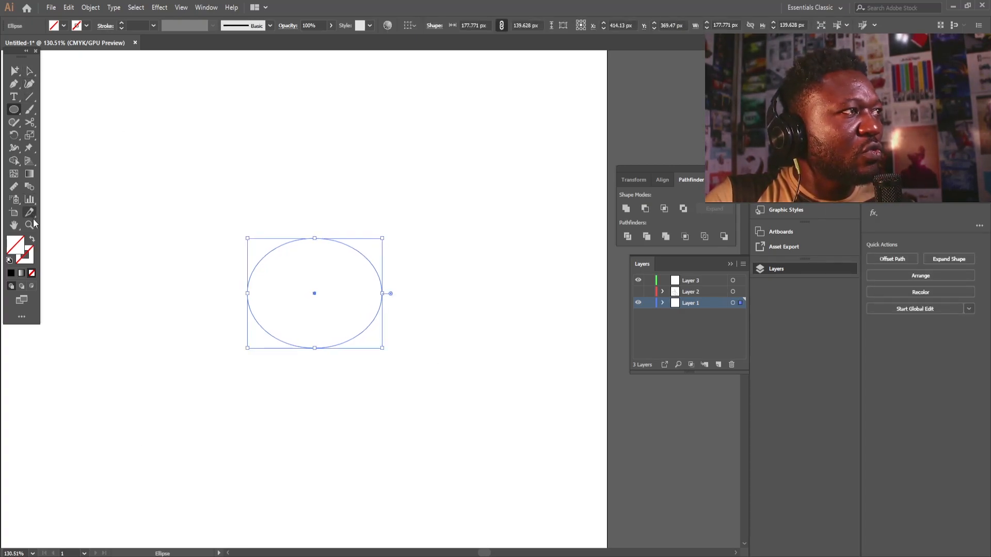
click(54, 26)
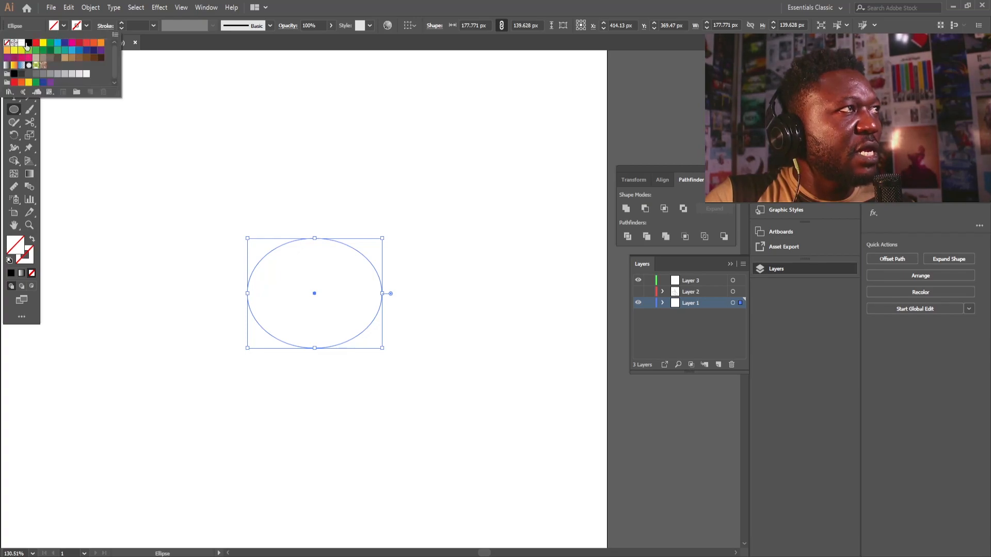
click(28, 44)
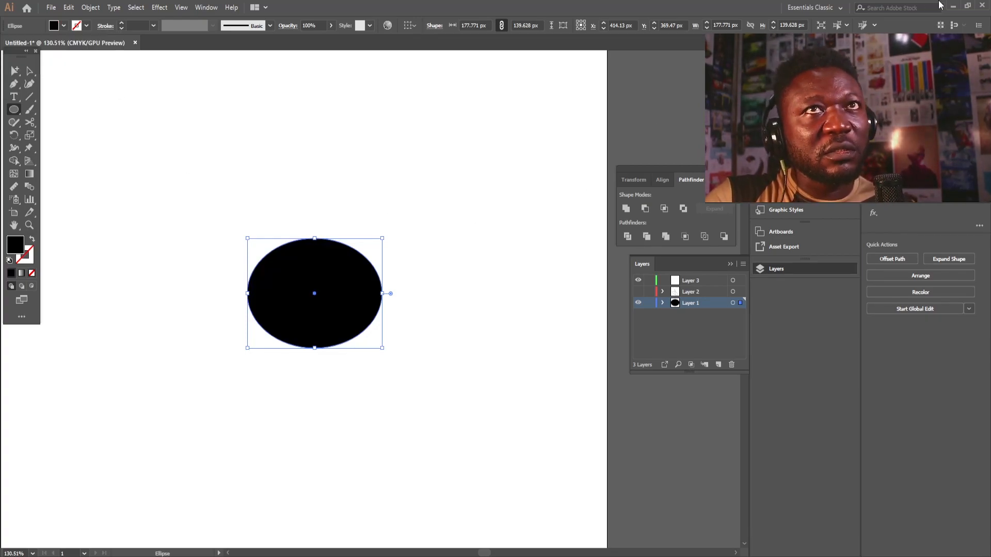
click(30, 74)
click(15, 71)
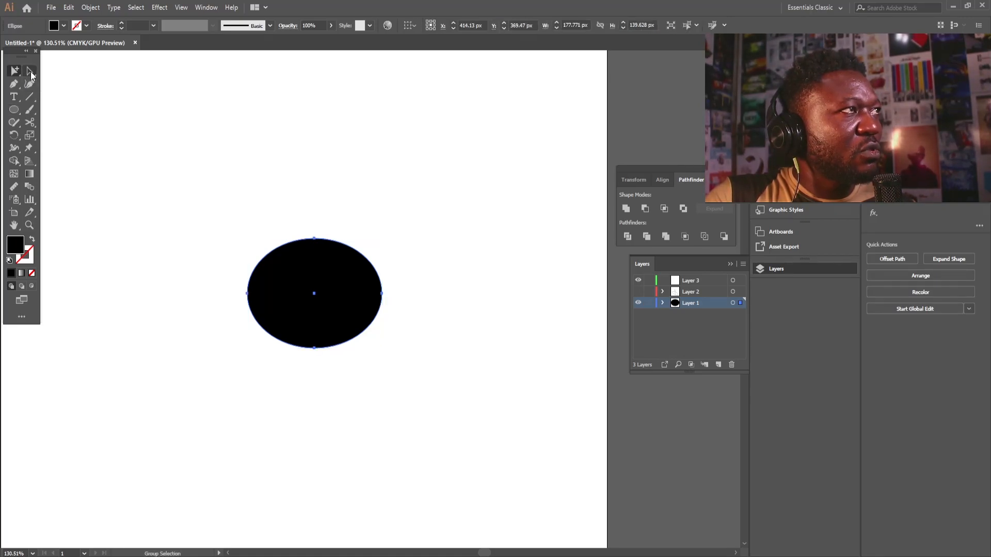
click(30, 73)
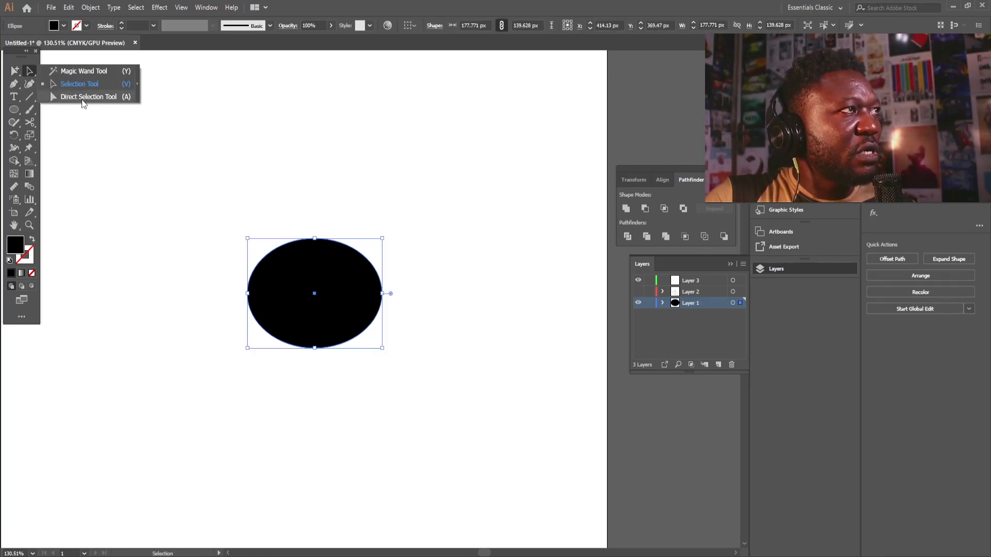
drag(270, 223, 330, 276)
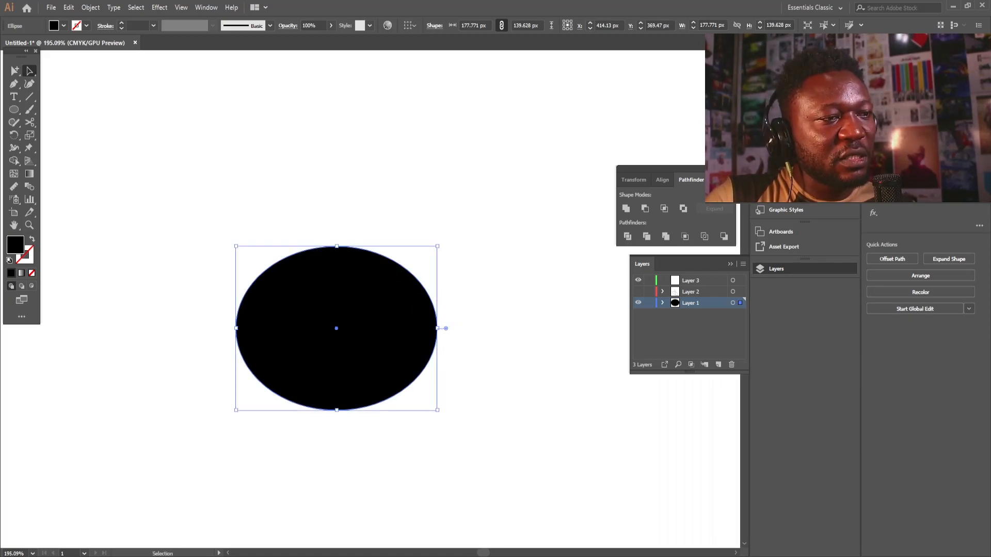
Copy the tomato from Layer 2 in Photoshop and paste it into the Illustrator document with the black ellipse.
mouse_move(367, 556)
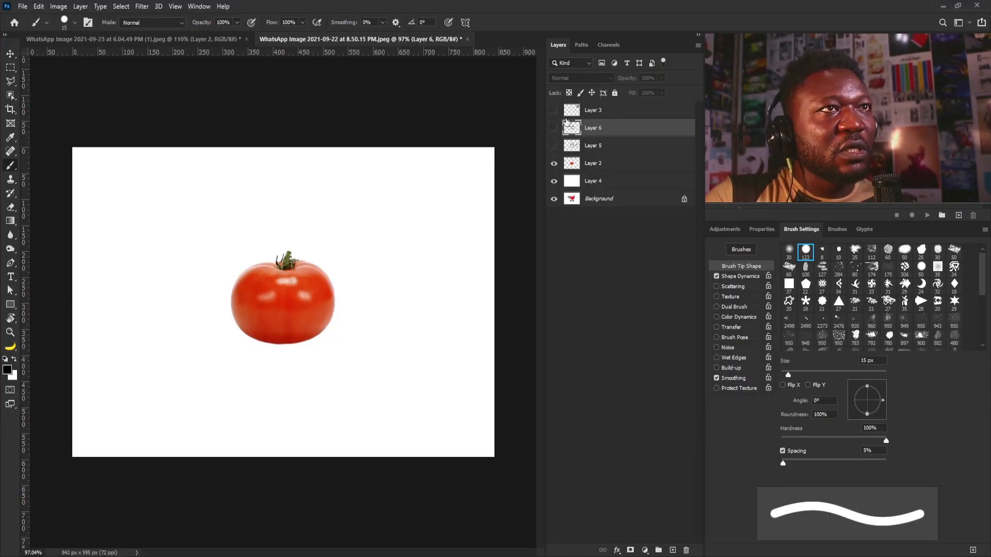
click(609, 166)
click(10, 68)
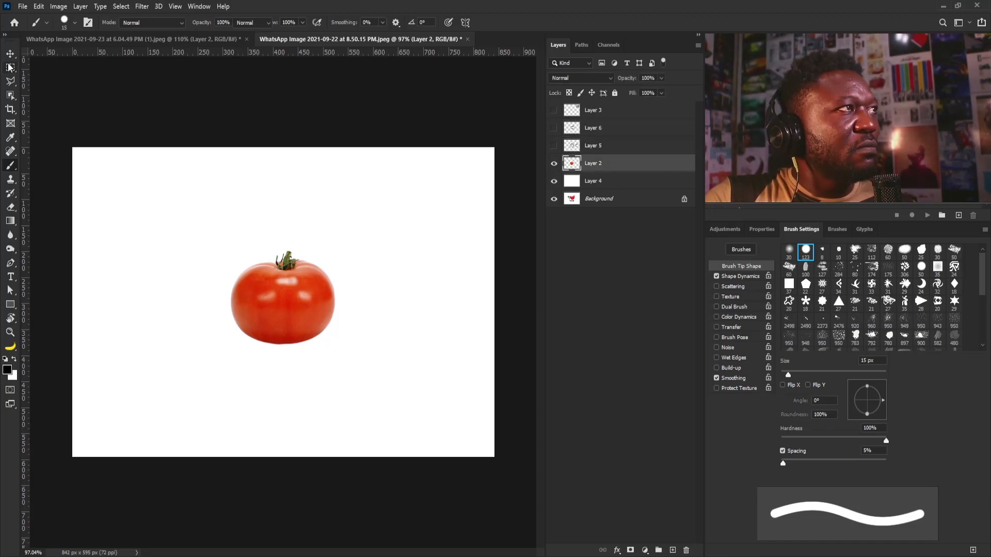
drag(218, 234, 371, 369)
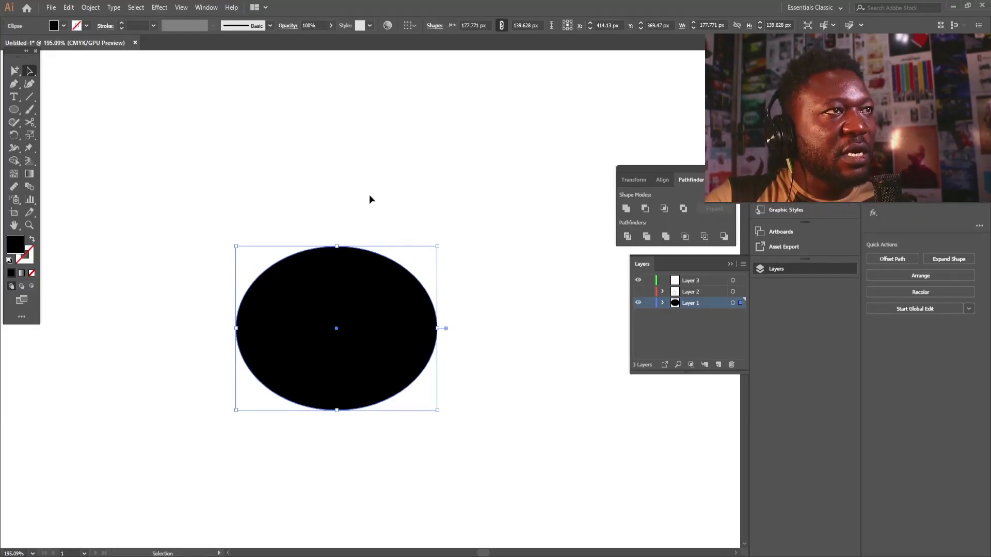
ctrl+click(369, 195)
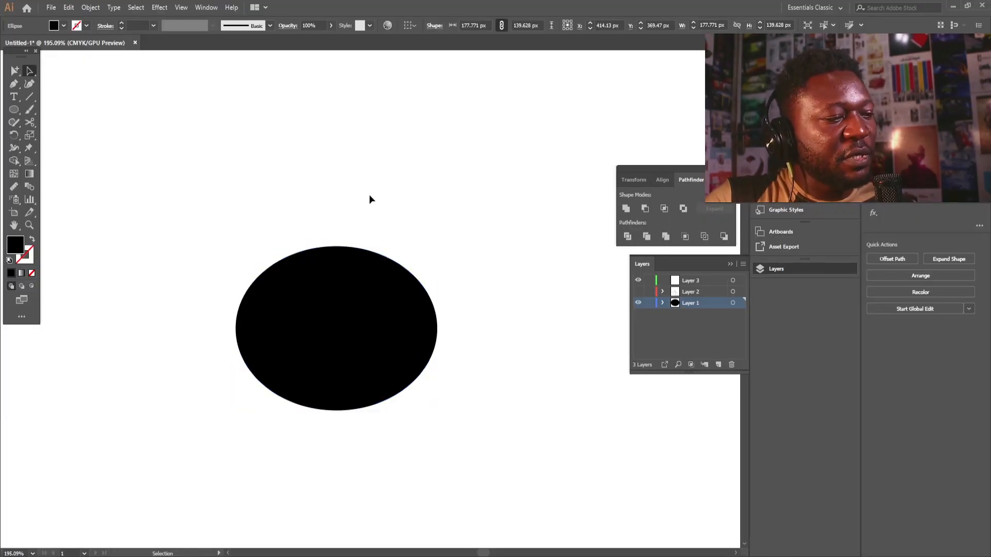
key(ctrl+v)
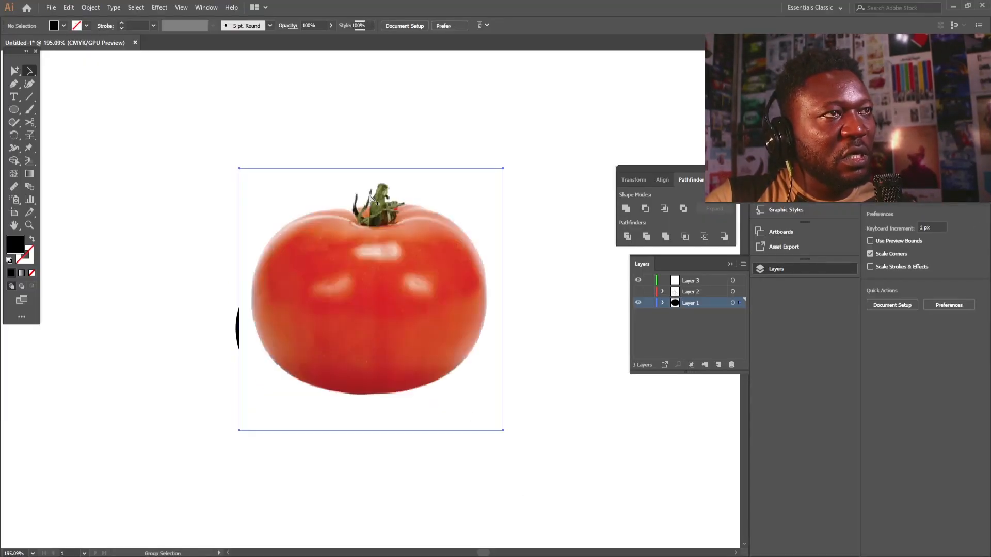
Place the black ellipse and the tomato image side by side, and scale the image down to about 198 px wide.
drag(368, 296, 500, 355)
drag(467, 356, 370, 350)
drag(193, 288, 85, 338)
drag(454, 388, 463, 384)
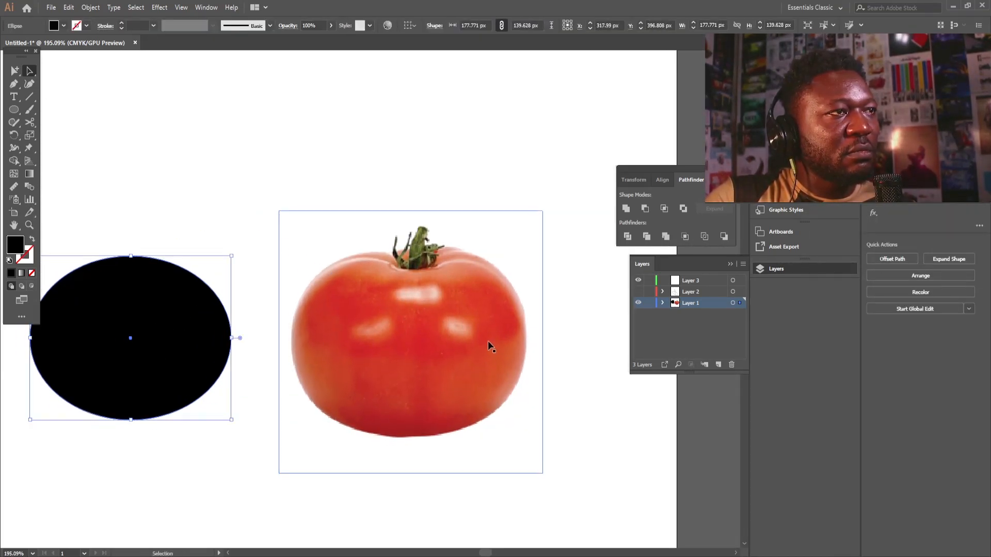
drag(489, 342, 471, 335)
drag(523, 203, 479, 243)
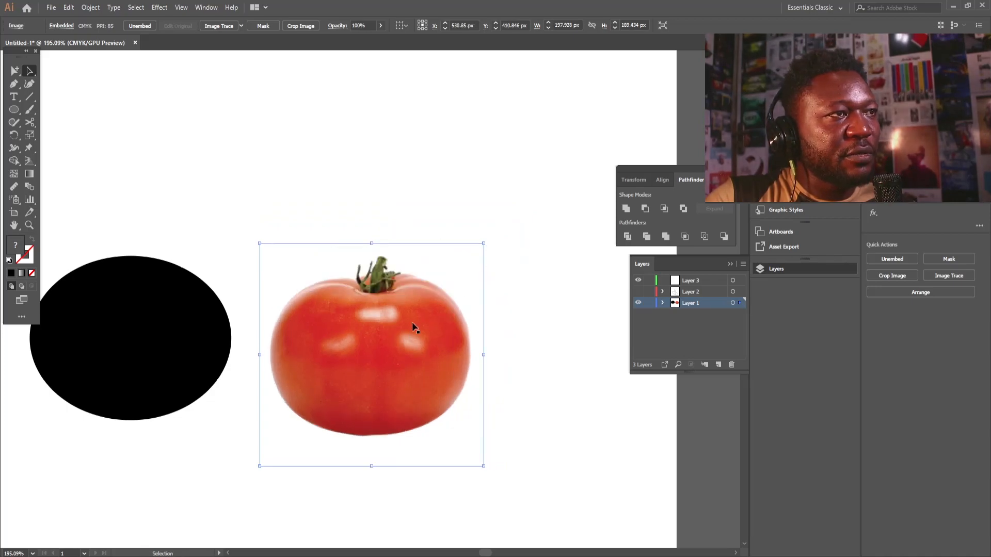
drag(389, 334, 400, 312)
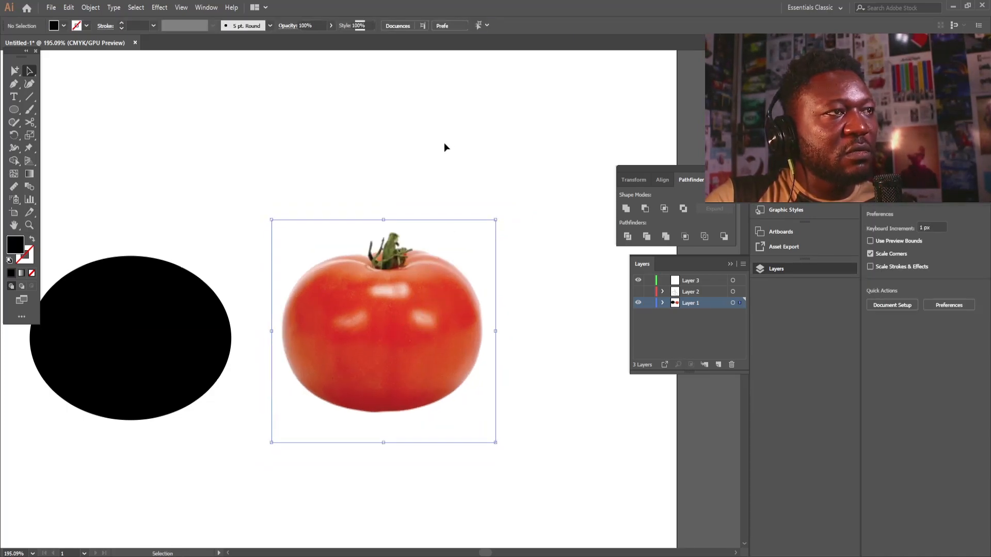
click(444, 142)
Try to overlay the black ellipse on the tomato image, and undo the placement.
click(161, 332)
shift+click(385, 334)
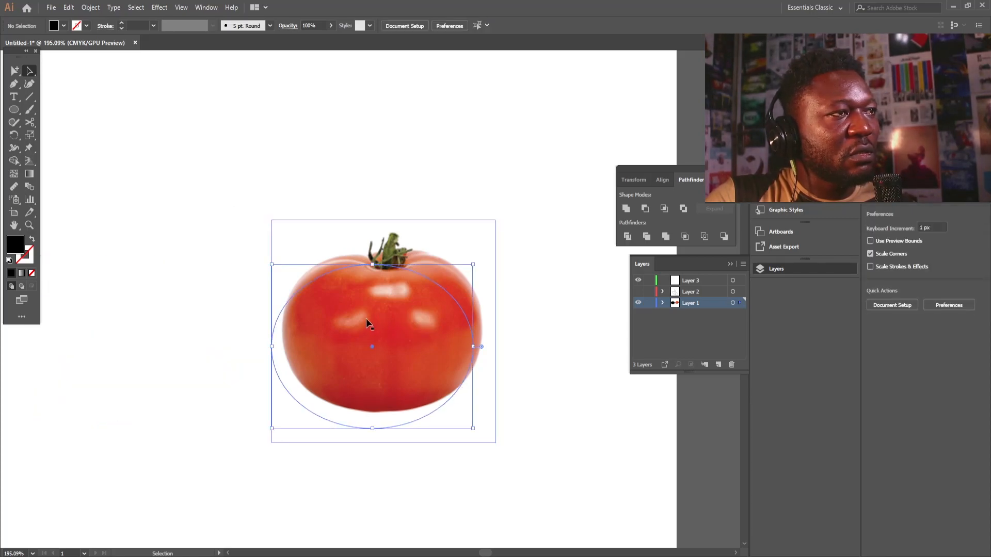
key(ctrl+z)
key(ctrl+z)
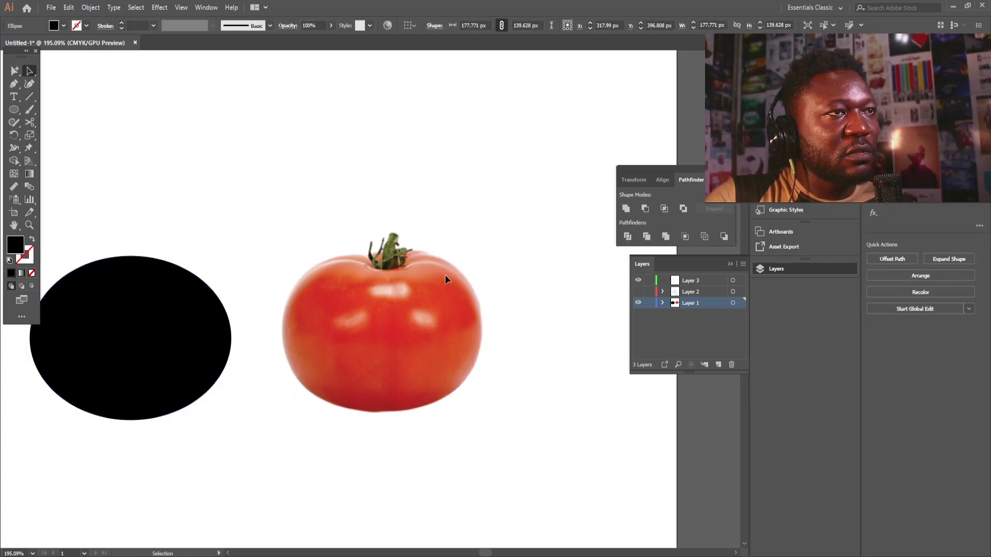
Move the black ellipse from Layer 1 to the hidden Layer 2.
click(165, 294)
click(734, 302)
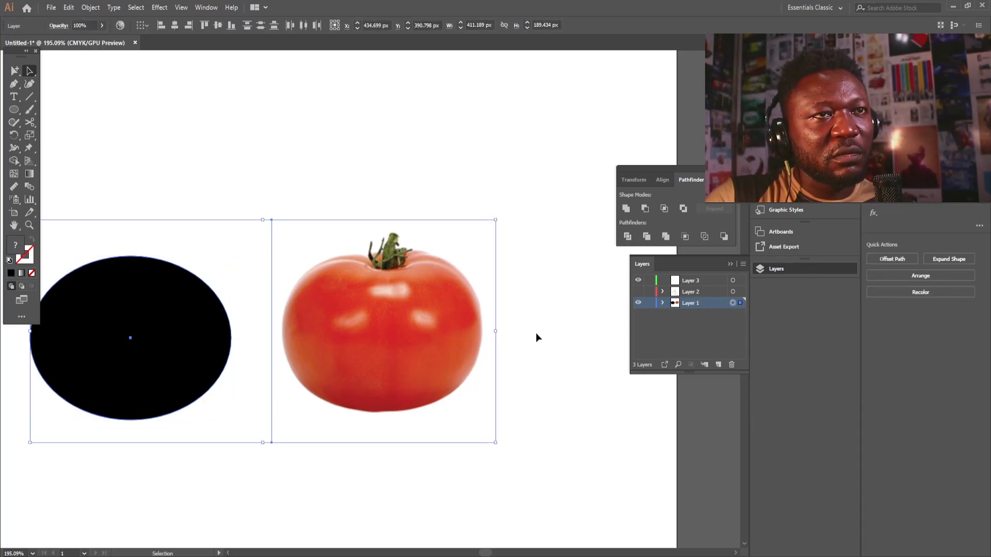
click(526, 188)
click(143, 273)
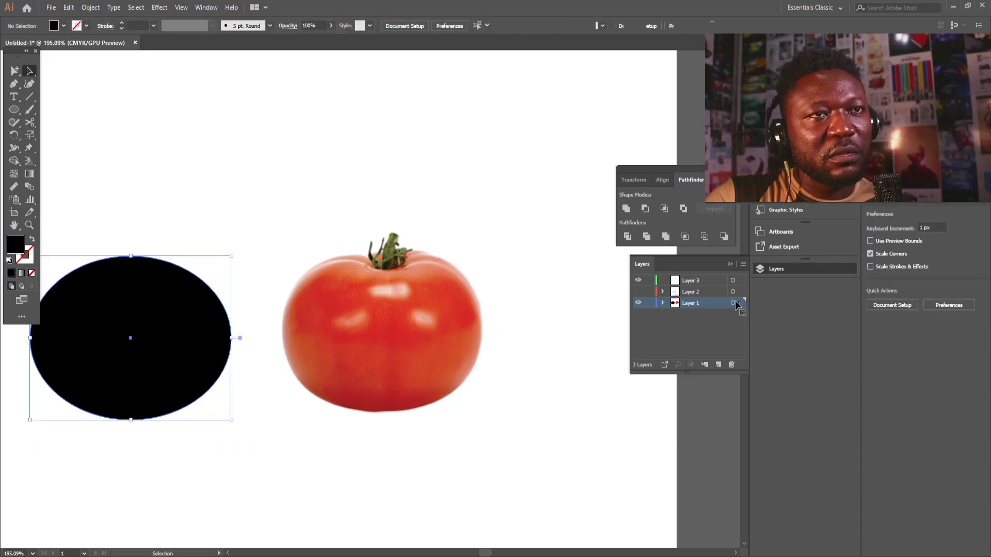
drag(740, 303, 738, 293)
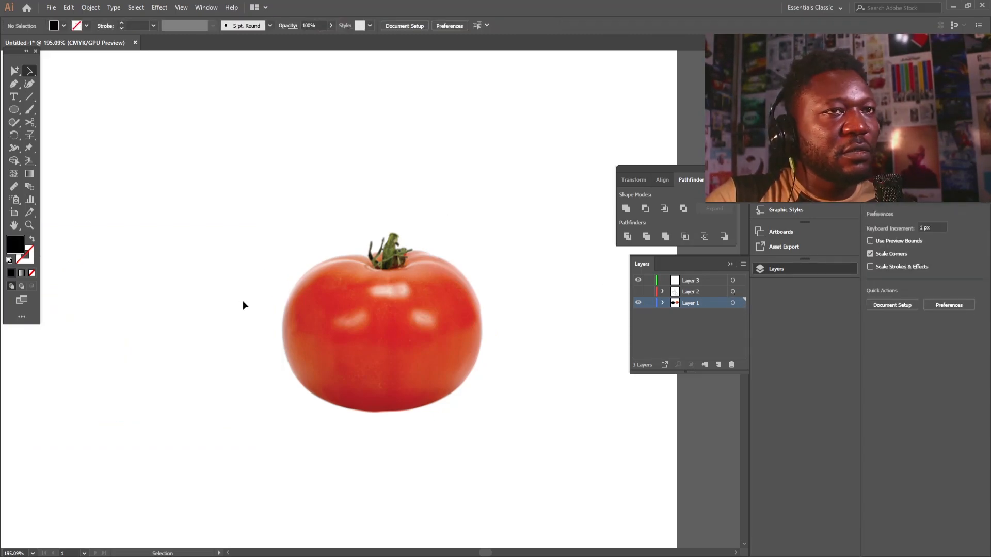
Show Layer 2 and delete the grey hand-drawn sketch from it.
click(637, 291)
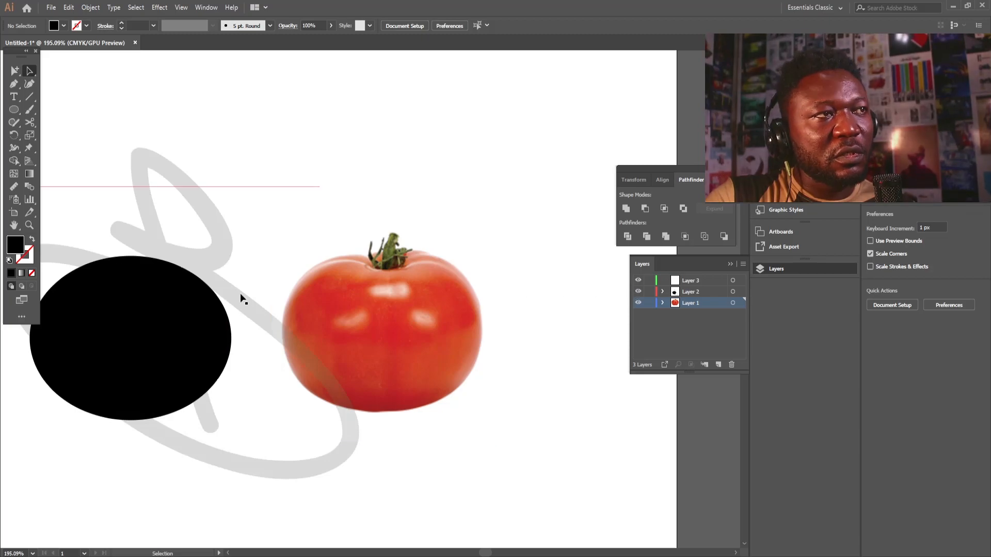
click(196, 199)
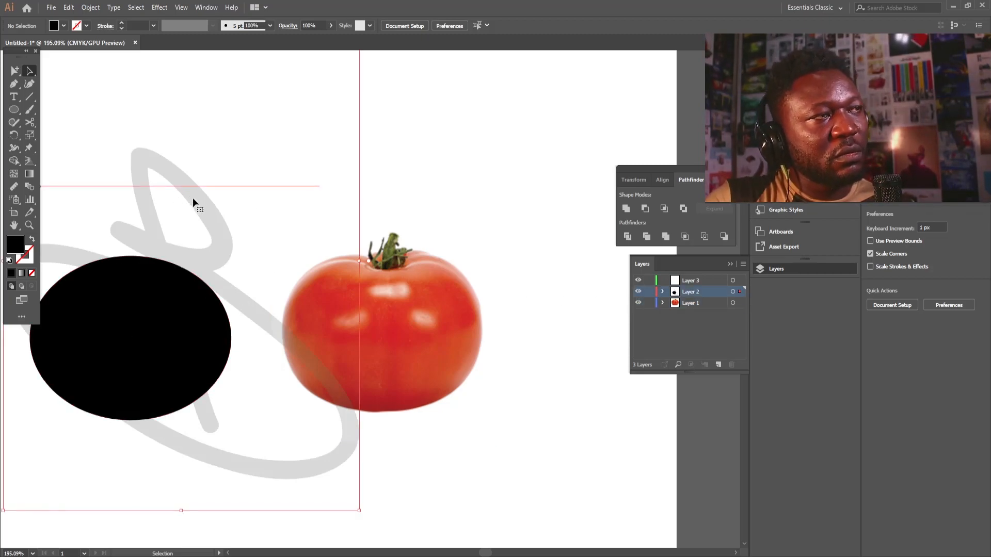
key(Delete)
Fit the ellipse over the tomato with a slight tilt, and swap its fill and stroke for an unfilled 1 pt black outline.
mouse_move(149, 300)
mouse_down()
mouse_move(189, 314)
mouse_move(397, 294)
mouse_up()
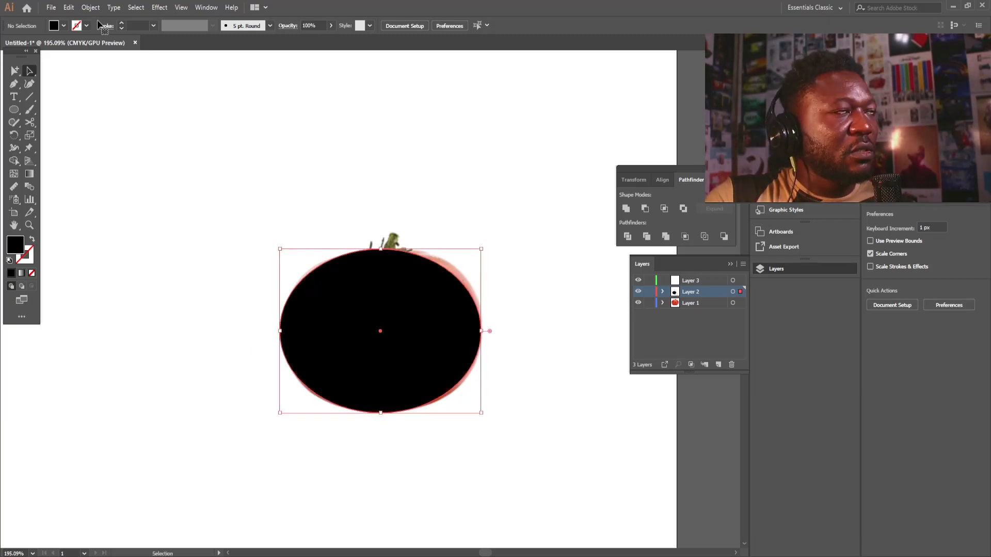
click(32, 241)
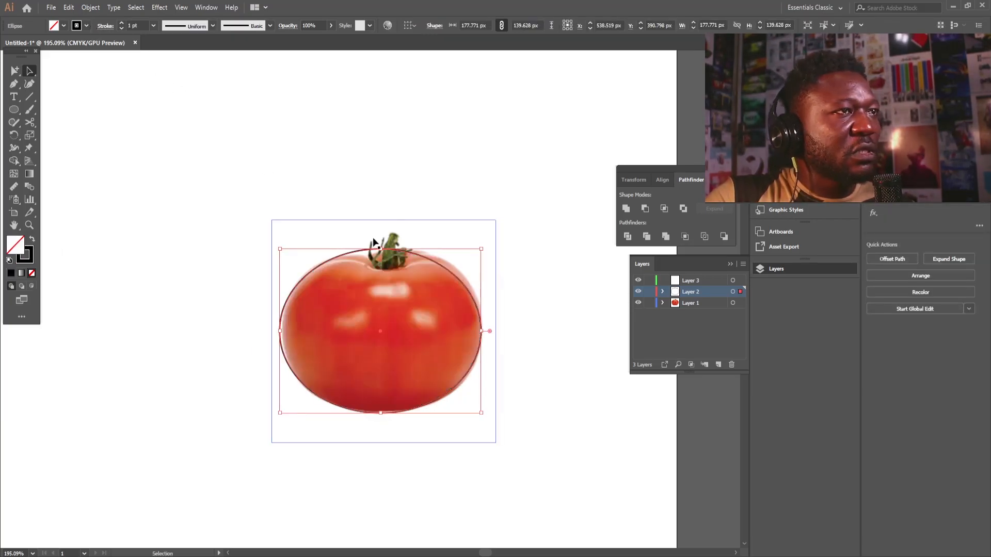
click(456, 265)
drag(471, 289, 476, 293)
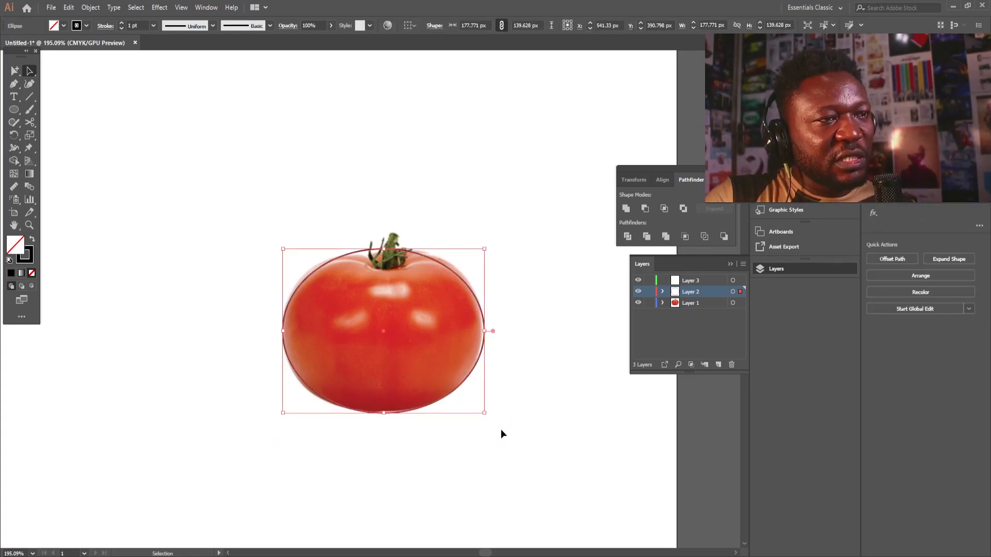
drag(486, 416, 492, 413)
Reshape the ellipse to the tomato's contour by adjusting the handles of its left anchor and moving its right anchor slightly inward.
click(283, 336)
drag(281, 292, 280, 283)
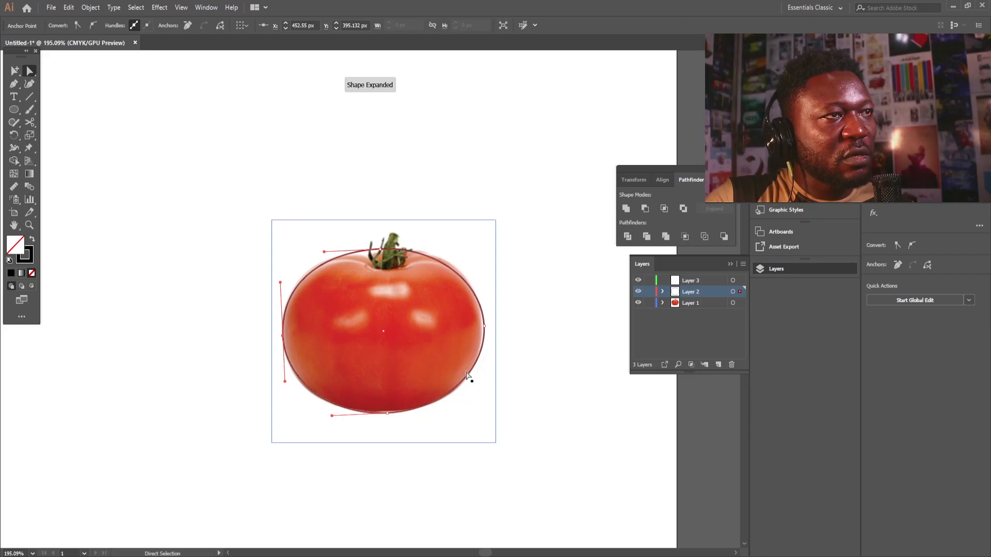
click(484, 325)
drag(483, 329, 481, 327)
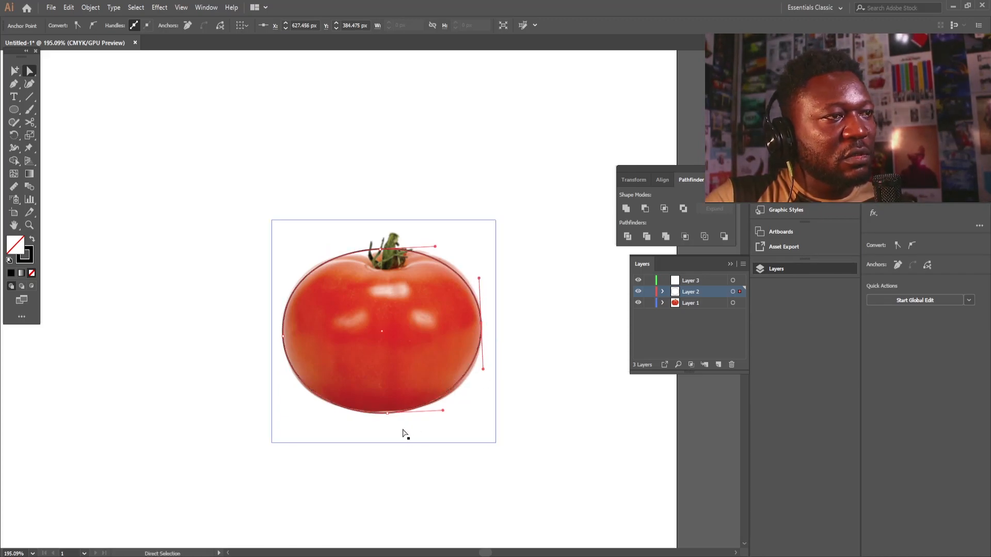
click(531, 236)
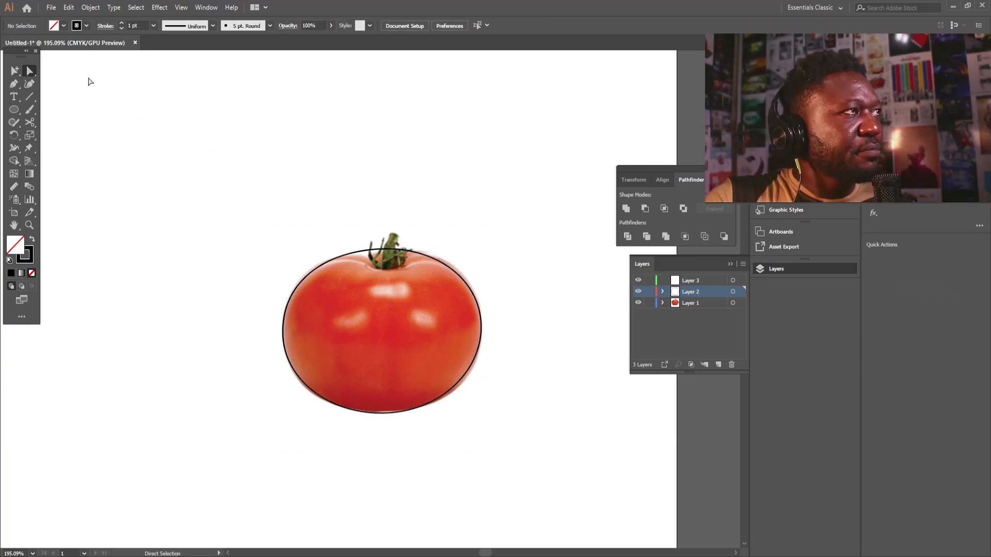
Refine the outline's upper-right curve by lengthening the upper handle of the right anchor point slightly.
scroll(377, 232, up, 3)
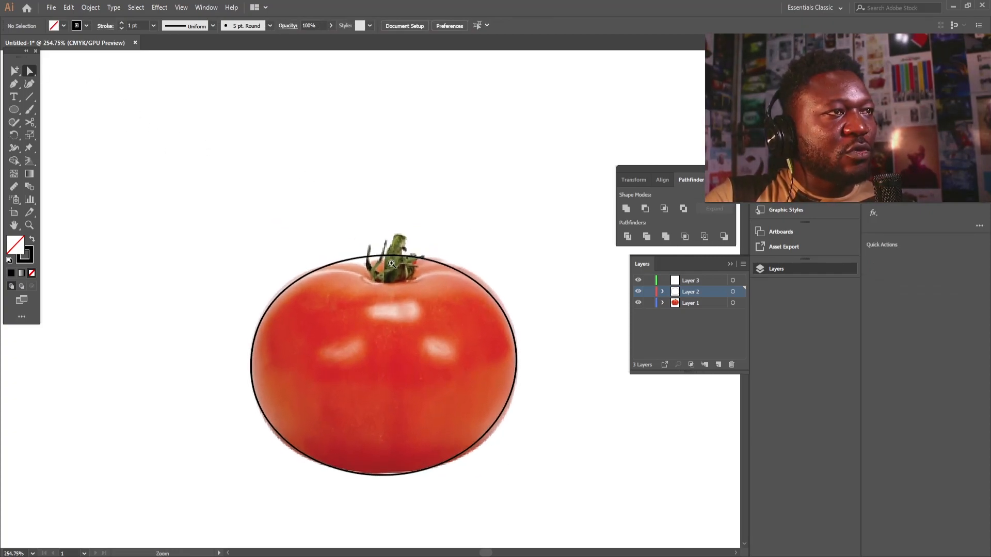
scroll(356, 265, up, 2)
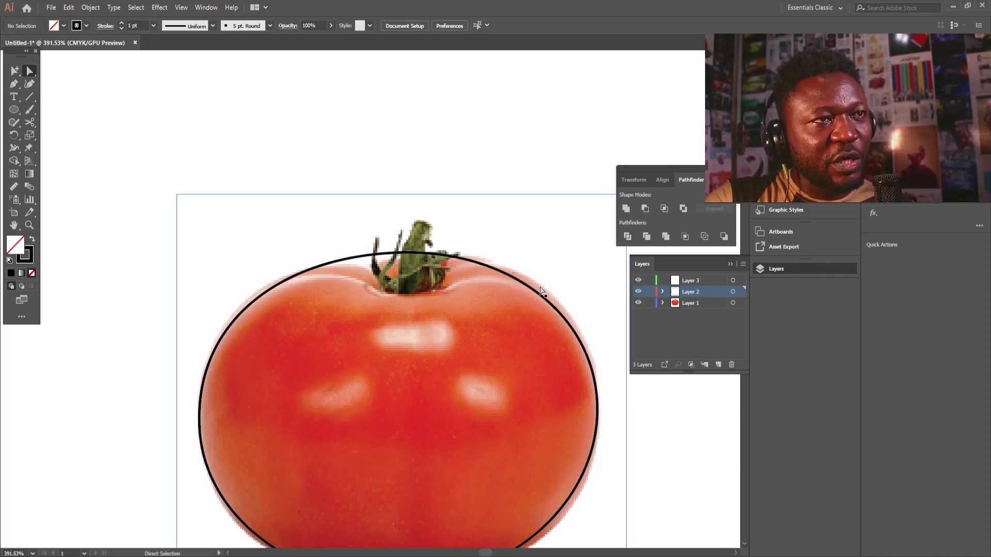
click(558, 314)
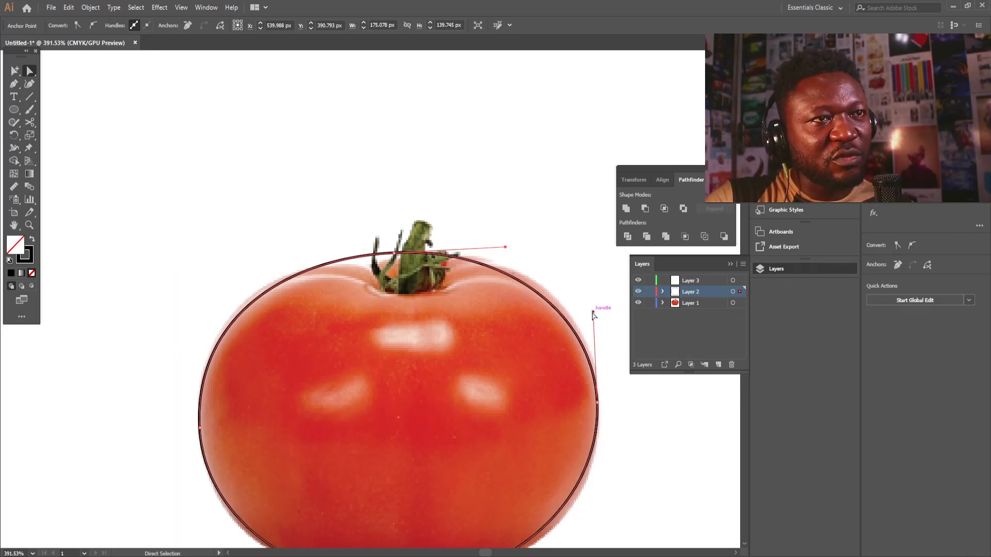
drag(592, 311, 591, 306)
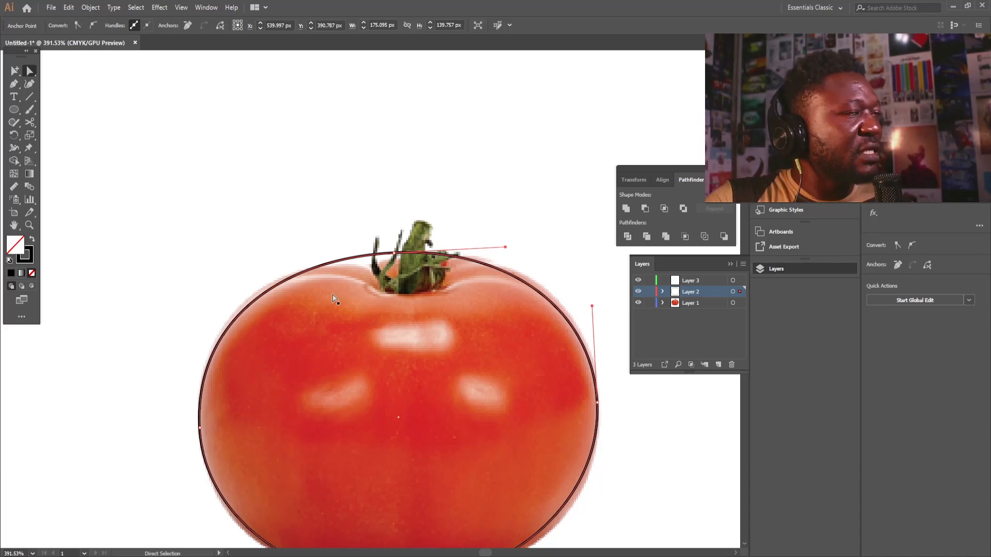
scroll(475, 202, down, 2)
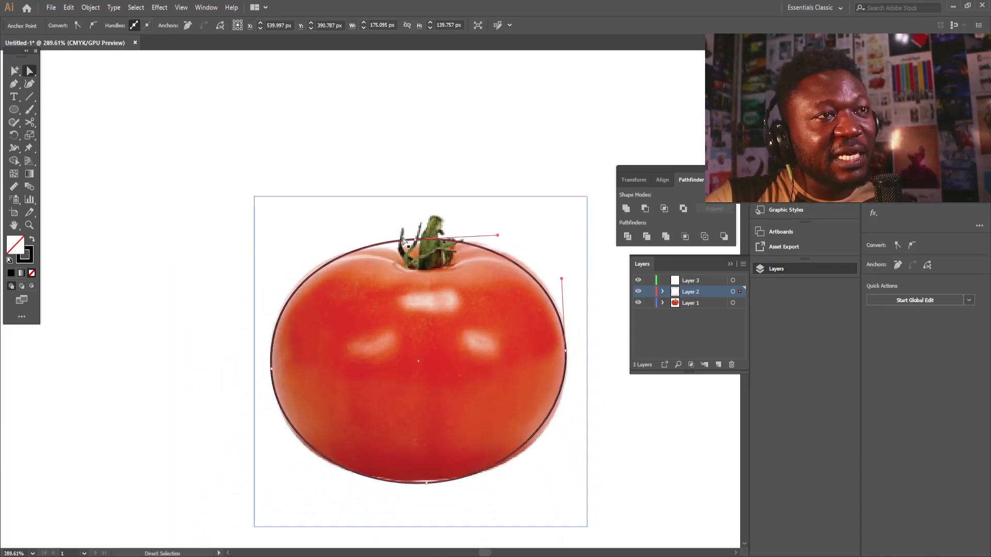
click(361, 162)
Draw a three-point open arc over the tomato's top on Layer 3 with the Pen tool.
drag(366, 165, 401, 177)
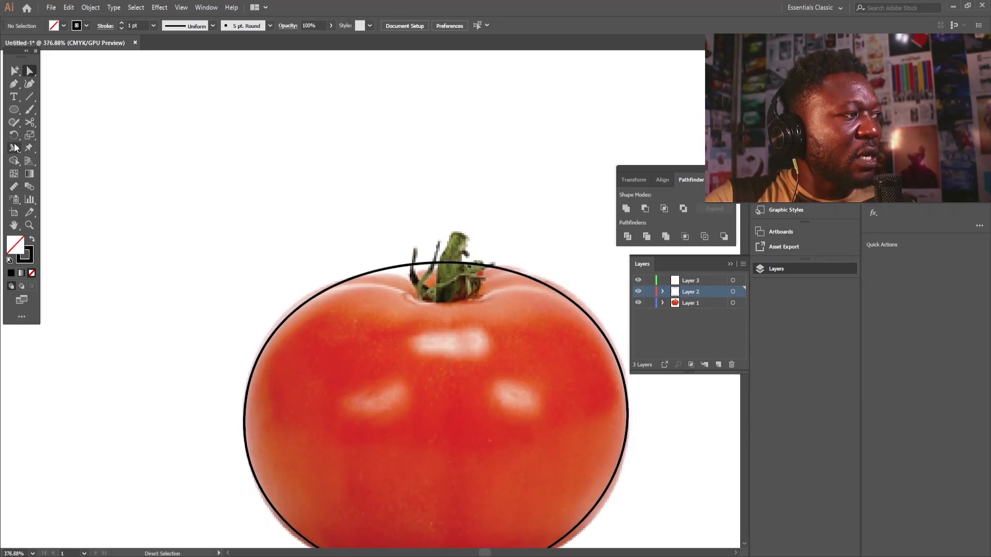
click(14, 84)
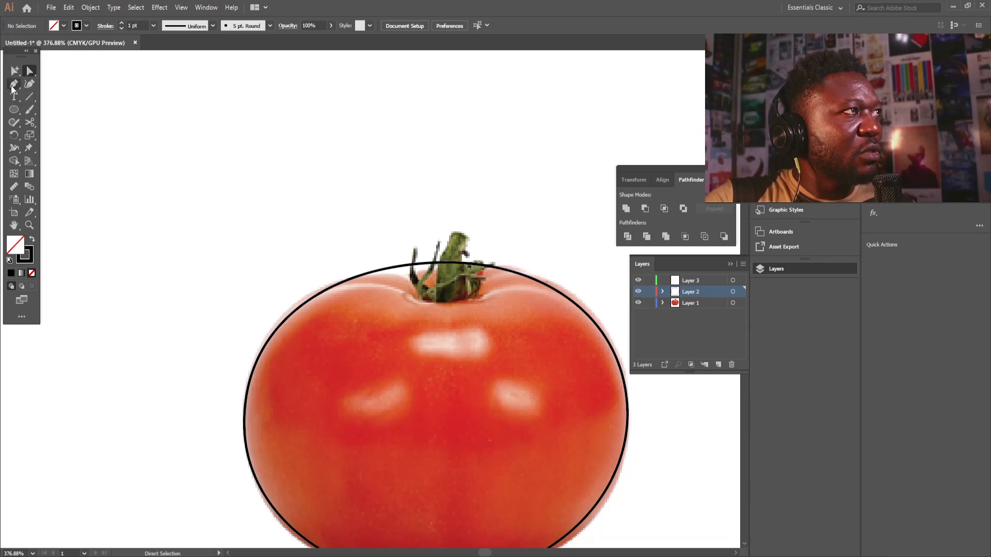
click(694, 282)
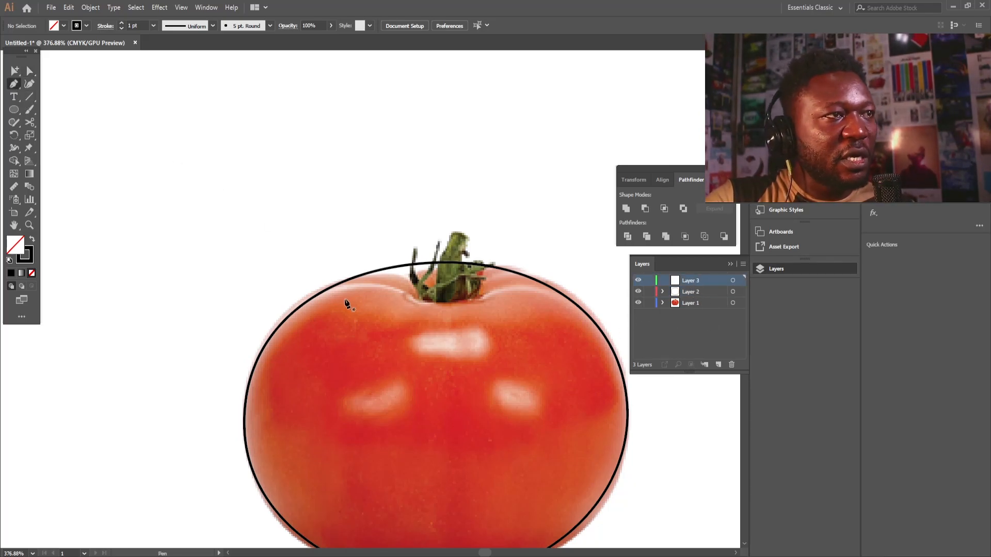
click(327, 314)
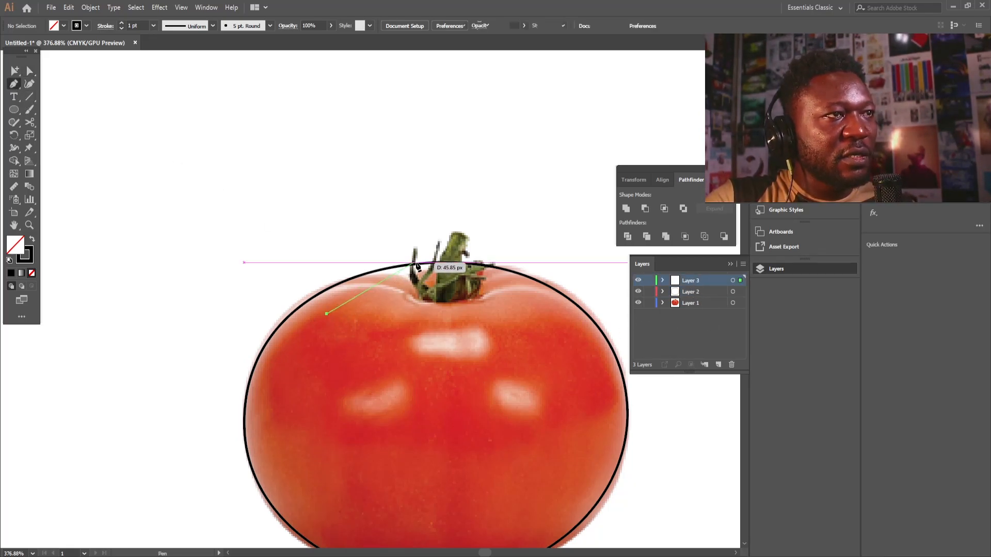
drag(428, 248, 495, 227)
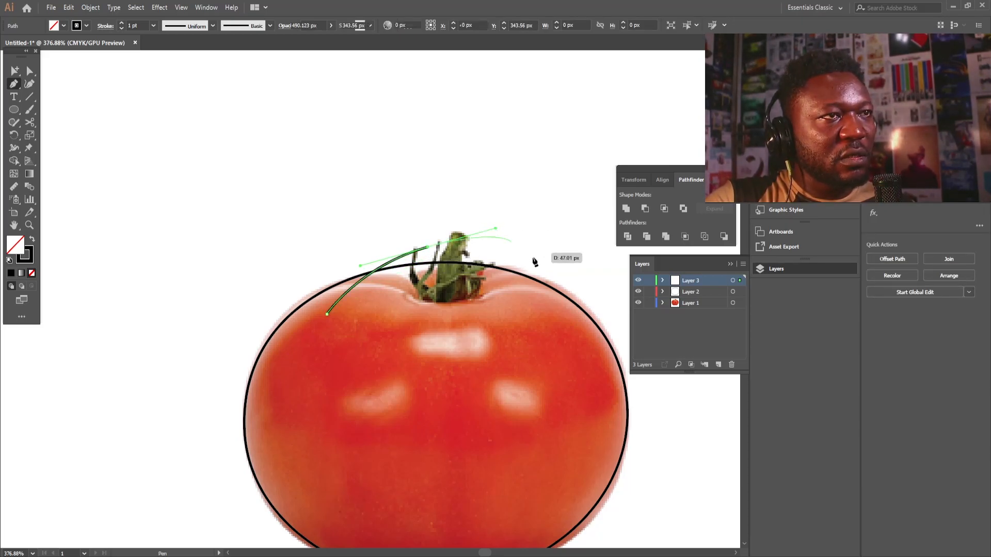
drag(572, 369, 579, 407)
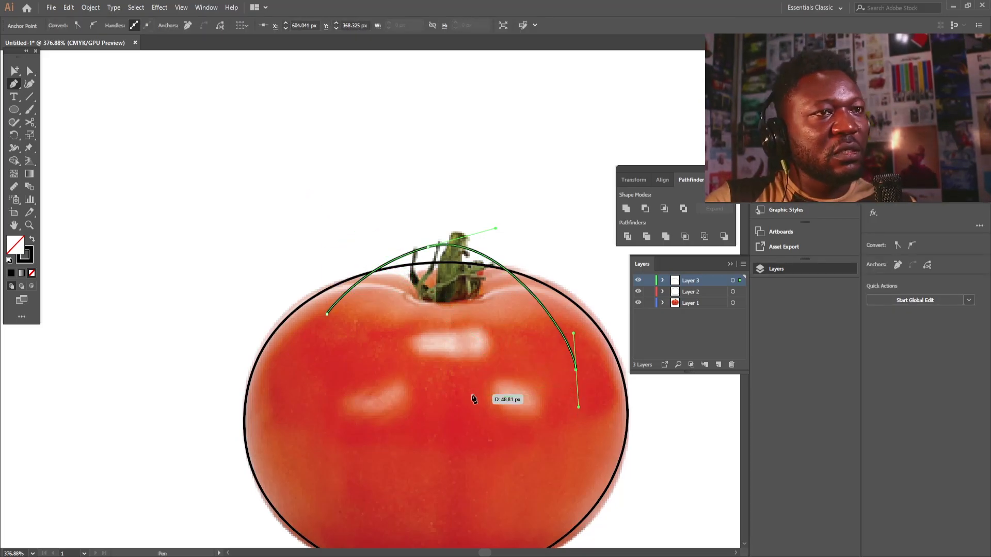
Reshape the arc by levelling its peak, moving the peak toward the stem's centre and lowering the left end.
click(30, 71)
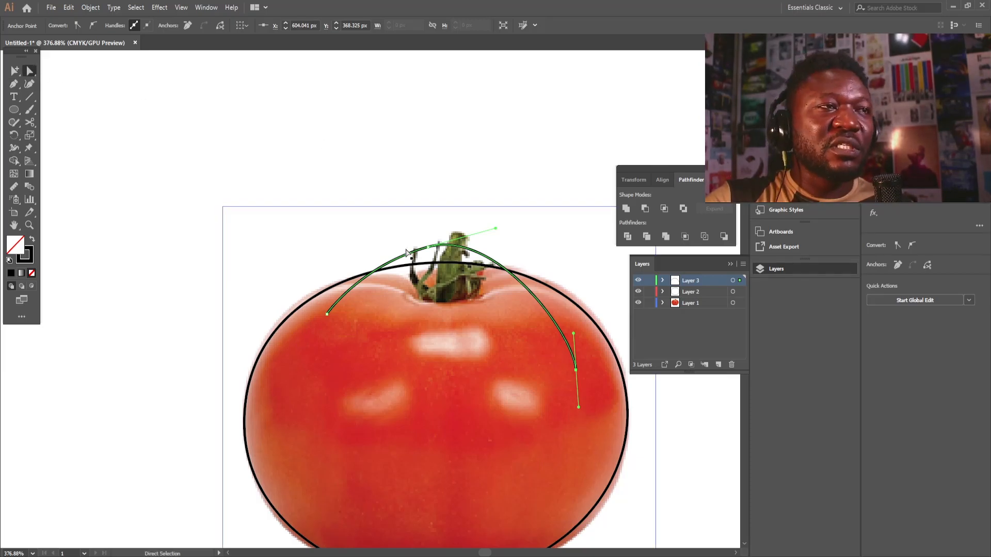
click(427, 247)
drag(495, 228, 505, 240)
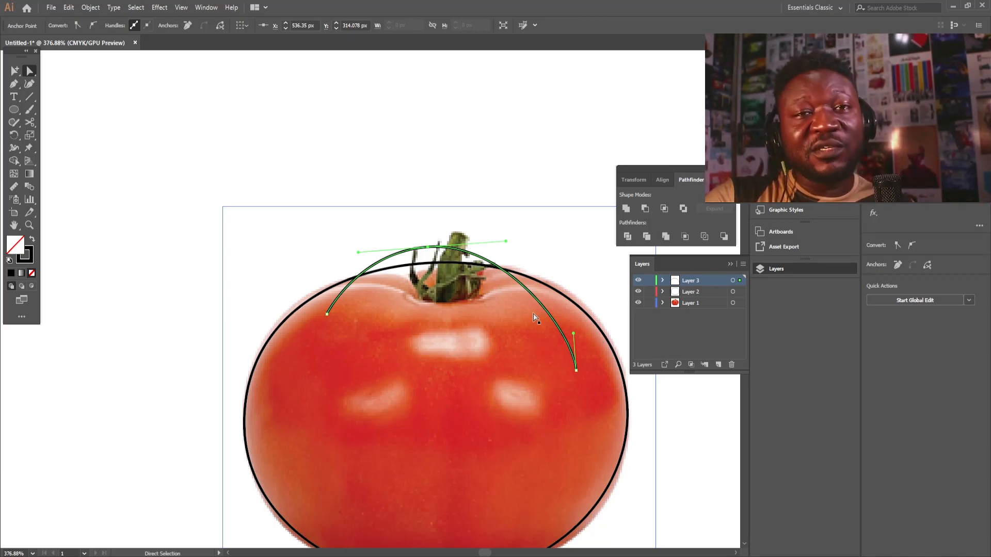
drag(431, 247, 447, 256)
drag(328, 315, 320, 361)
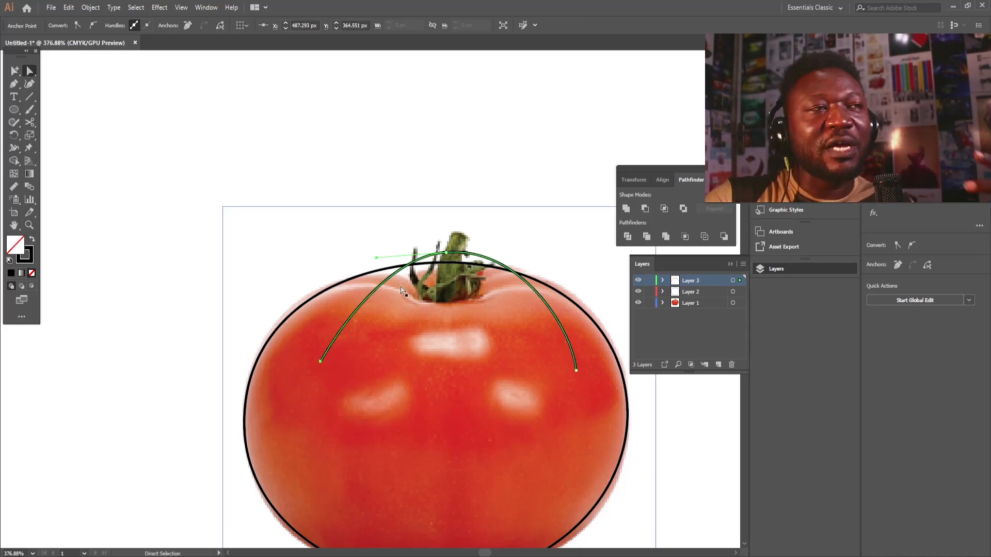
click(446, 253)
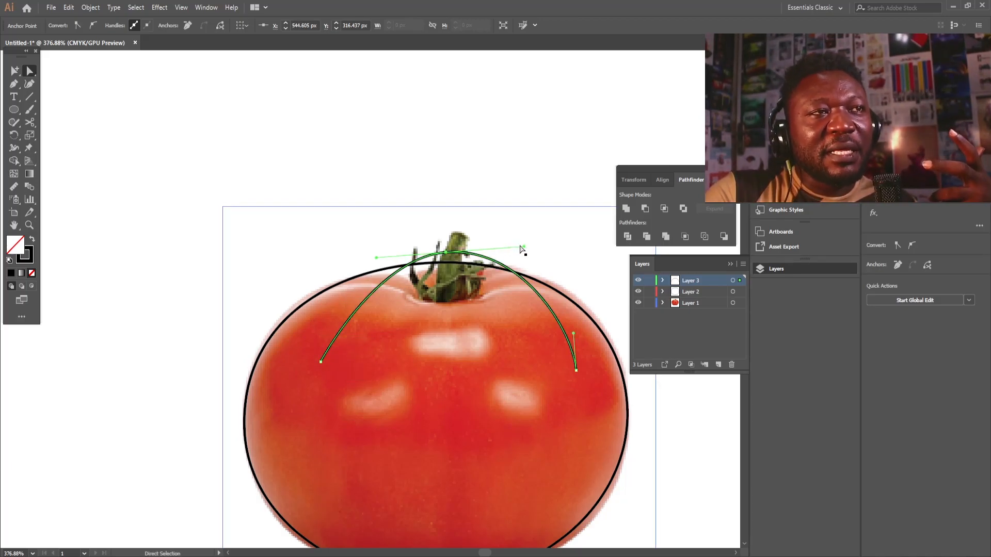
drag(518, 250, 522, 254)
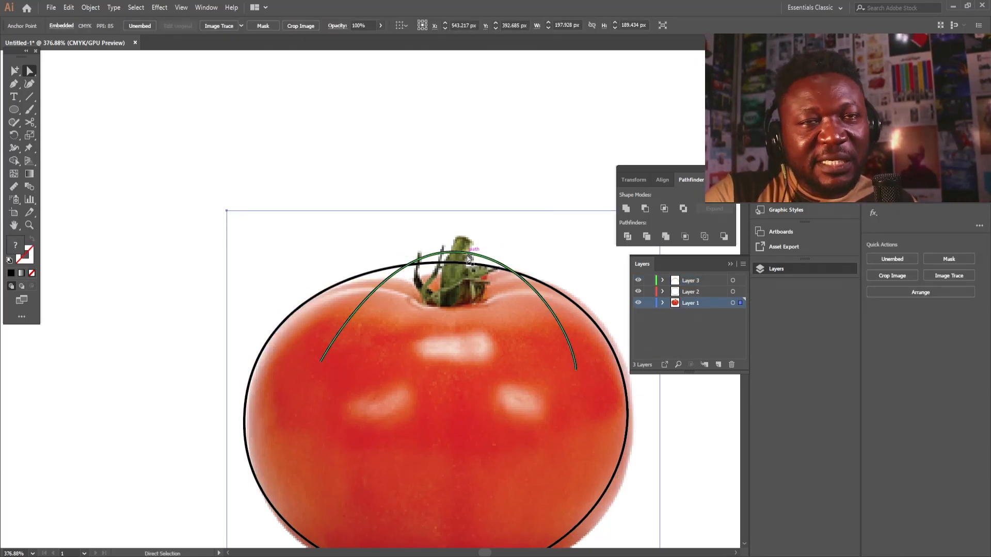
key(ctrl+z)
Adjust the arc's peak handle downward on the right and move both ends of the arc outward.
click(469, 258)
drag(524, 248, 533, 256)
drag(323, 364, 310, 363)
drag(576, 371, 579, 370)
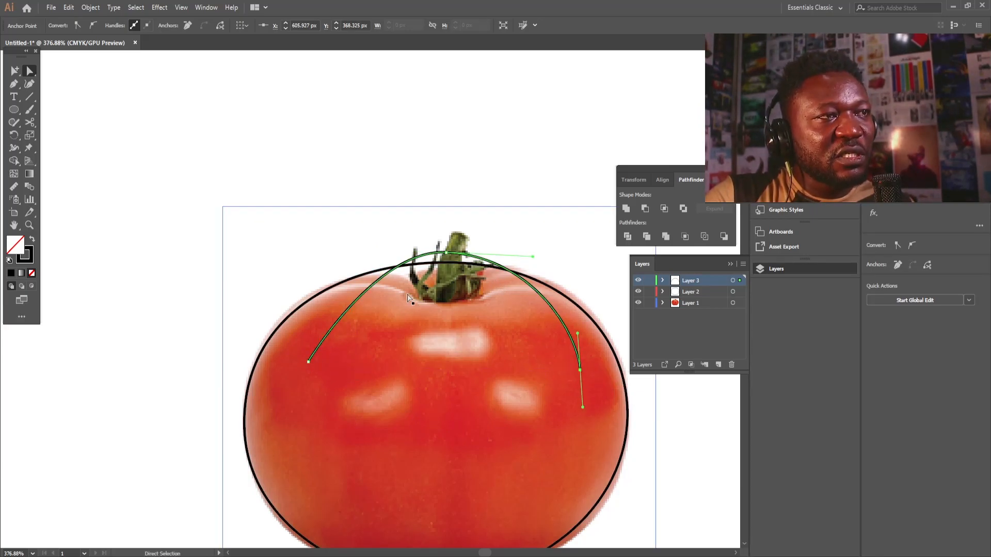
Balance the arc by raising its left end, shifting the peak slightly left and readjusting the peak's curve handles.
click(447, 254)
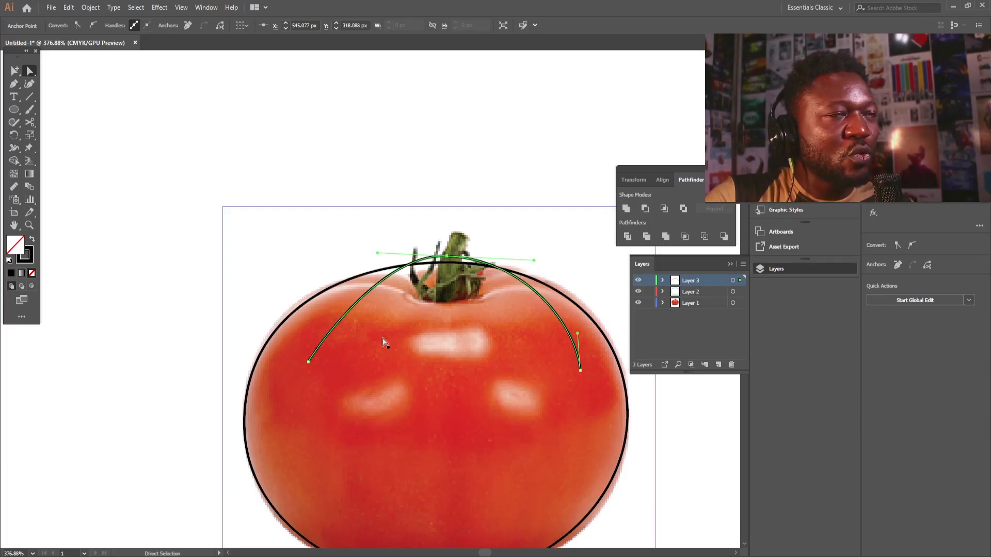
drag(309, 362, 308, 348)
click(438, 261)
drag(377, 253, 357, 264)
drag(443, 261, 439, 262)
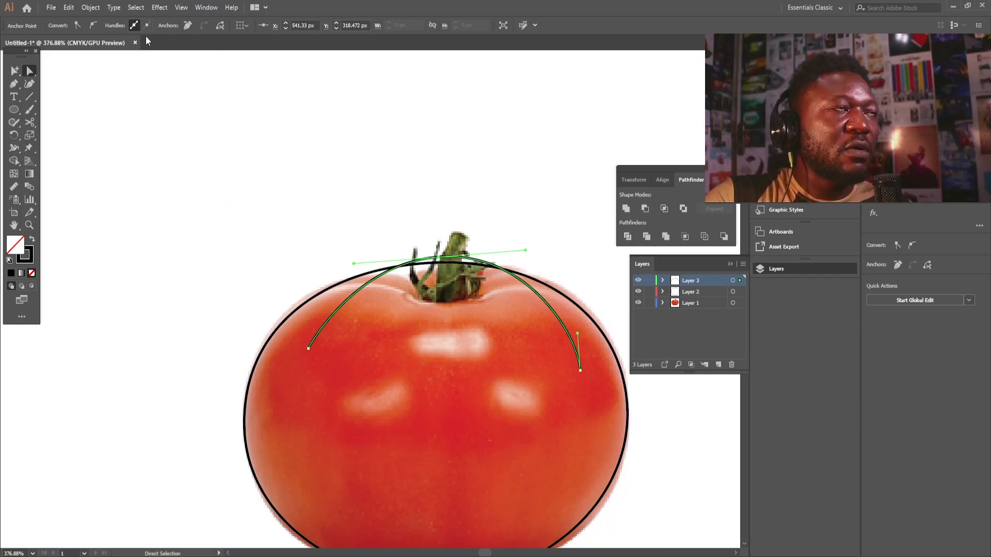
Thicken the arc's stroke to 7 pt and nudge the arc slightly into place over the tomato's top.
click(27, 78)
click(77, 82)
click(121, 23)
click(121, 23)
click(121, 23)
click(121, 23)
click(121, 22)
click(121, 23)
drag(492, 267, 489, 269)
click(513, 246)
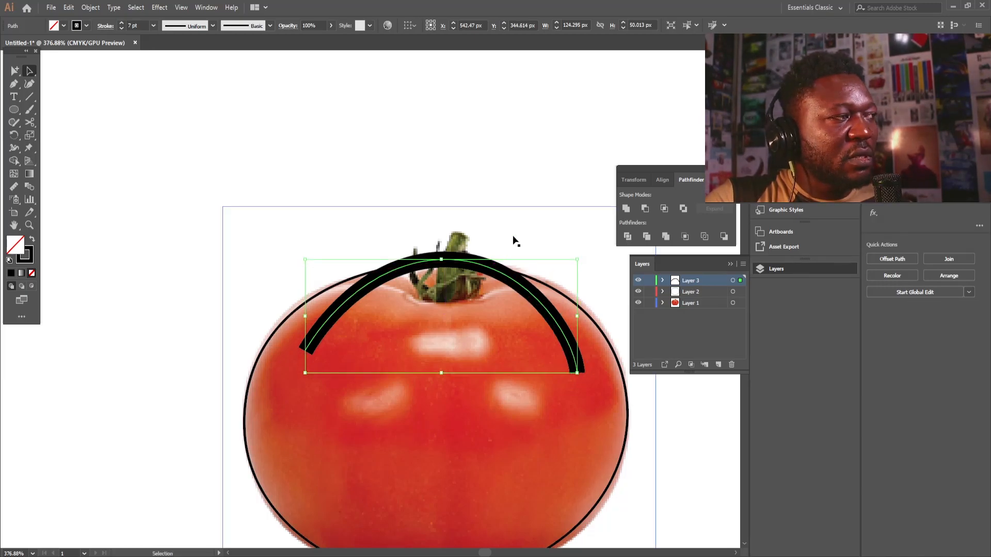
click(486, 272)
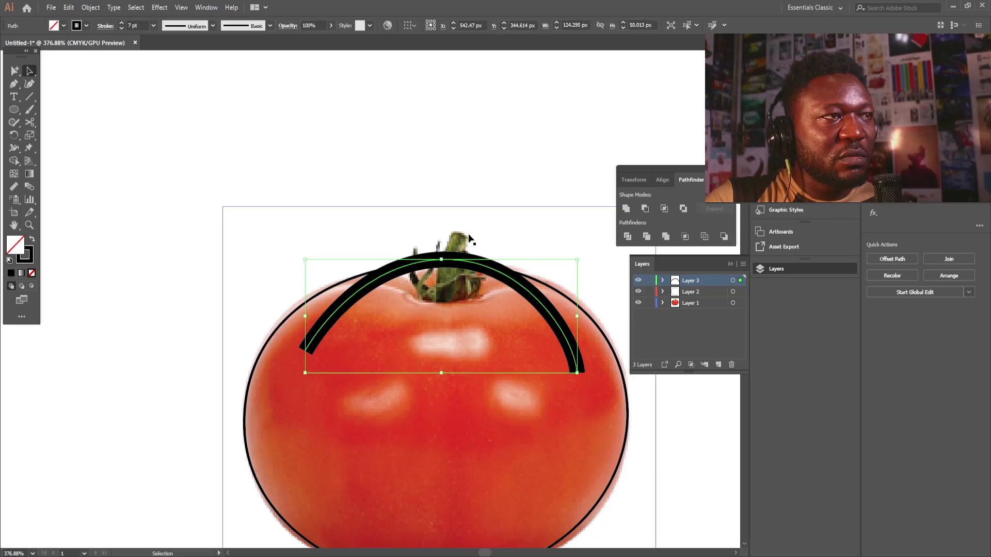
drag(491, 328, 462, 297)
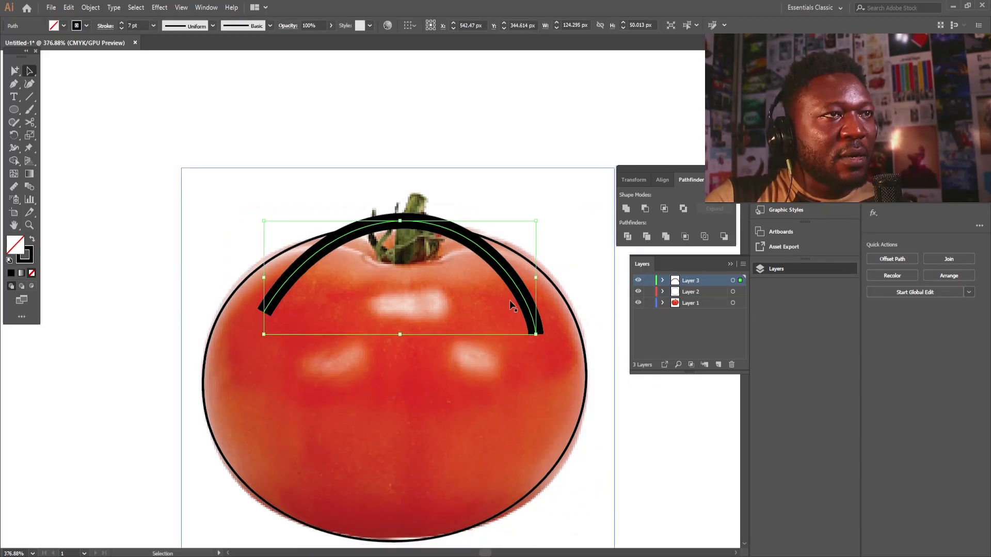
drag(493, 256, 492, 261)
click(493, 262)
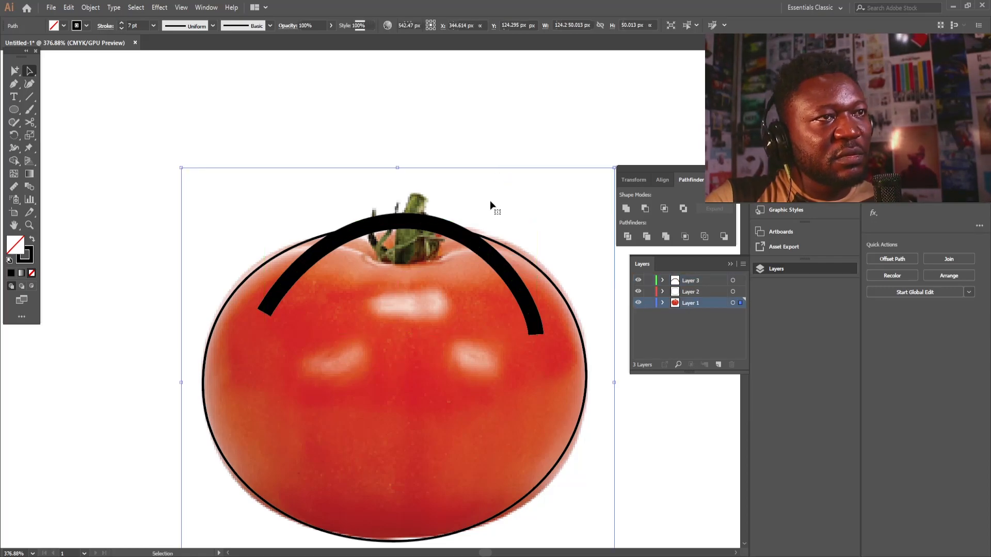
click(429, 219)
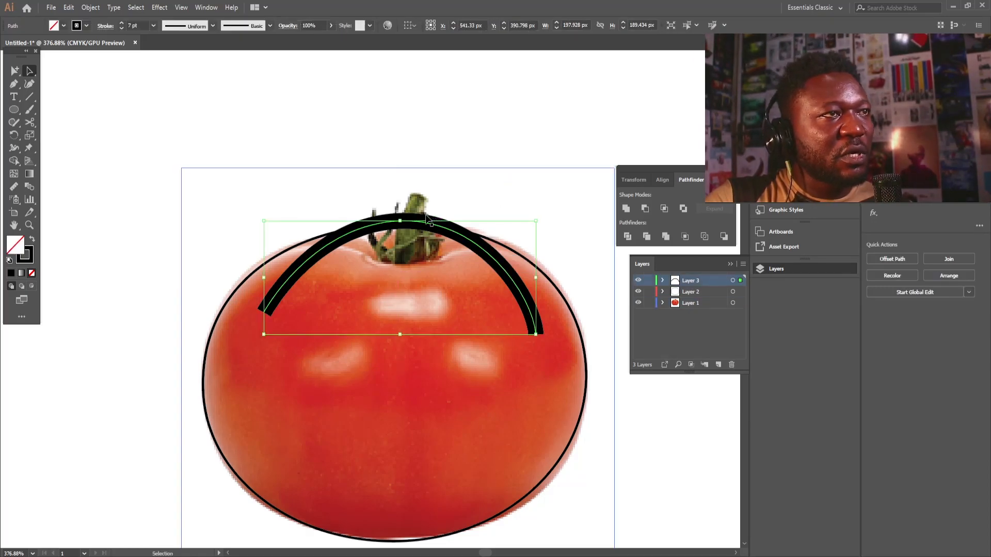
Delete the tomato reference photo and expand the arc's fill and stroke into a filled shape.
drag(526, 195, 511, 174)
key(Delete)
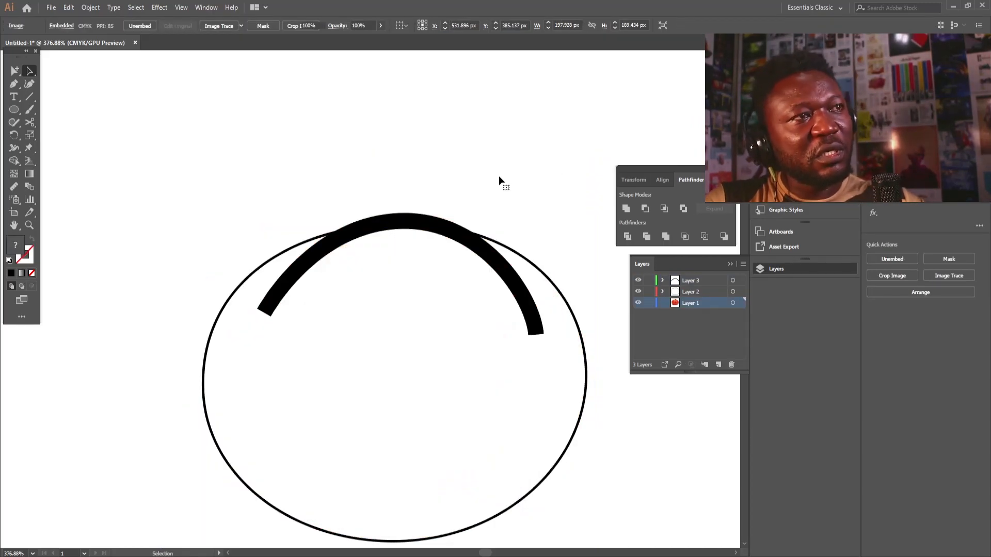
click(423, 220)
click(91, 8)
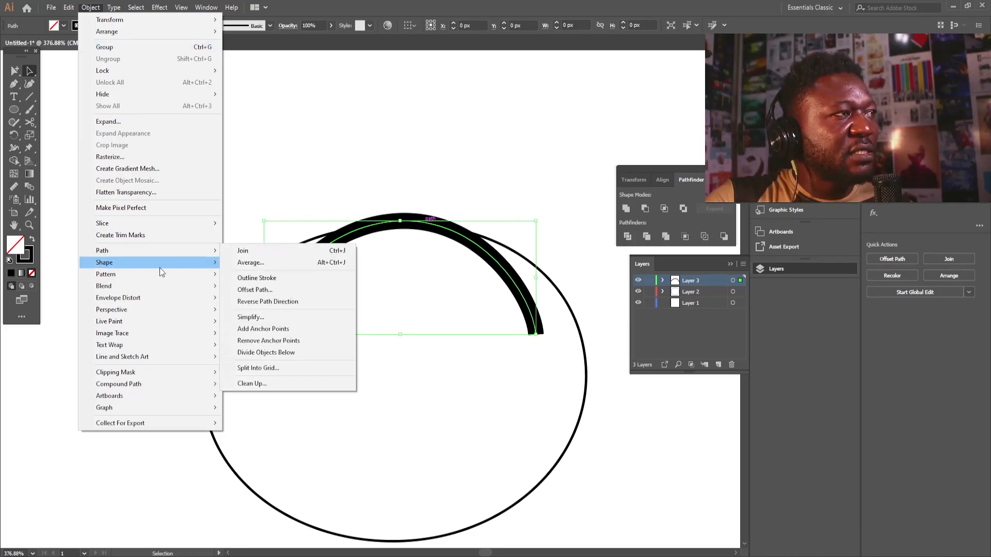
click(138, 122)
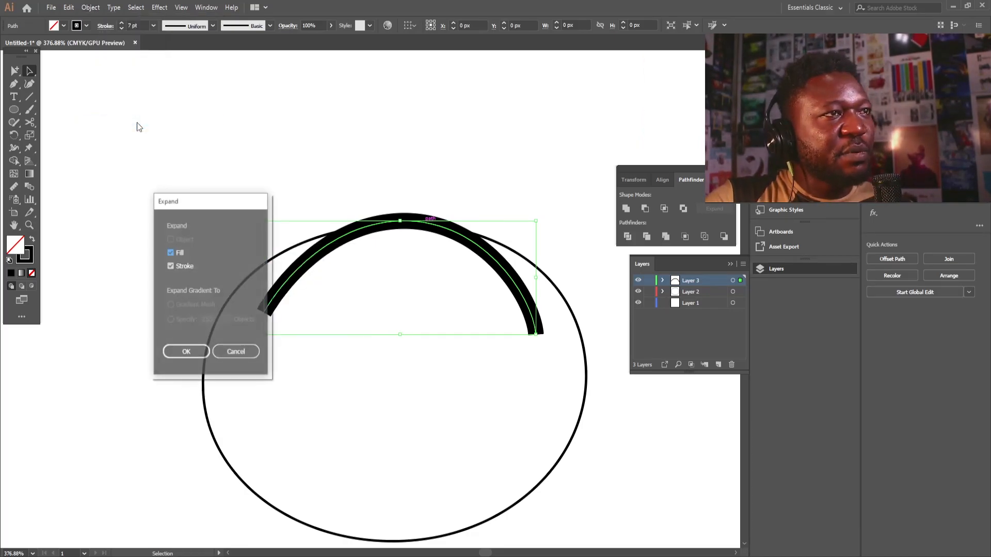
click(187, 352)
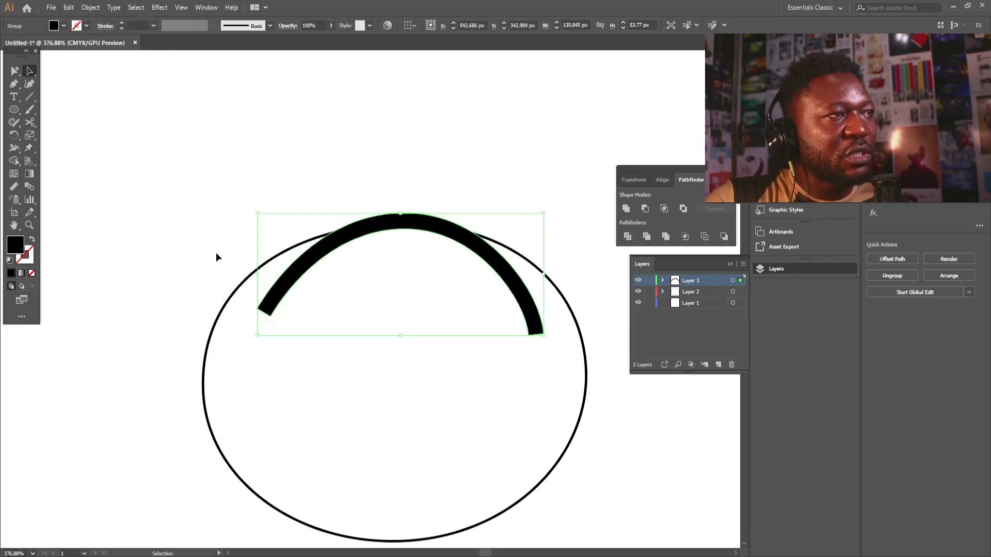
Fill the tomato outline ellipse with black and remove its stroke.
click(231, 307)
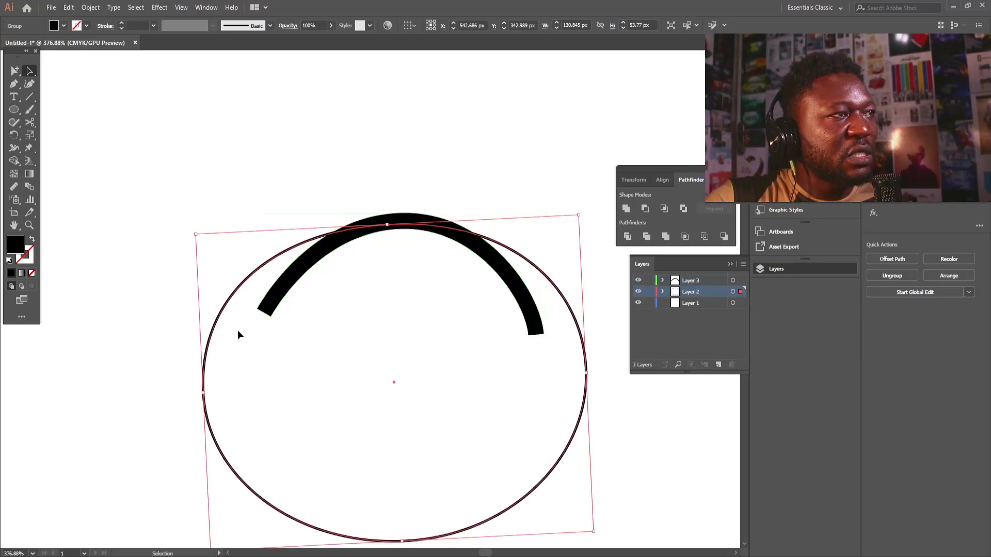
click(64, 26)
click(28, 44)
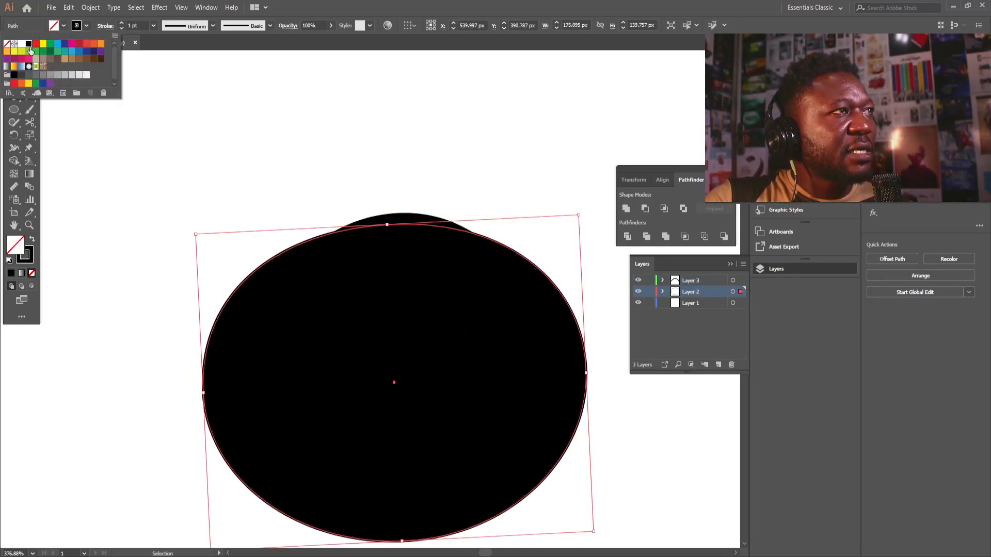
click(83, 27)
click(6, 44)
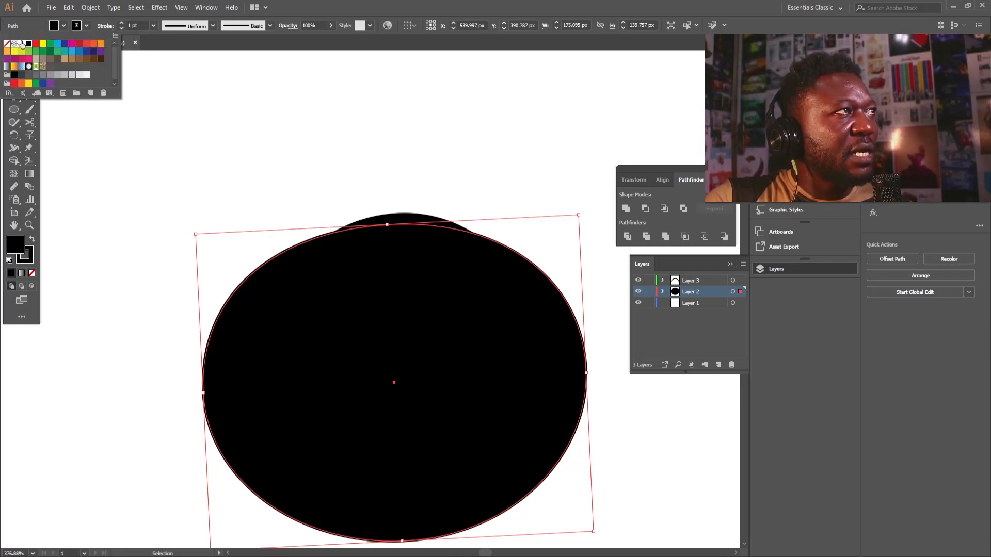
click(299, 165)
Select the ellipse and the arc together and cut the arc out of the body with the Shape Builder tool.
drag(303, 181, 548, 468)
drag(405, 314, 399, 291)
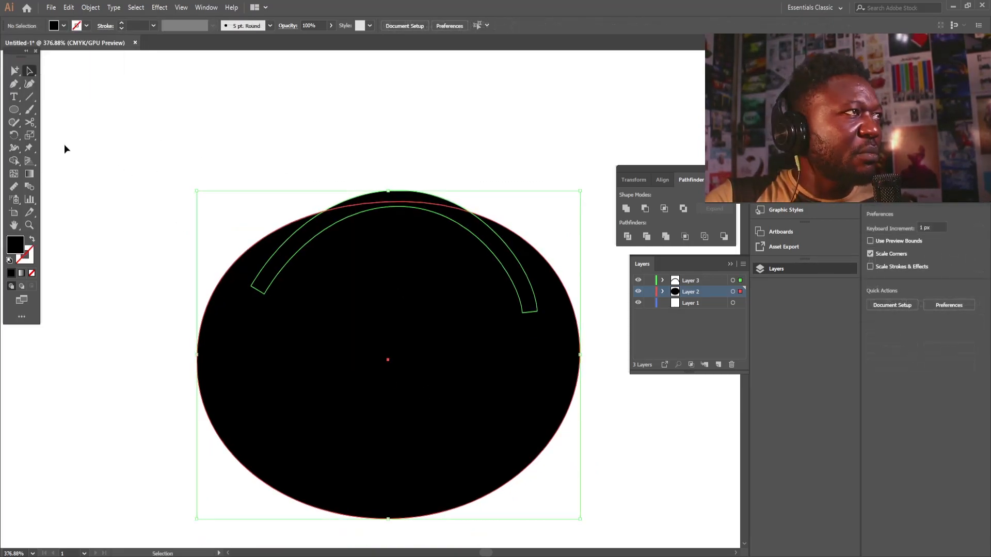
click(15, 161)
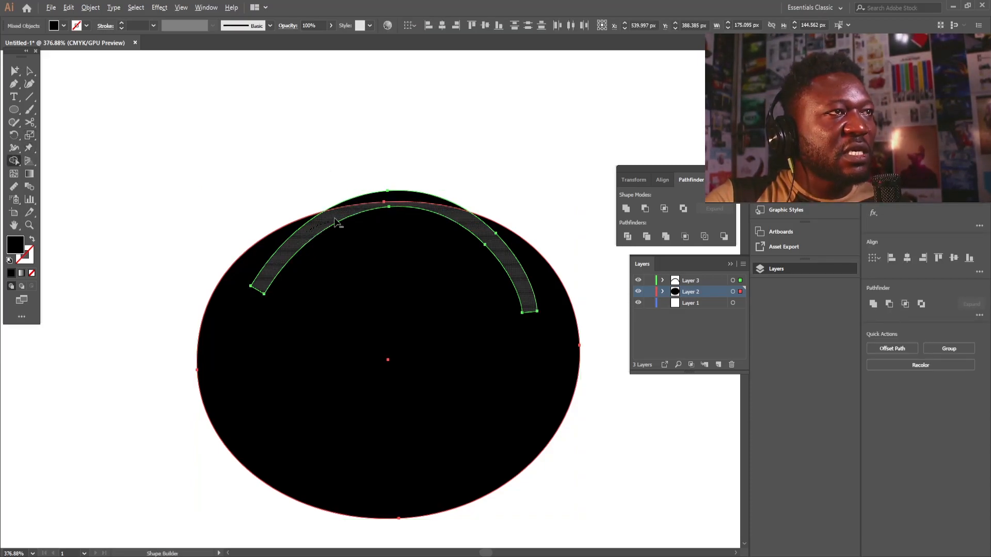
drag(335, 222, 368, 204)
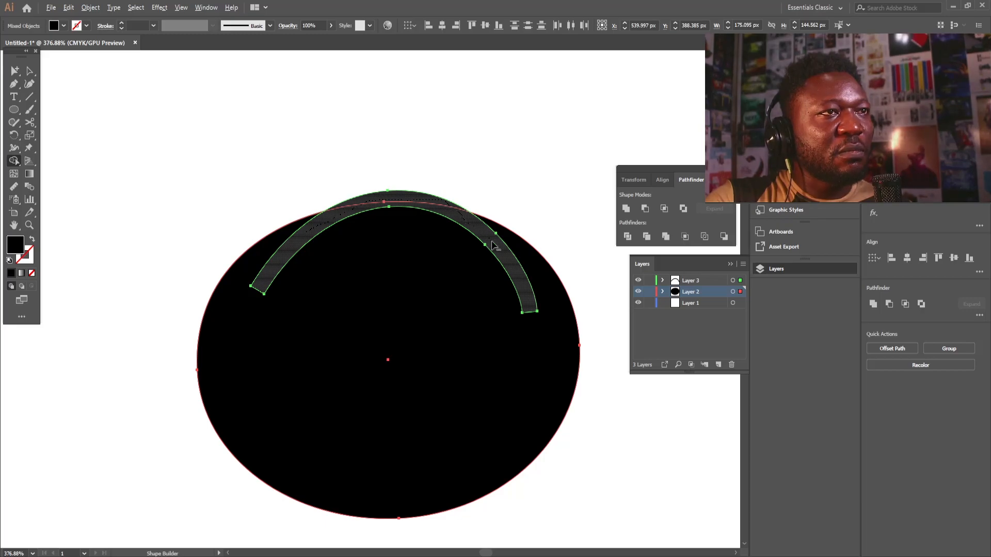
drag(491, 242, 491, 243)
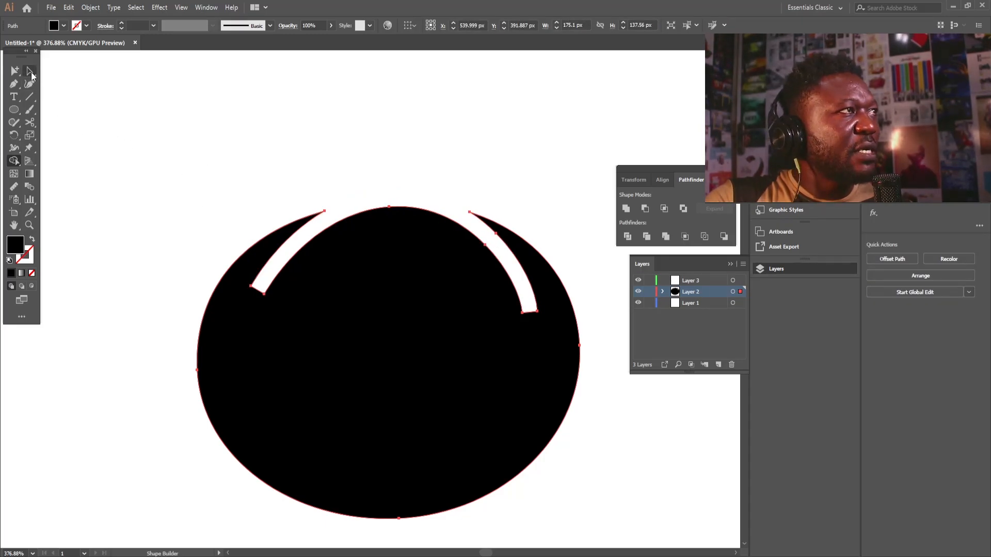
Convert both corner points at the lower end of the left cut to smooth points.
drag(242, 219, 274, 240)
drag(316, 326, 313, 327)
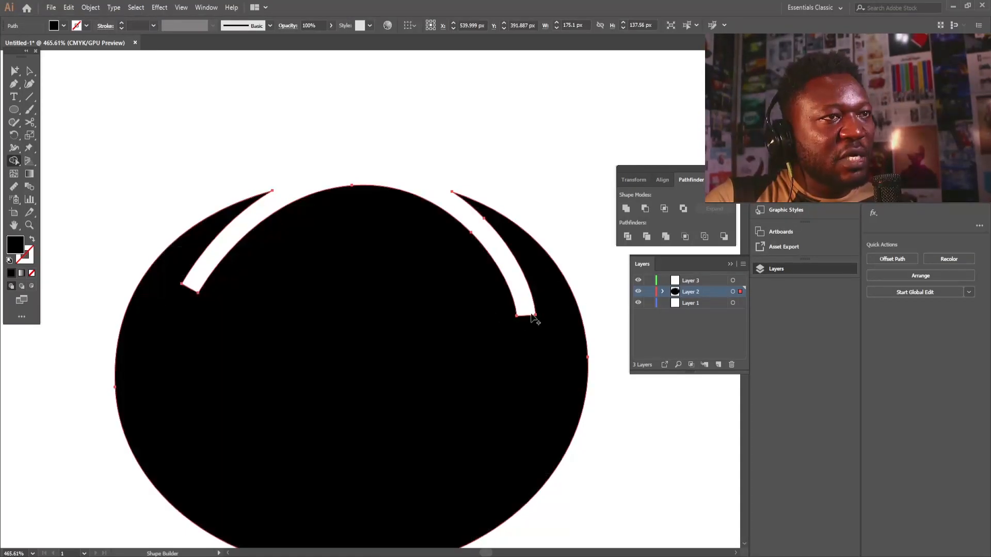
click(25, 69)
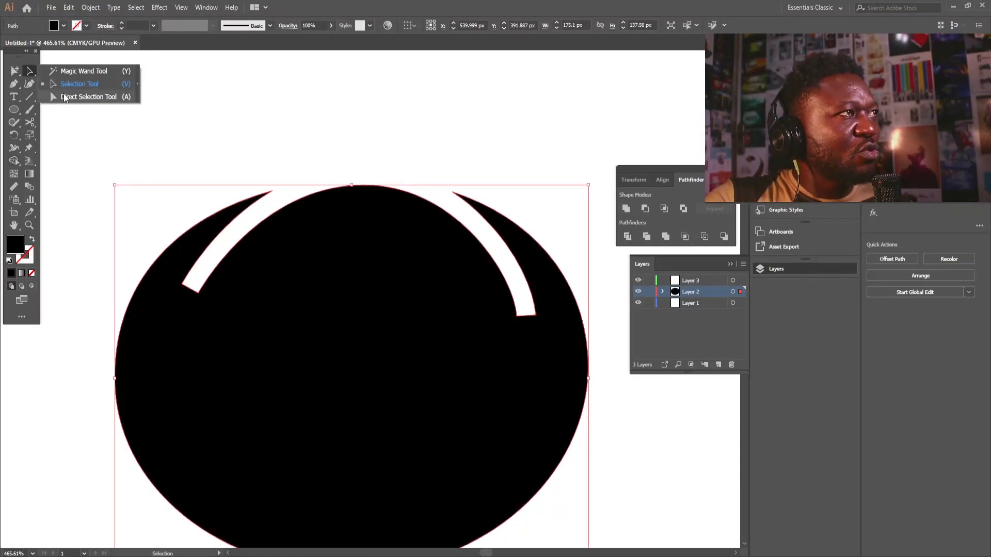
click(68, 98)
scroll(195, 296, up, 3)
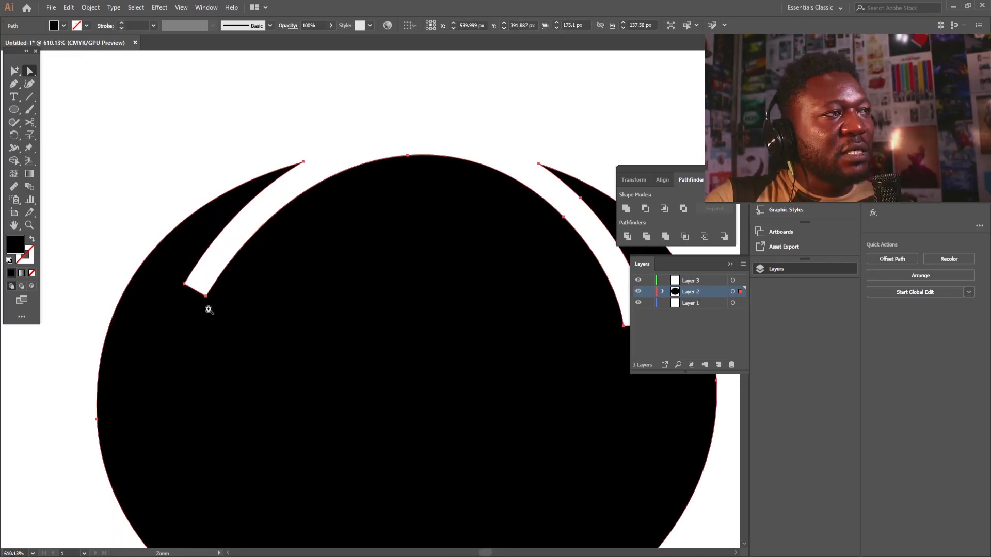
click(184, 285)
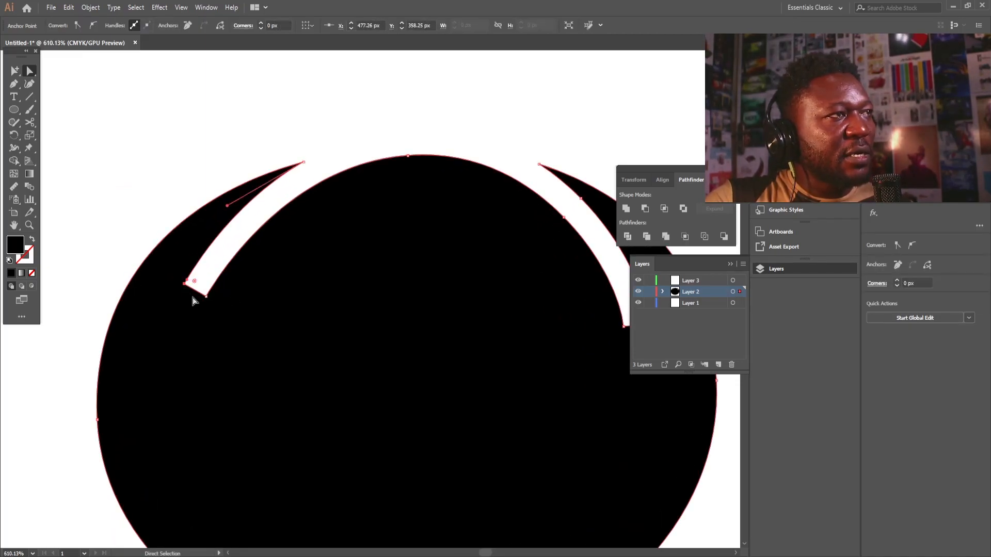
click(94, 26)
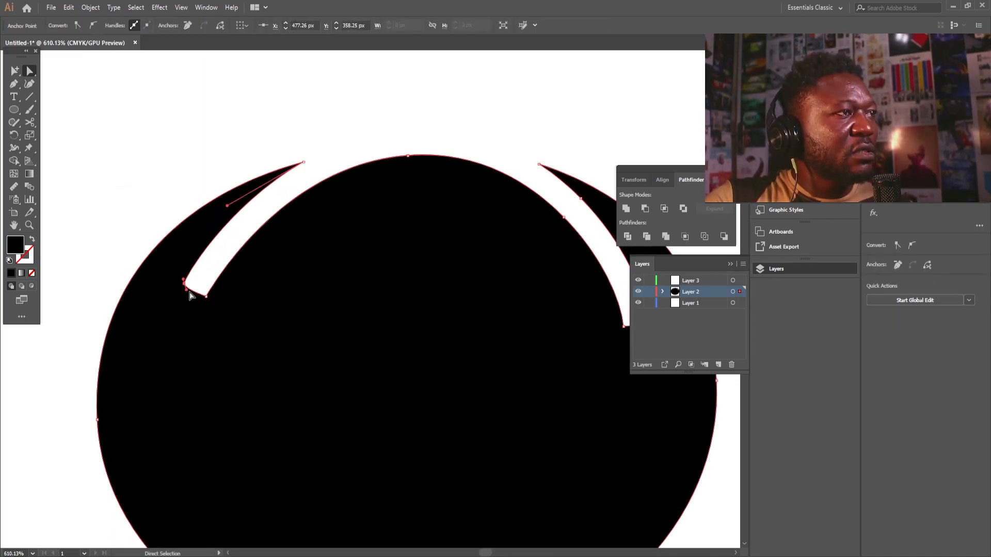
click(207, 298)
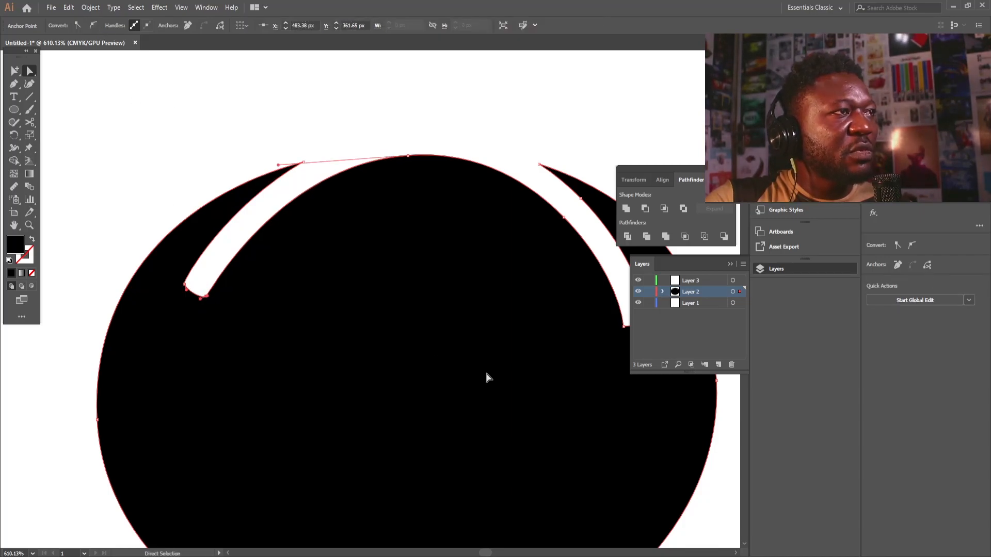
Convert both corner points at the lower end of the right cut to smooth points.
drag(475, 376, 374, 364)
click(490, 315)
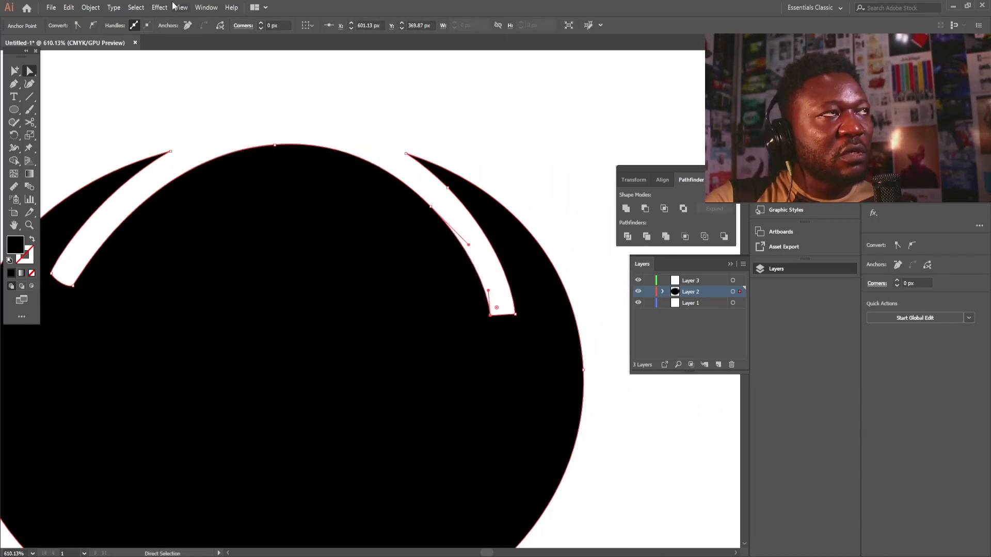
click(95, 25)
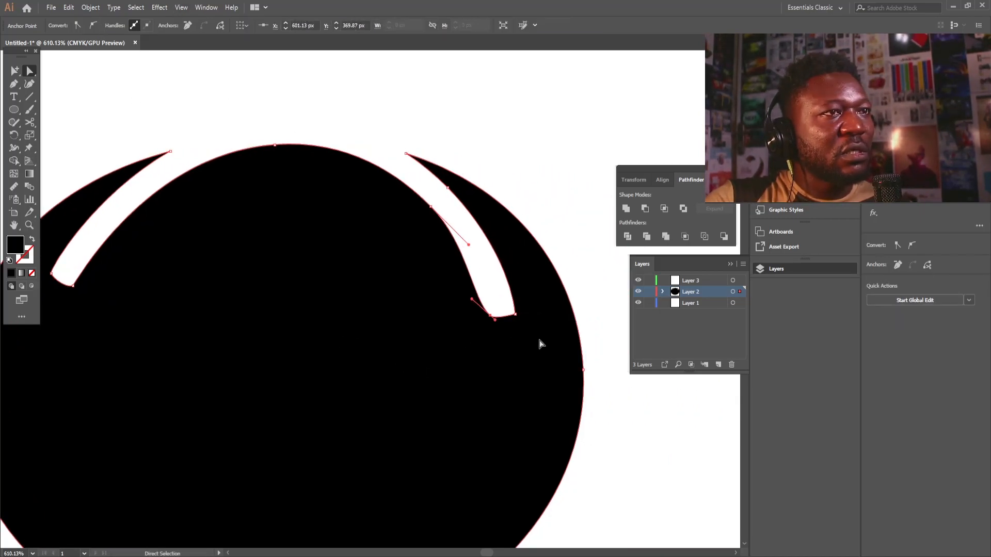
click(516, 315)
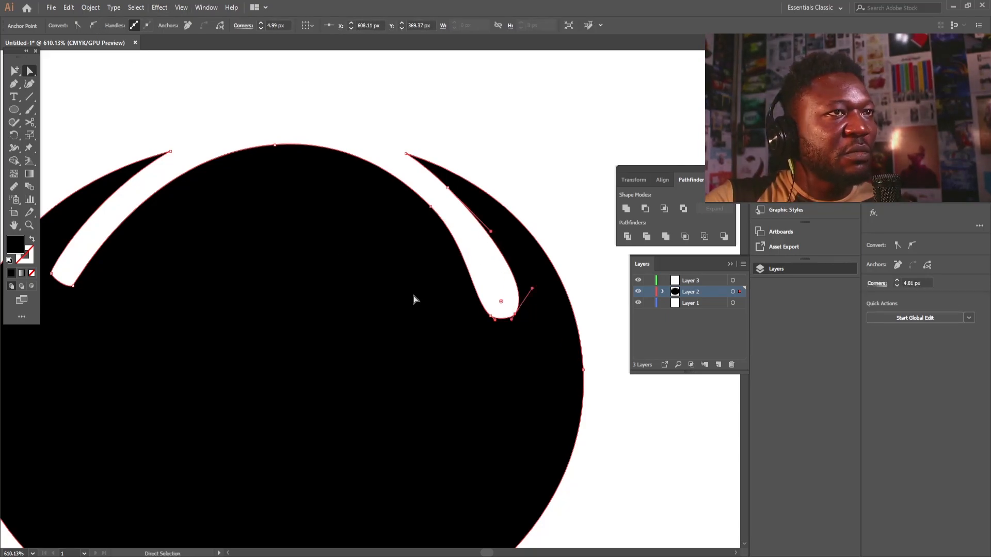
Reshape the lower end of the right cut into a narrow taper by moving its anchor points and curve handles.
click(495, 323)
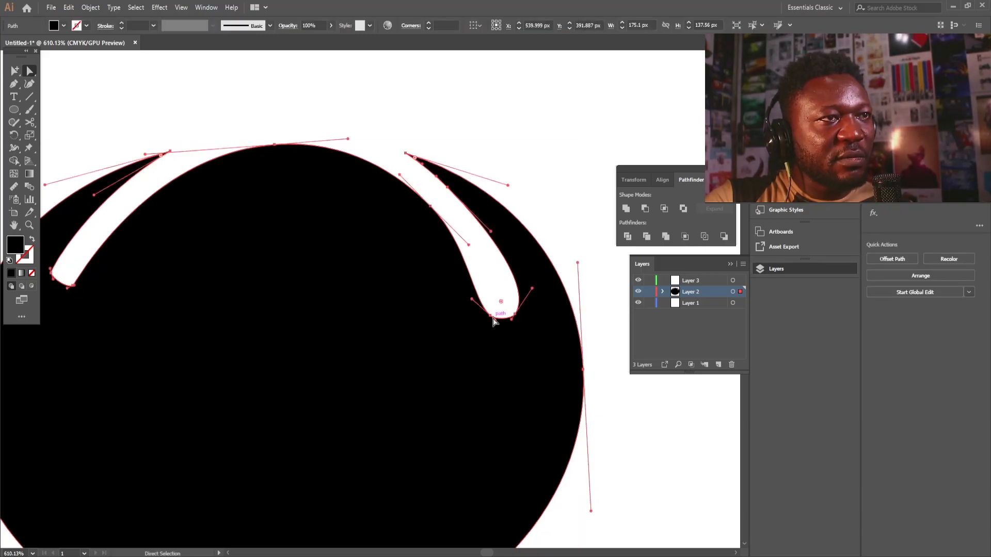
drag(495, 320, 527, 387)
drag(532, 288, 505, 272)
drag(490, 315, 498, 301)
click(490, 315)
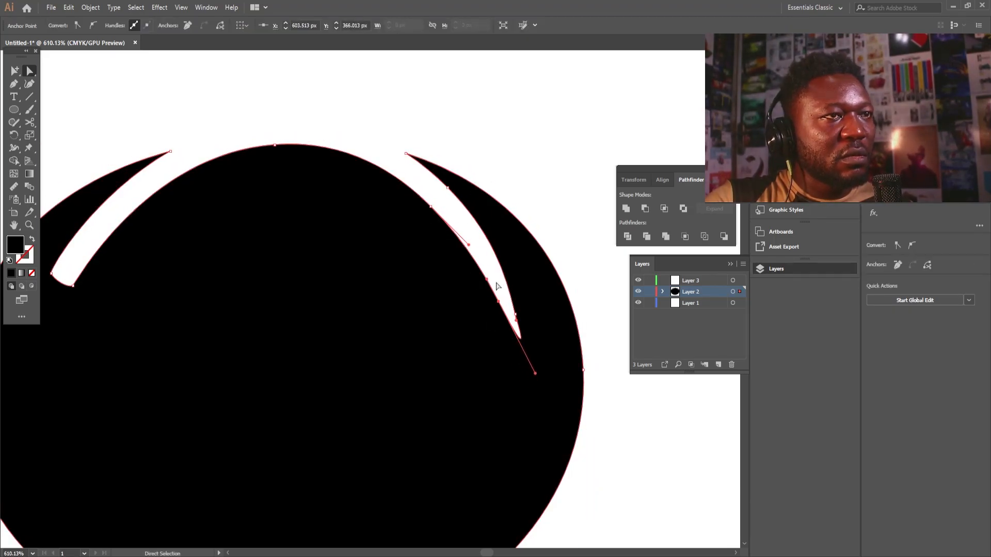
click(515, 314)
drag(505, 272, 493, 242)
key(ctrl+shift+a)
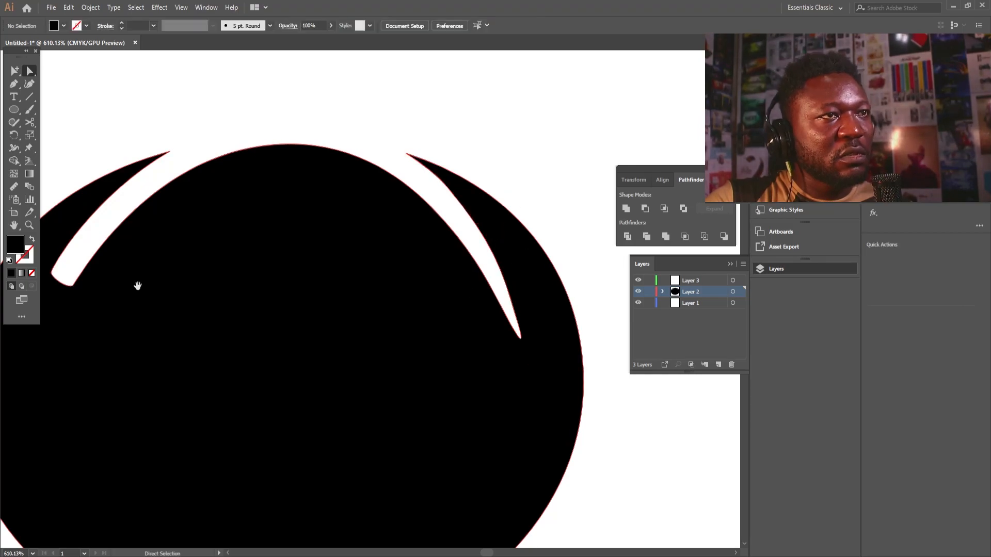
Taper the lower end of the left cut to match the right one by adjusting its anchor points and handles.
drag(391, 239, 440, 276)
click(500, 228)
mouse_move(105, 328)
mouse_down()
mouse_move(114, 332)
mouse_move(96, 347)
mouse_move(96, 322)
mouse_up()
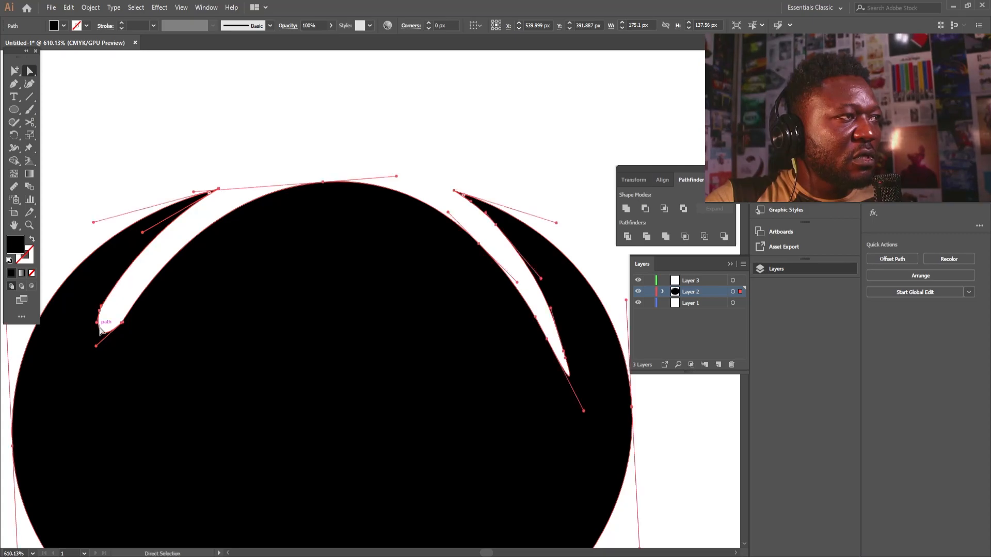
drag(71, 282, 116, 373)
key(ctrl+z)
drag(516, 315, 178, 299)
drag(310, 299, 313, 334)
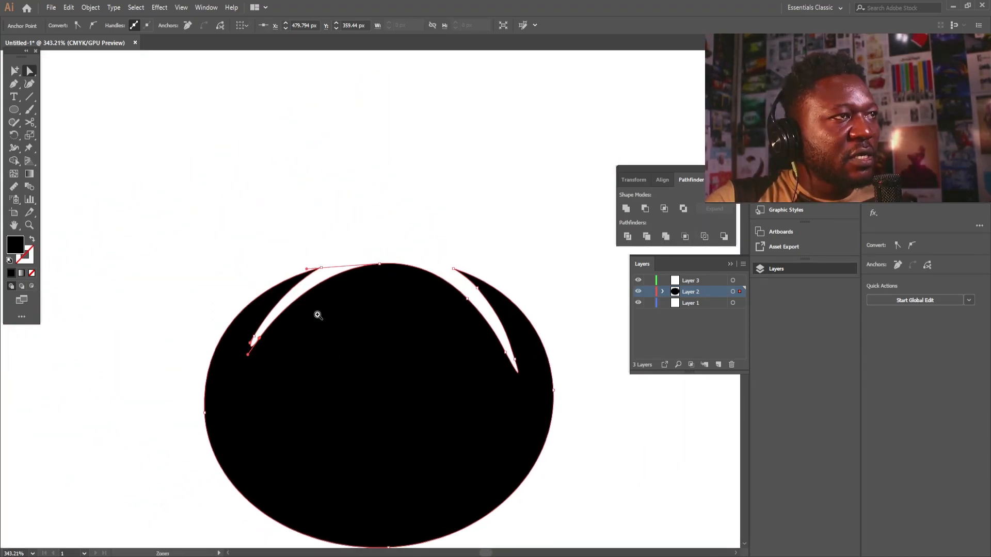
Round off the sharp upper tips of the two outer lobes beside the cuts.
drag(387, 234, 345, 248)
drag(500, 273, 550, 326)
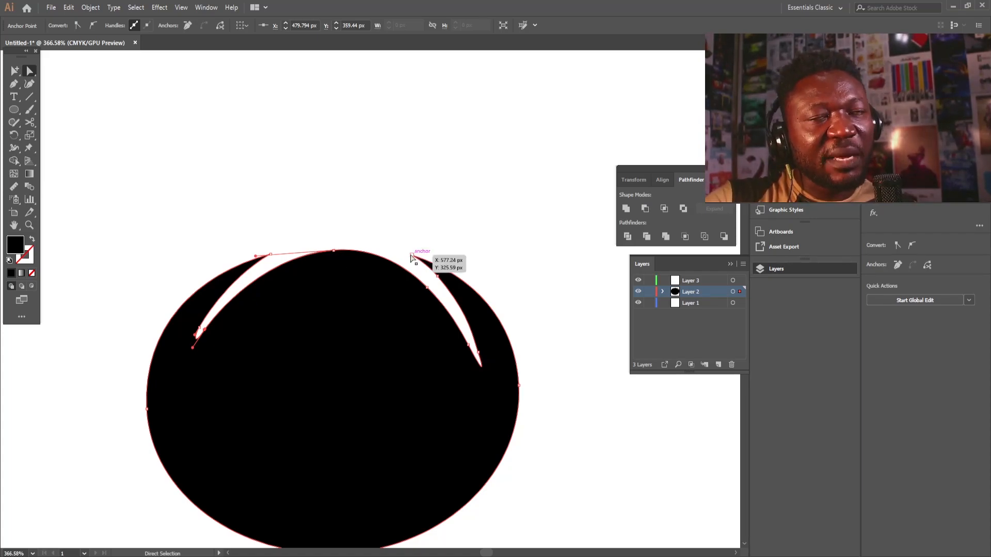
scroll(408, 258, up, 4)
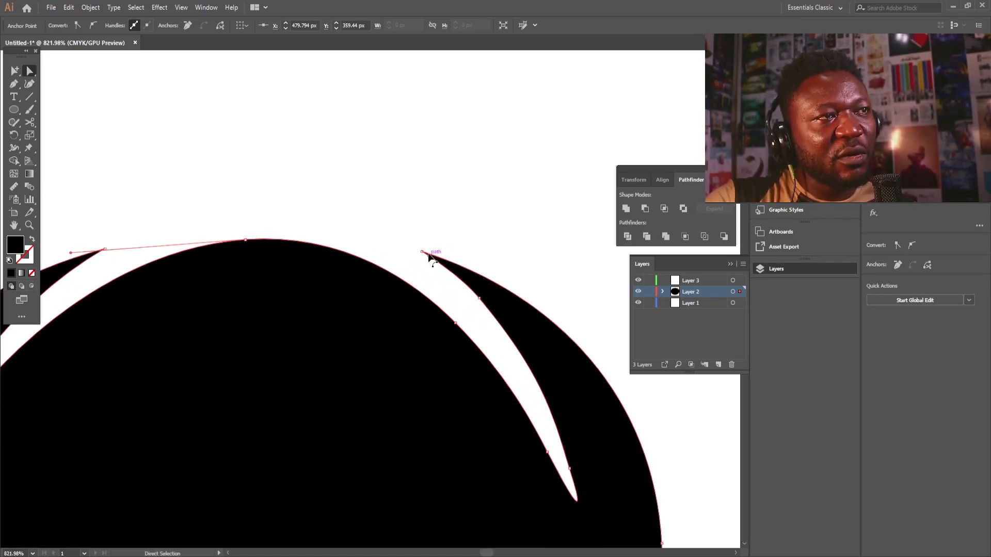
drag(177, 253, 373, 310)
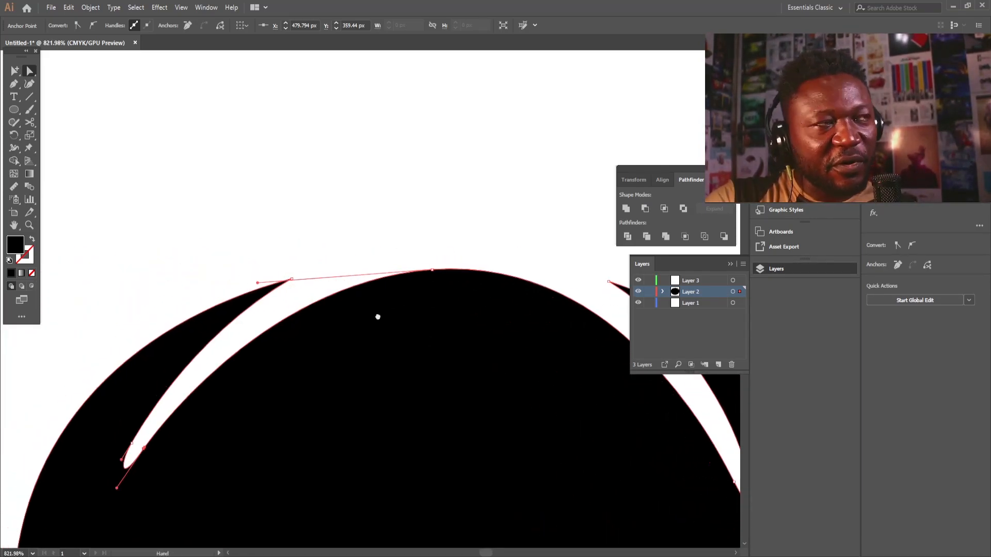
click(229, 187)
click(250, 285)
click(230, 256)
click(233, 316)
drag(255, 228, 264, 325)
drag(398, 224, 268, 227)
drag(427, 276, 232, 285)
drag(330, 248, 223, 277)
click(316, 163)
drag(217, 280, 342, 291)
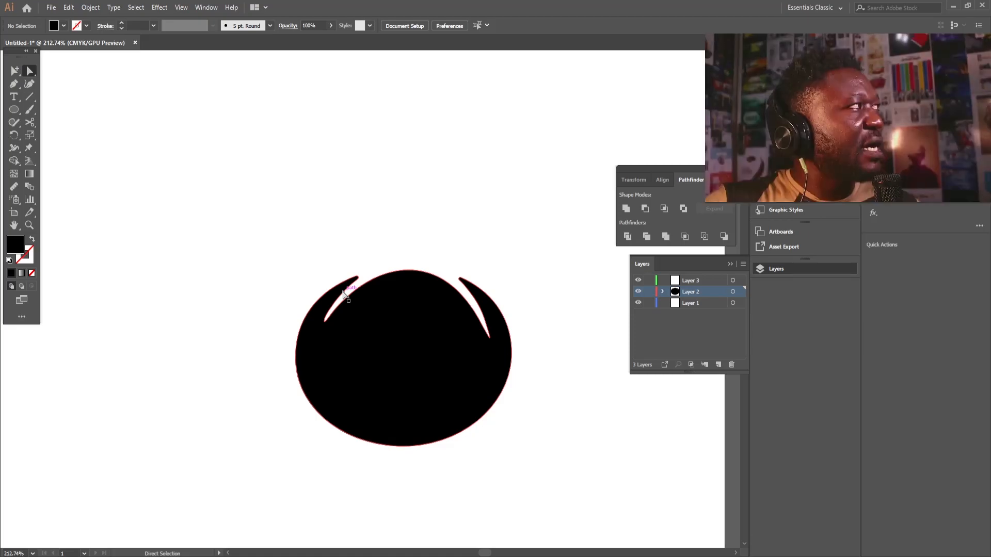
Refine the curve along the outer edge of the right cut with its handles, and deselect the shape.
drag(478, 269, 603, 400)
click(490, 372)
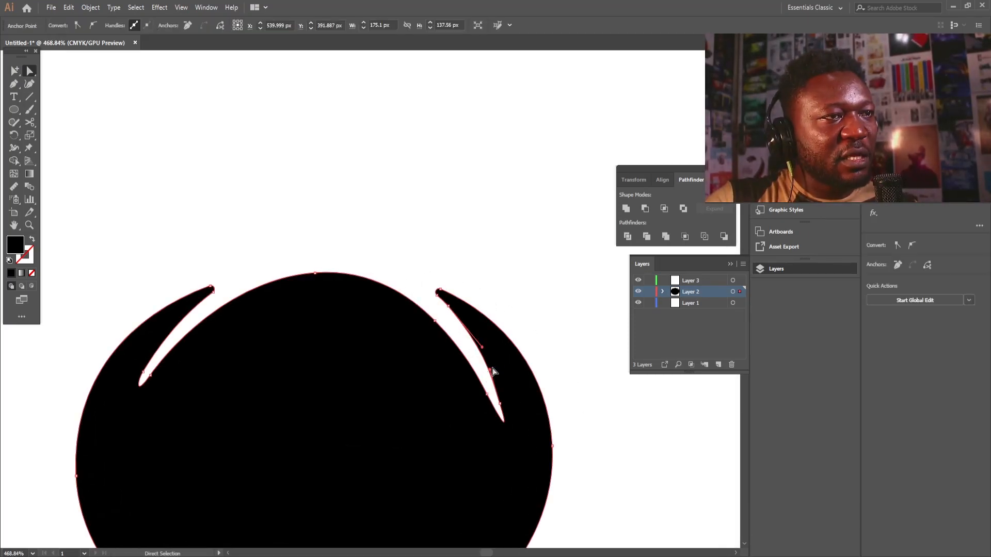
drag(510, 381, 510, 391)
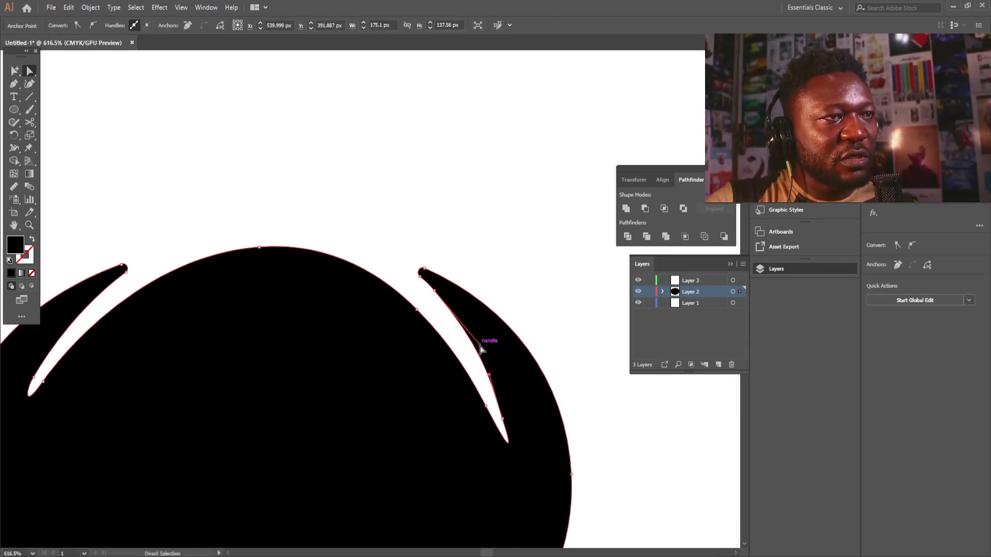
click(492, 242)
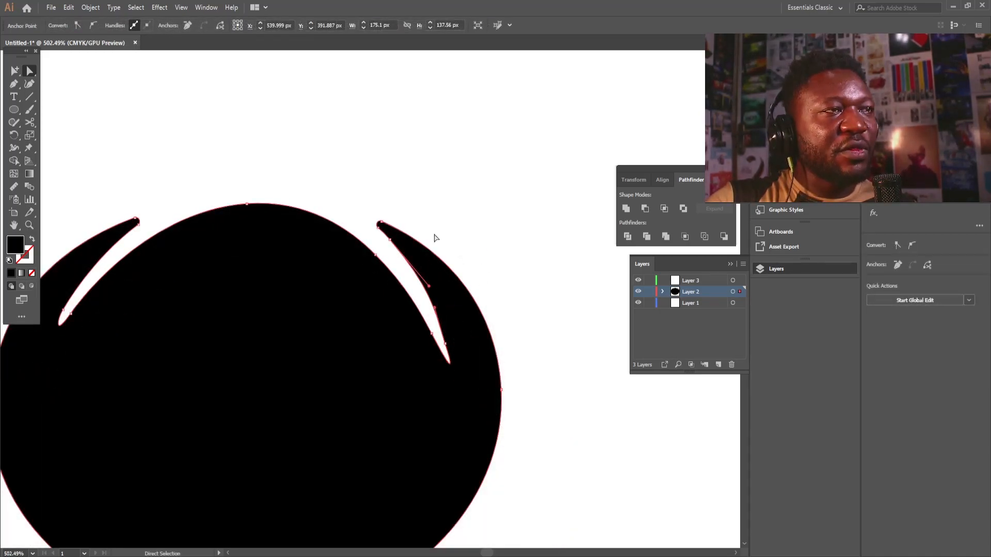
click(440, 212)
drag(432, 212, 413, 225)
drag(303, 235, 348, 284)
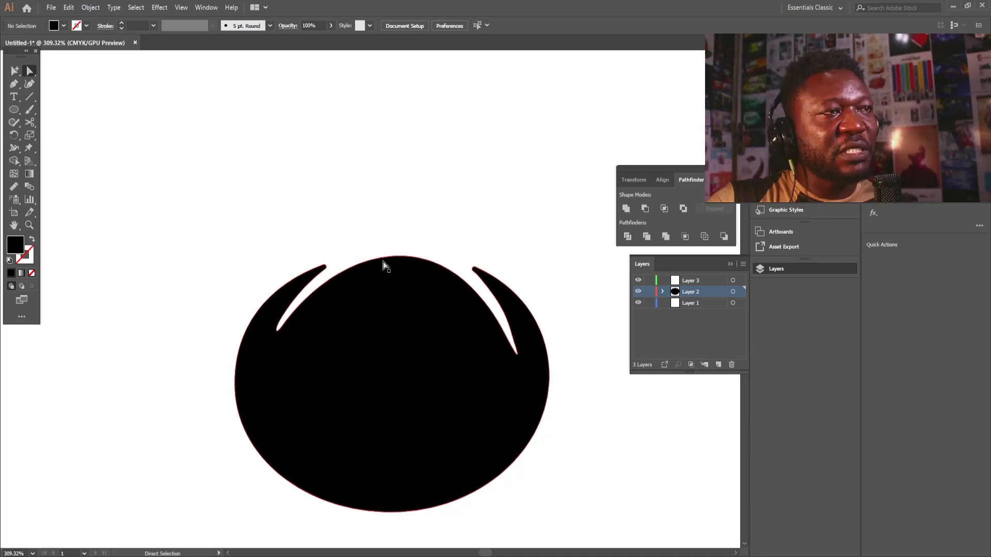
drag(457, 237, 354, 283)
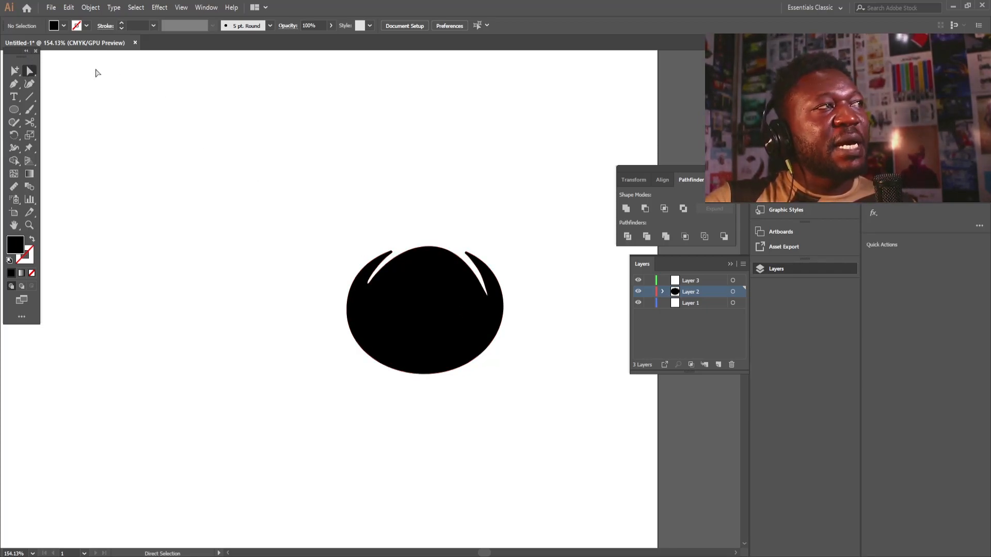
right_click(29, 71)
click(78, 86)
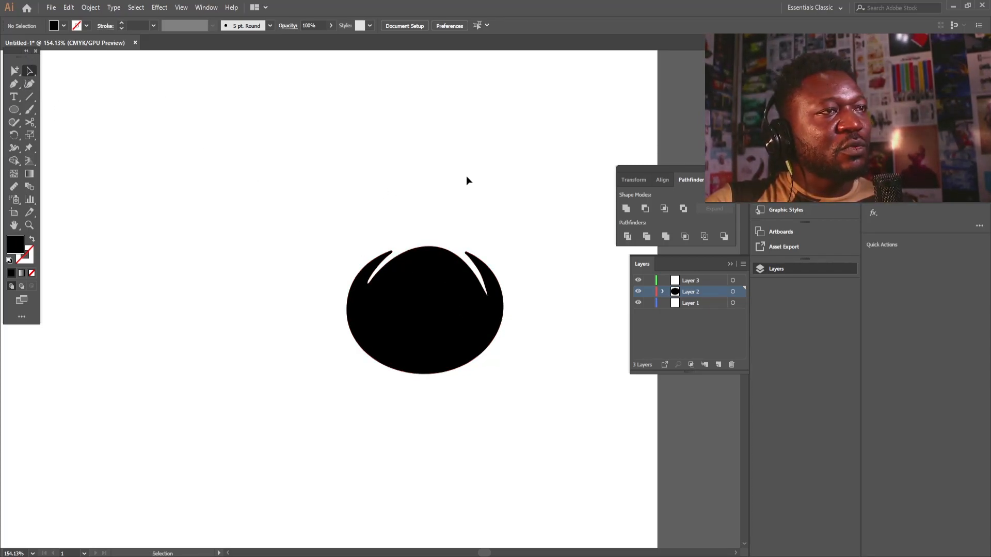
Examine the black tomato shape and its two tapered cuts from near and far.
scroll(467, 181, down, 3)
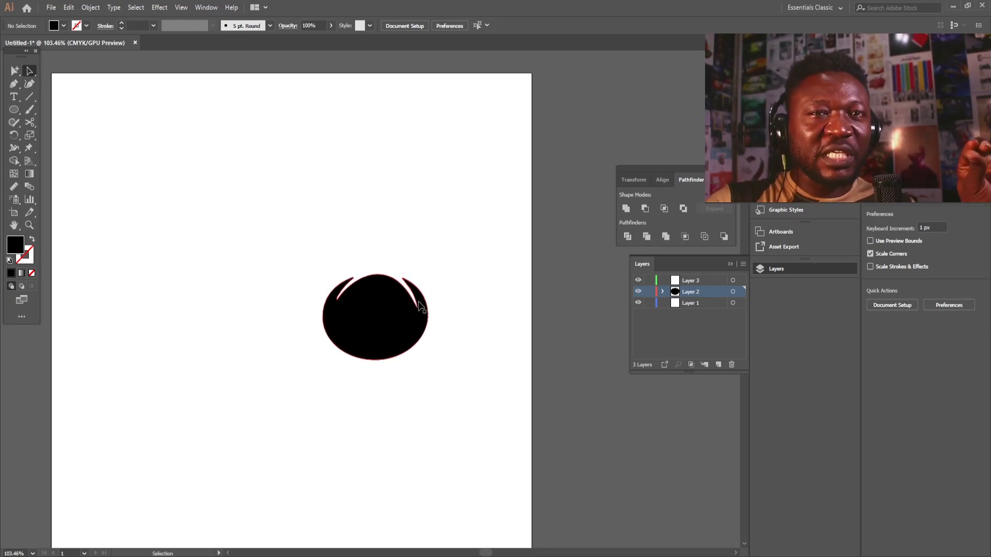
scroll(417, 310, up, 4)
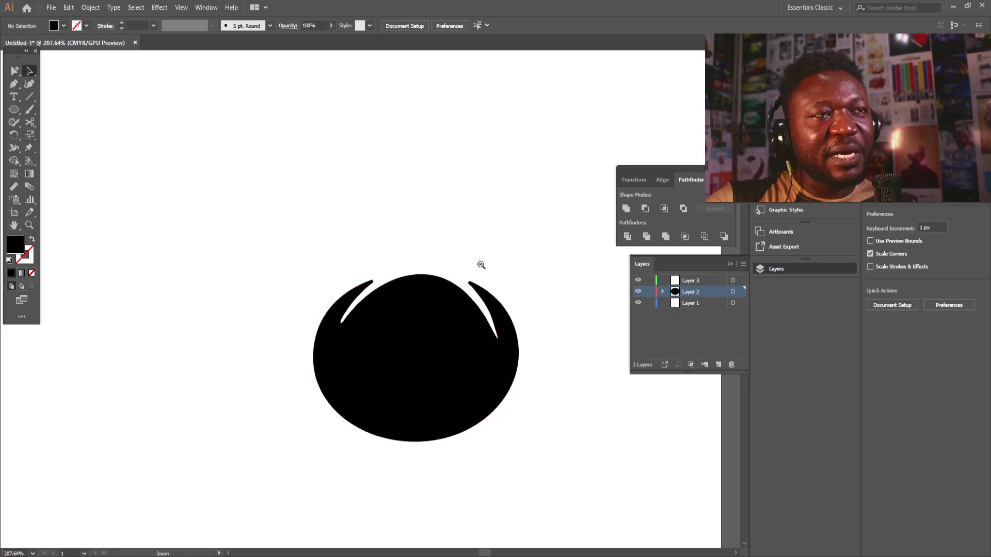
scroll(491, 259, down, 4)
click(469, 311)
drag(512, 261, 528, 248)
click(486, 294)
click(431, 333)
drag(436, 235, 495, 268)
key(ctrl+space)
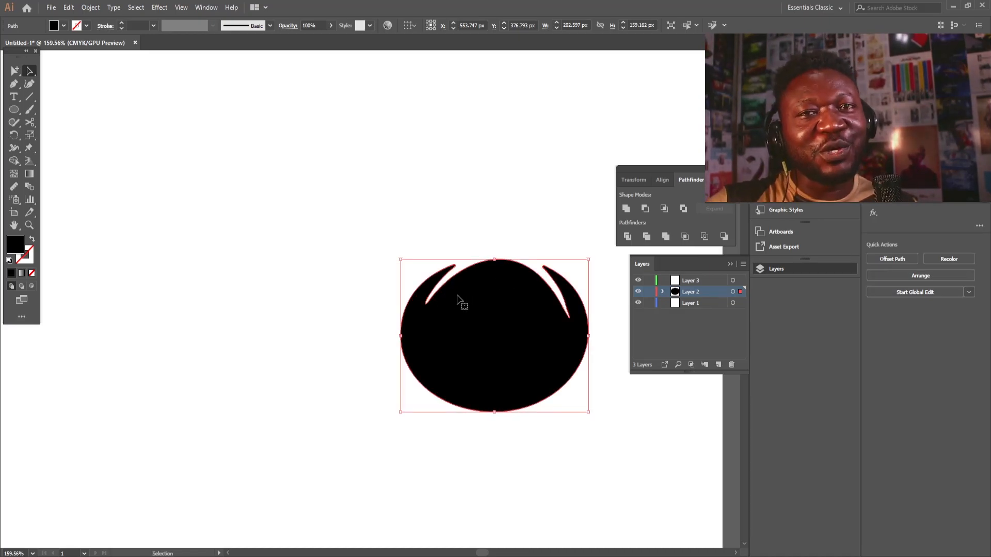
drag(494, 242, 447, 250)
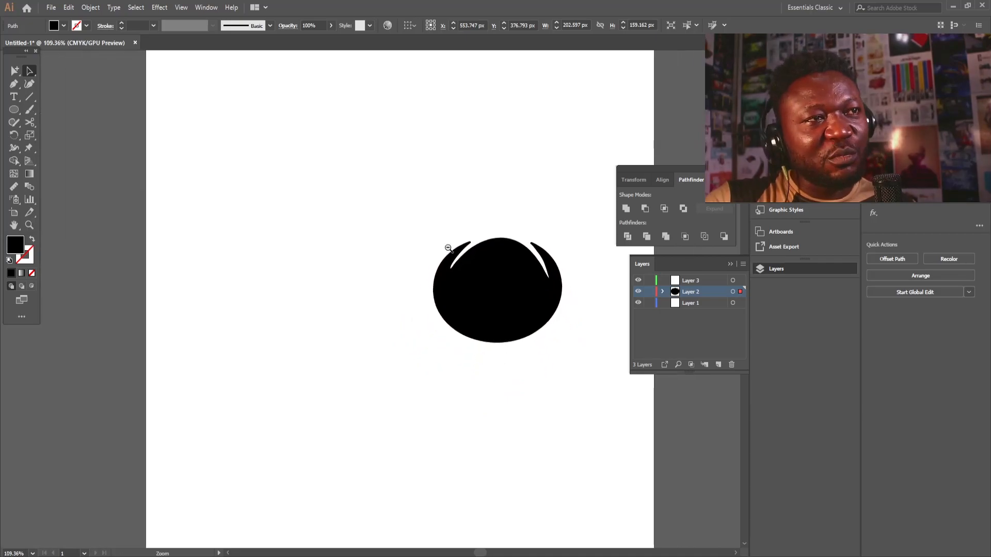
drag(502, 264, 456, 348)
drag(437, 304, 415, 310)
drag(435, 349, 485, 281)
click(437, 209)
drag(428, 212, 397, 267)
drag(525, 262, 460, 256)
drag(417, 263, 457, 320)
mouse_move(439, 390)
mouse_down()
mouse_move(465, 362)
mouse_move(491, 356)
mouse_up()
Show the grid and move the black tomato shape aside to clear an empty working area.
key(shift+b)
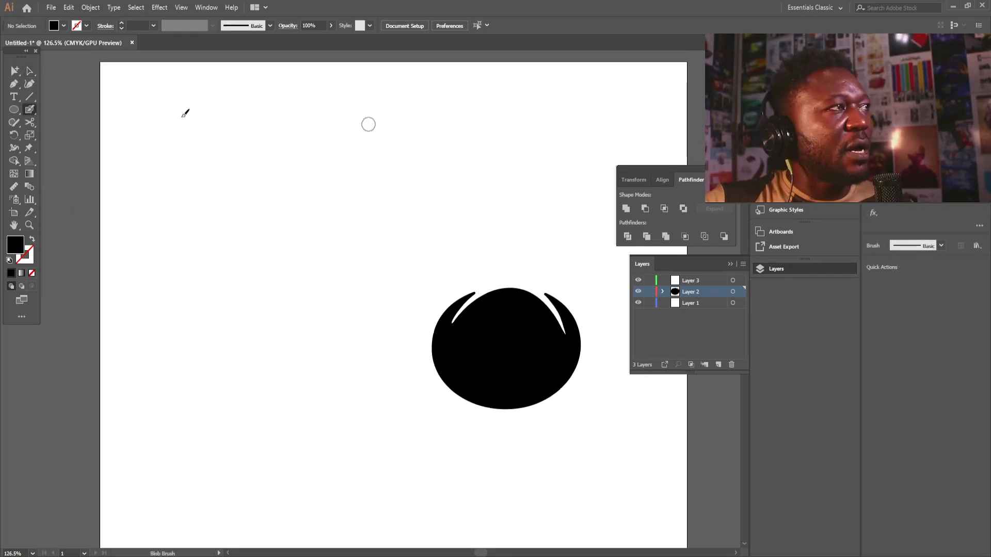
click(160, 7)
mouse_move(181, 7)
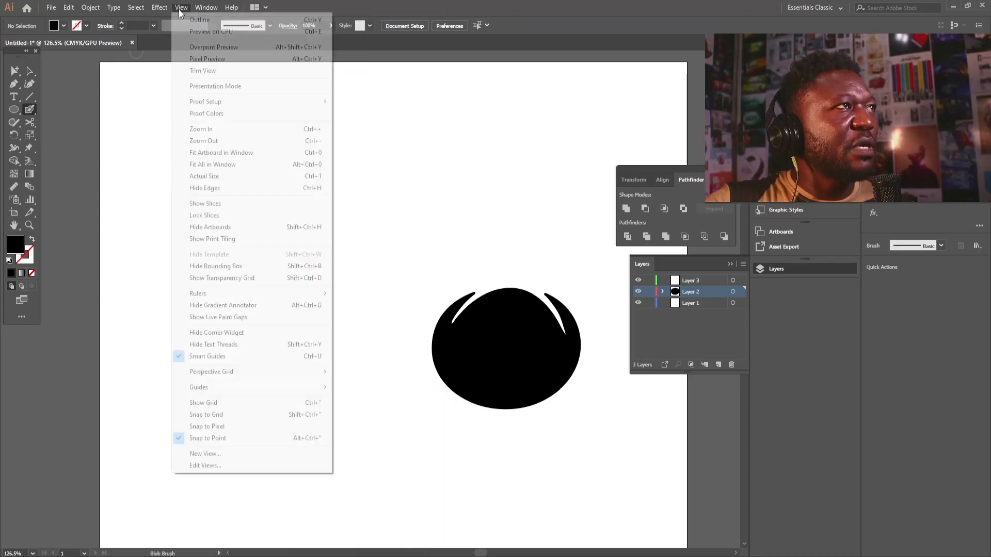
click(244, 404)
key(v)
mouse_move(485, 359)
mouse_down()
mouse_move(605, 485)
mouse_move(647, 467)
mouse_up()
scroll(328, 262, up, 2)
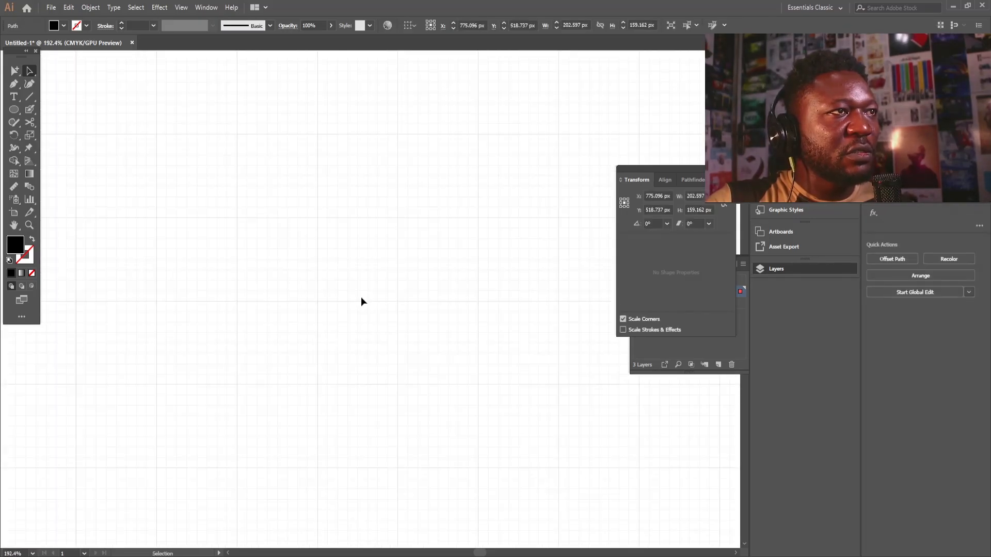
Draw a circle about 71 px in diameter on the empty grid area and turn on Snap to Grid.
click(14, 109)
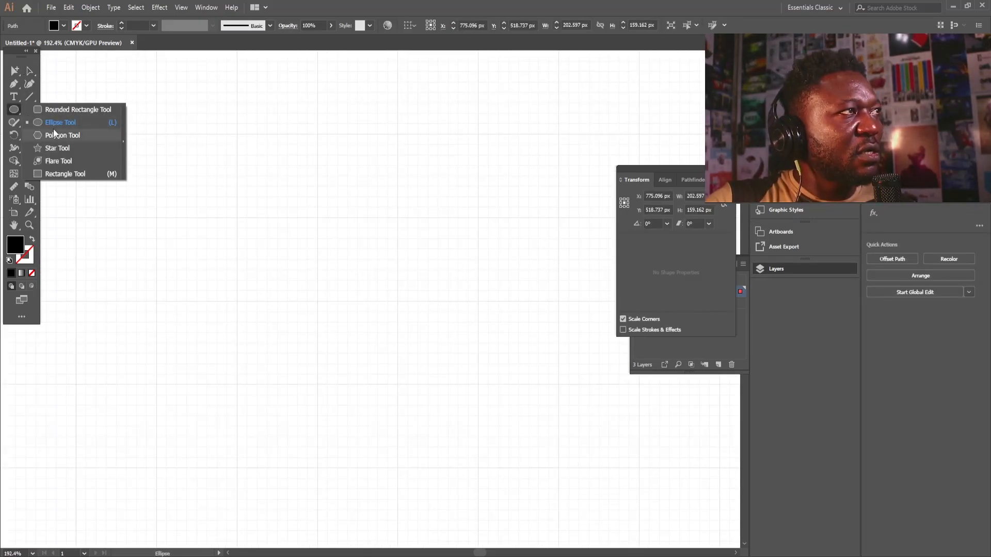
click(57, 127)
drag(320, 219, 394, 300)
click(181, 7)
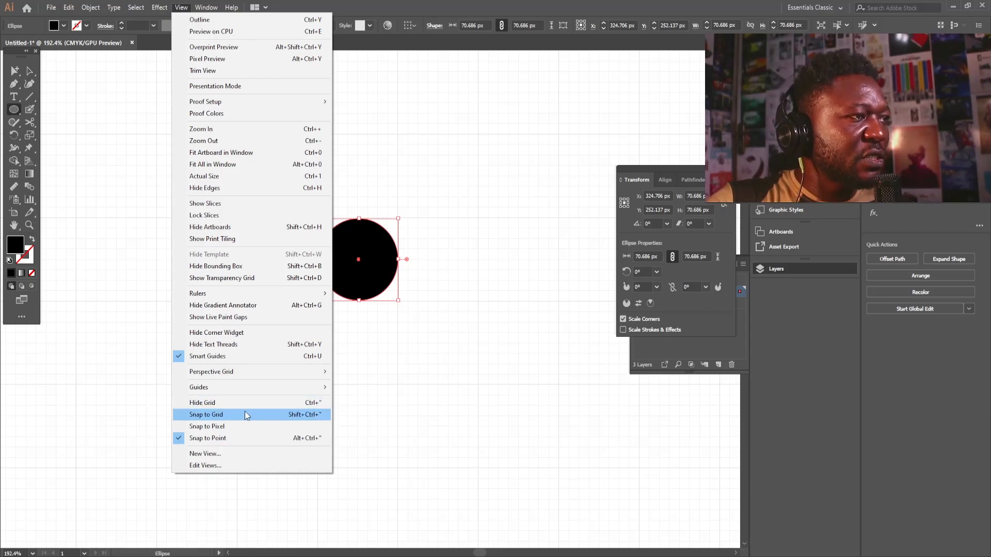
click(245, 413)
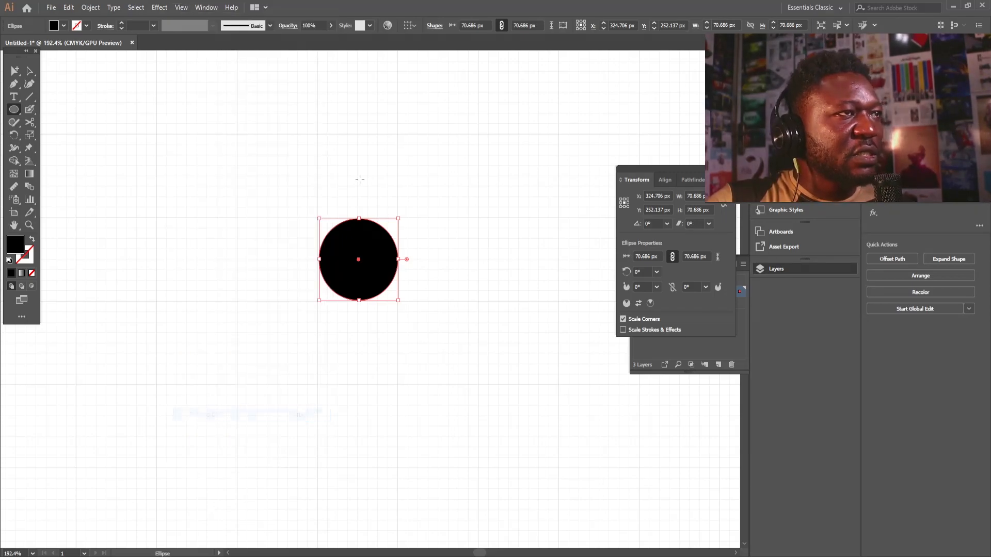
Give the circle a black outline with no fill and place an overlapping copy about 35 px straight below it.
click(32, 240)
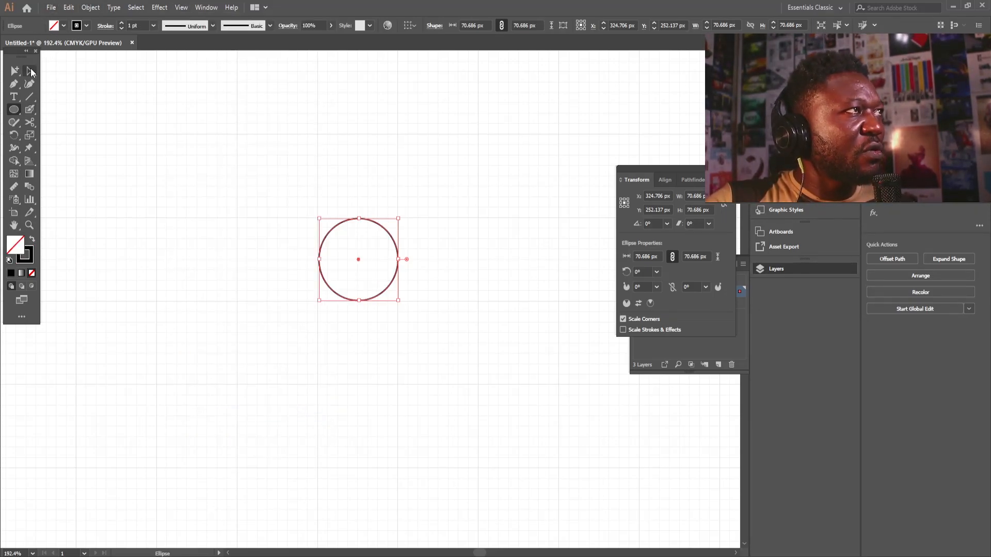
click(31, 72)
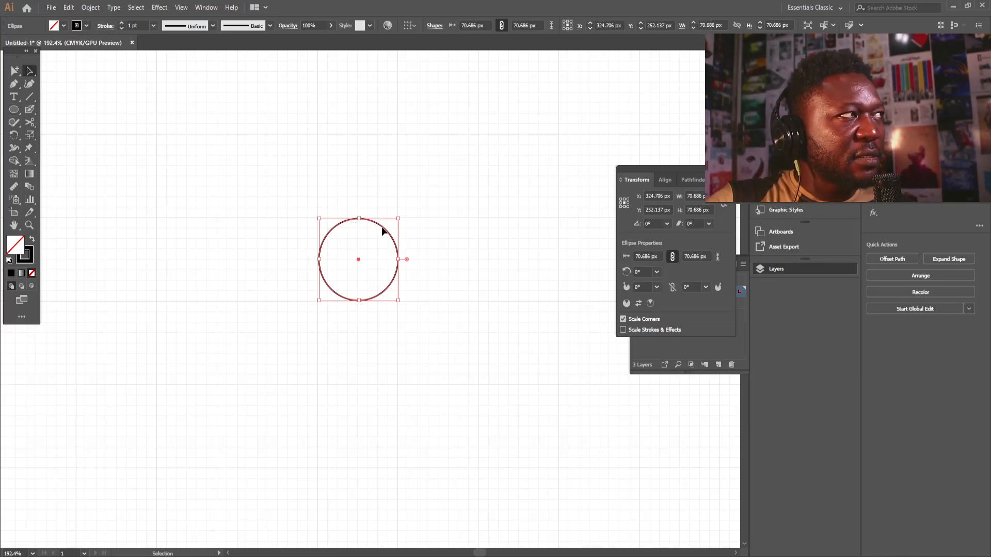
scroll(368, 232, up, 3)
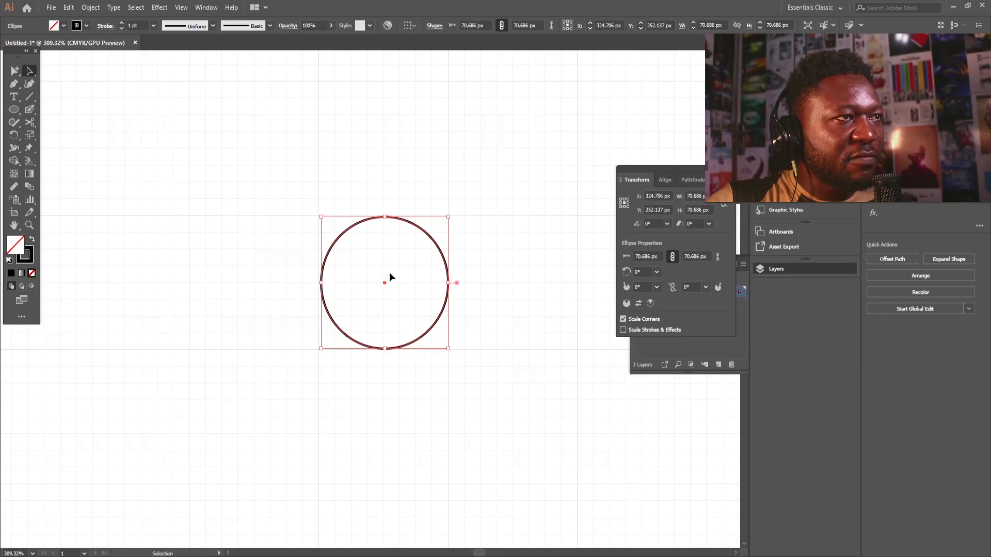
drag(396, 218, 394, 269)
Duplicate both overlapping circles about 36 px to the left and 62 px down.
shift+click(427, 228)
drag(428, 228, 375, 348)
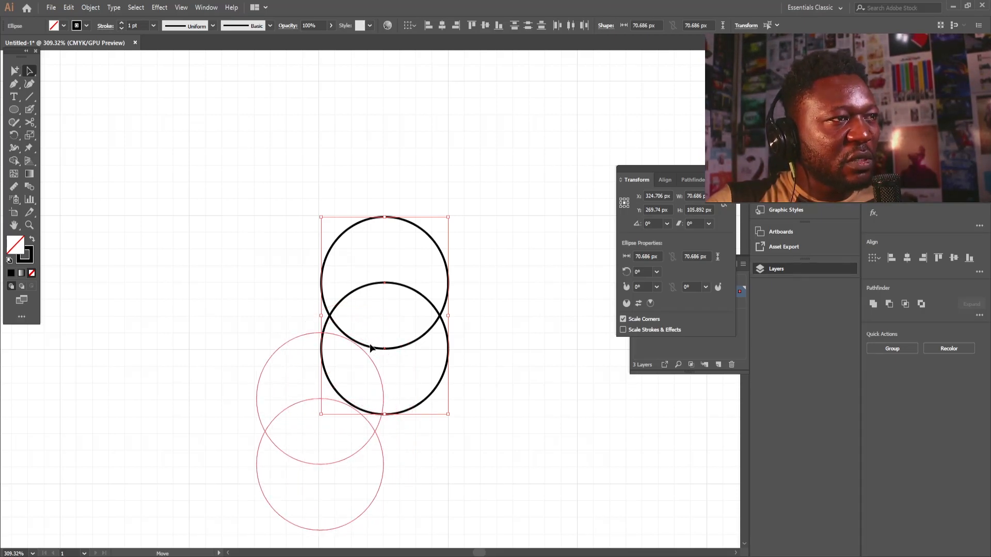
drag(372, 347, 372, 348)
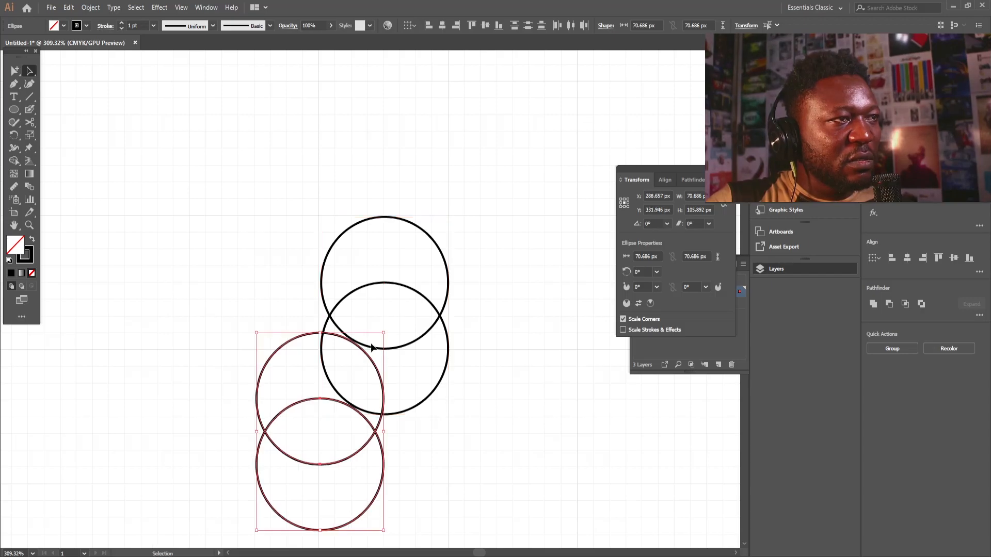
drag(307, 309, 469, 459)
drag(467, 405, 382, 339)
key(ctrl+z)
Turn off Snap to Grid and shift the lower-left circle pair about 1.5 px up so its outlines meet the upper pair's.
drag(420, 247, 196, 386)
drag(400, 301, 367, 301)
drag(441, 261, 400, 284)
click(181, 7)
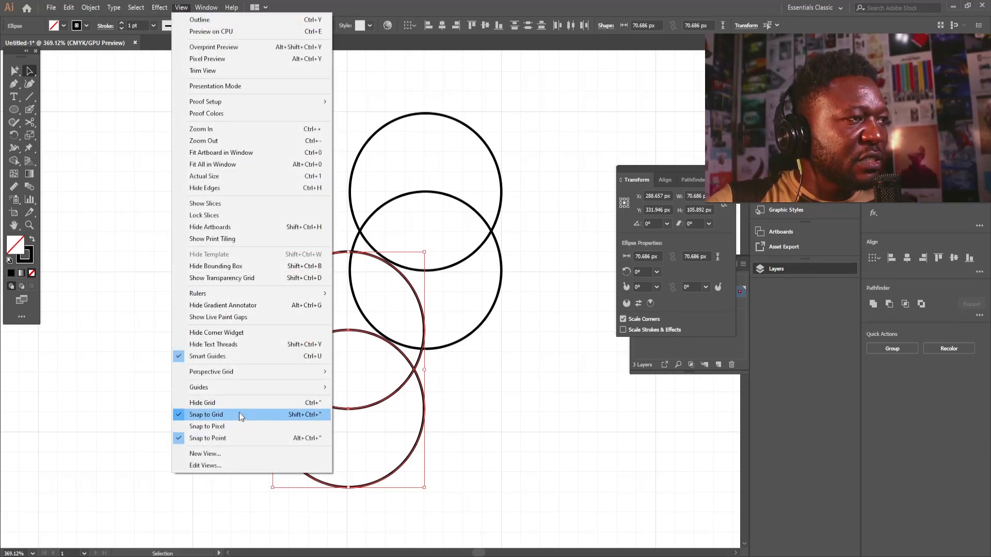
click(239, 414)
drag(414, 185, 522, 370)
mouse_move(366, 361)
mouse_down()
mouse_move(417, 408)
mouse_move(349, 336)
mouse_move(372, 377)
mouse_up()
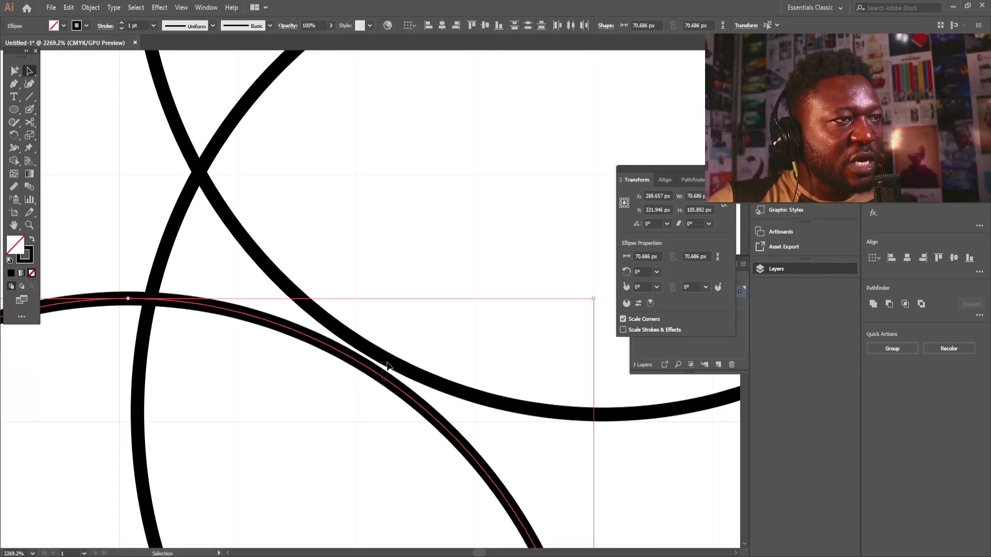
drag(405, 328, 413, 296)
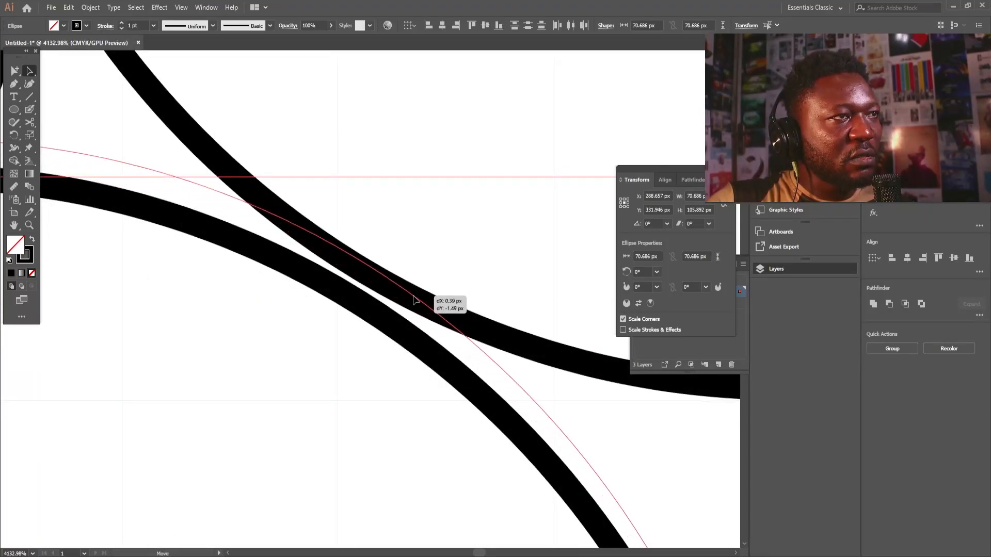
drag(436, 234, 232, 361)
drag(459, 308, 418, 327)
drag(485, 294, 406, 316)
drag(372, 217, 433, 260)
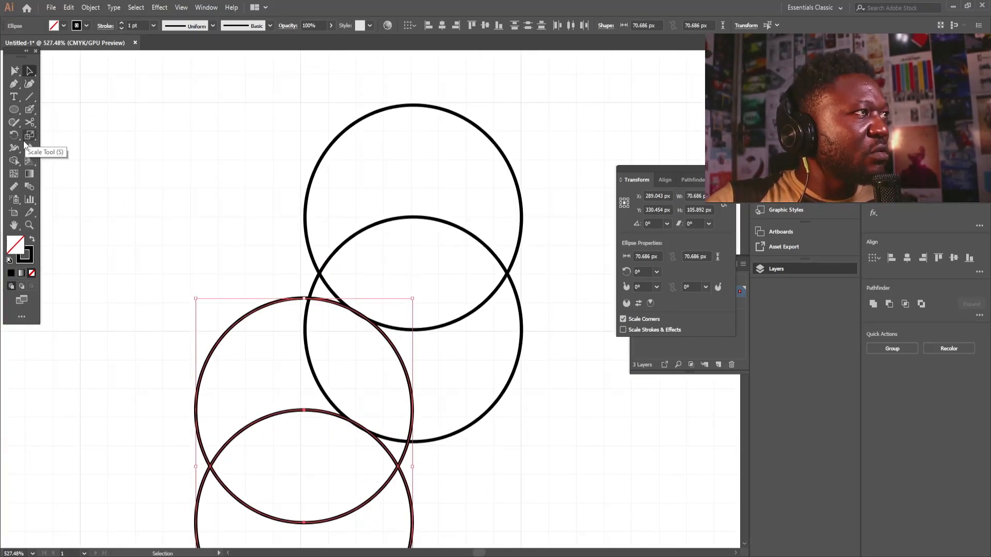
click(15, 149)
mouse_move(292, 224)
mouse_down()
mouse_move(323, 237)
mouse_move(291, 238)
mouse_up()
drag(333, 287, 313, 228)
mouse_move(350, 187)
mouse_down()
mouse_move(376, 190)
mouse_move(364, 189)
mouse_up()
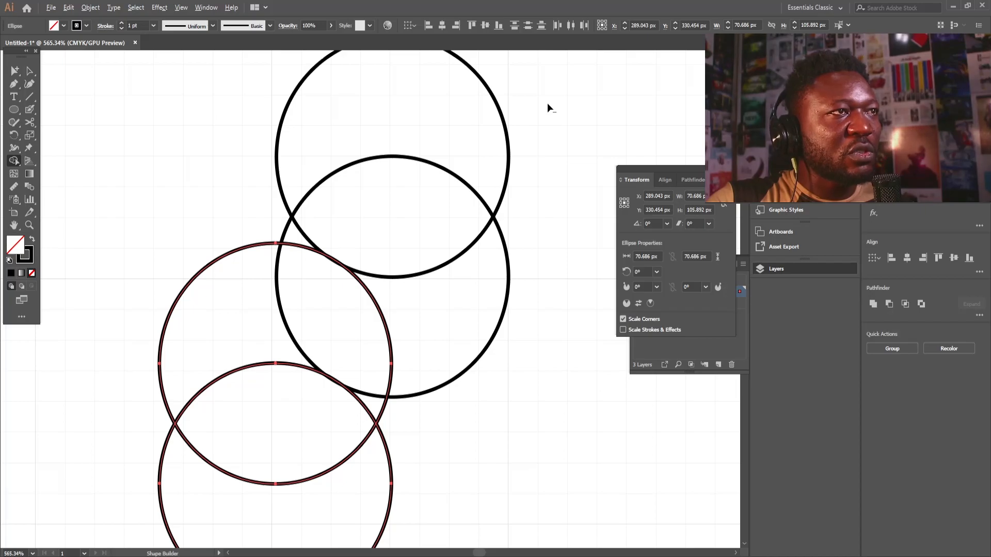
mouse_move(541, 110)
mouse_down()
mouse_move(513, 150)
mouse_move(445, 201)
mouse_up()
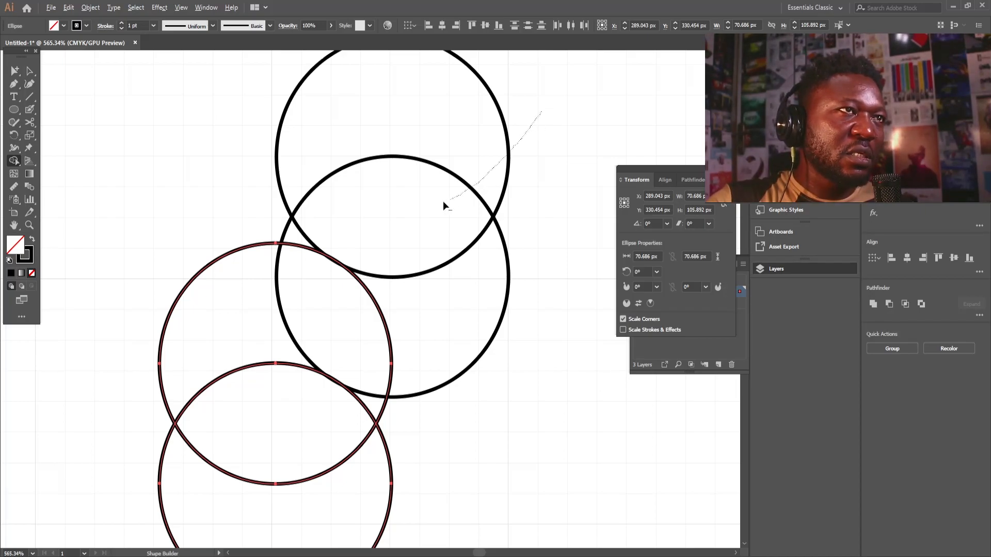
click(28, 71)
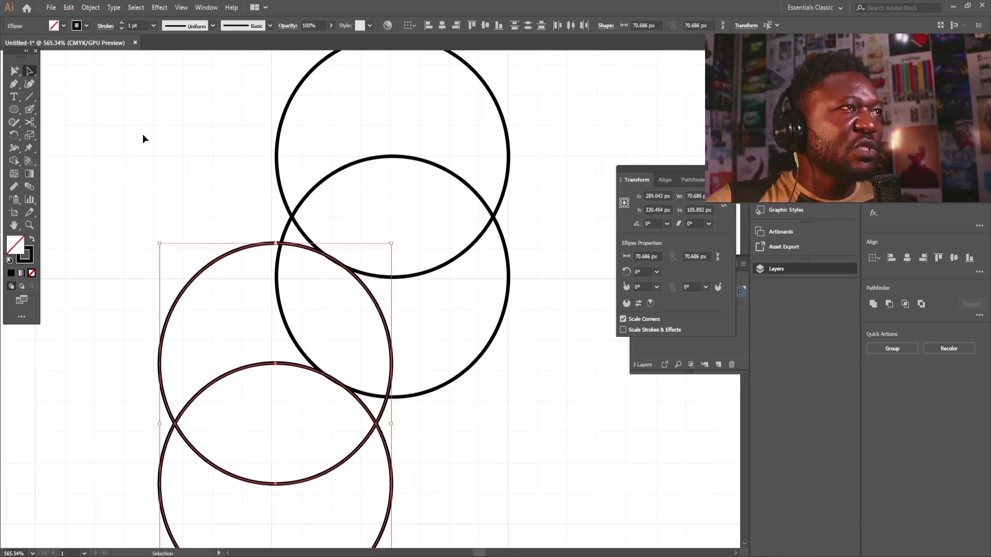
Select all four circles and remove the topmost circle's area and the small leftover sliver with Shape Builder.
key(ctrl+a)
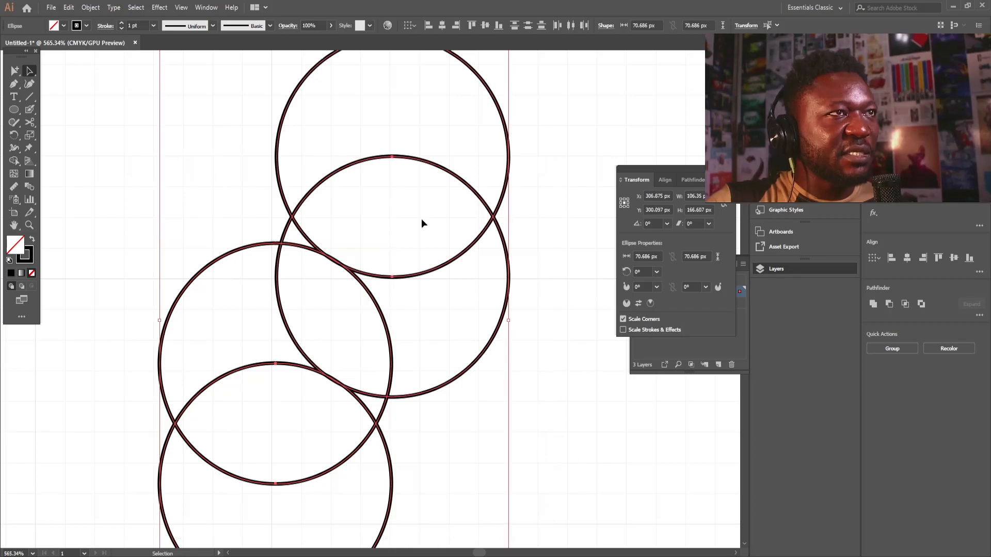
click(14, 159)
drag(557, 137, 432, 198)
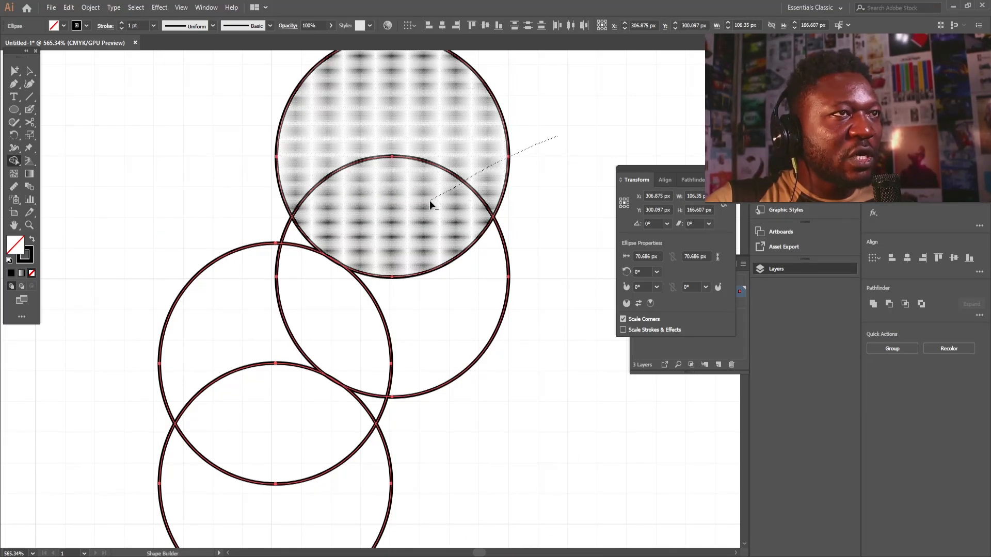
drag(282, 237, 202, 181)
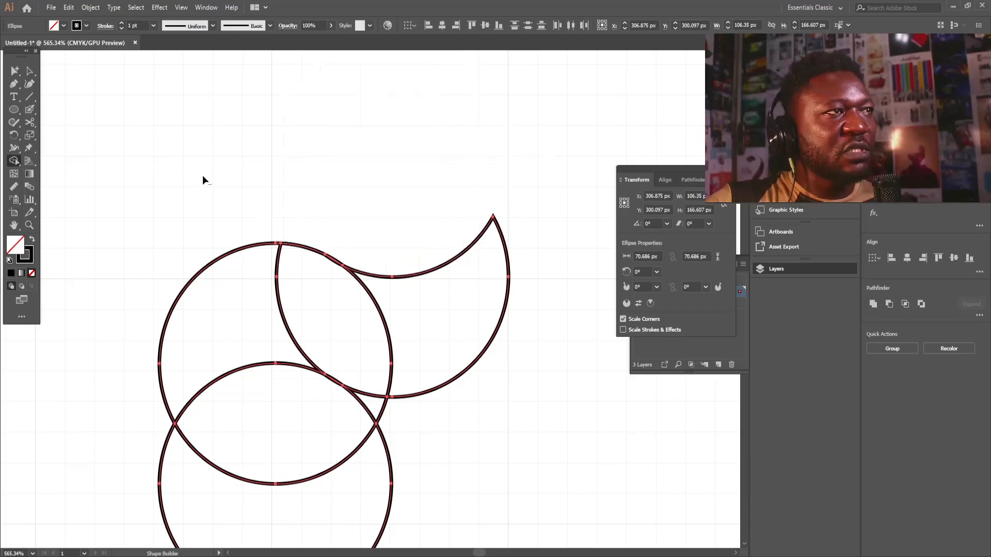
Remove the bottom circle's area and the small adjoining piece with Shape Builder, leaving the overlapping wave pieces.
drag(455, 328, 471, 204)
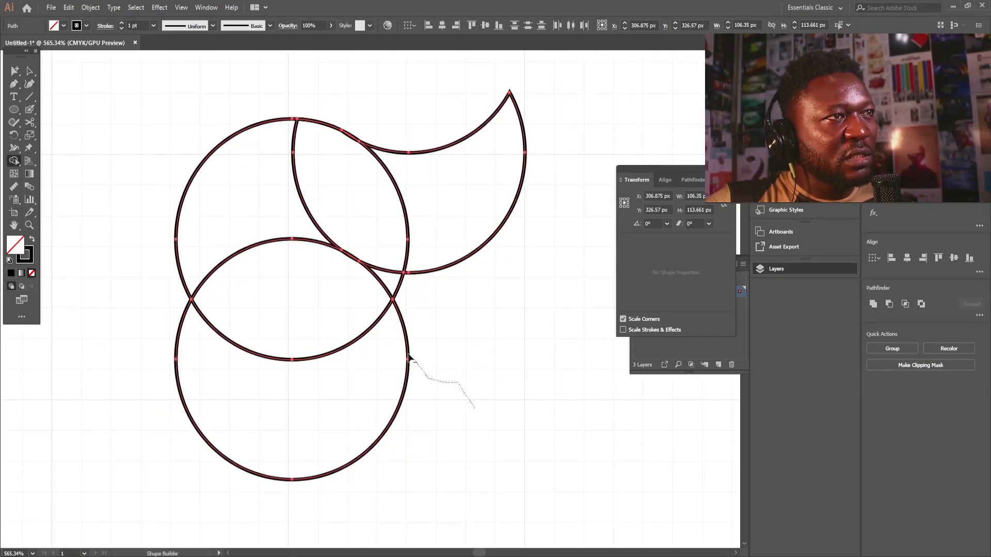
mouse_move(409, 356)
mouse_down()
mouse_move(398, 288)
mouse_move(306, 284)
mouse_up()
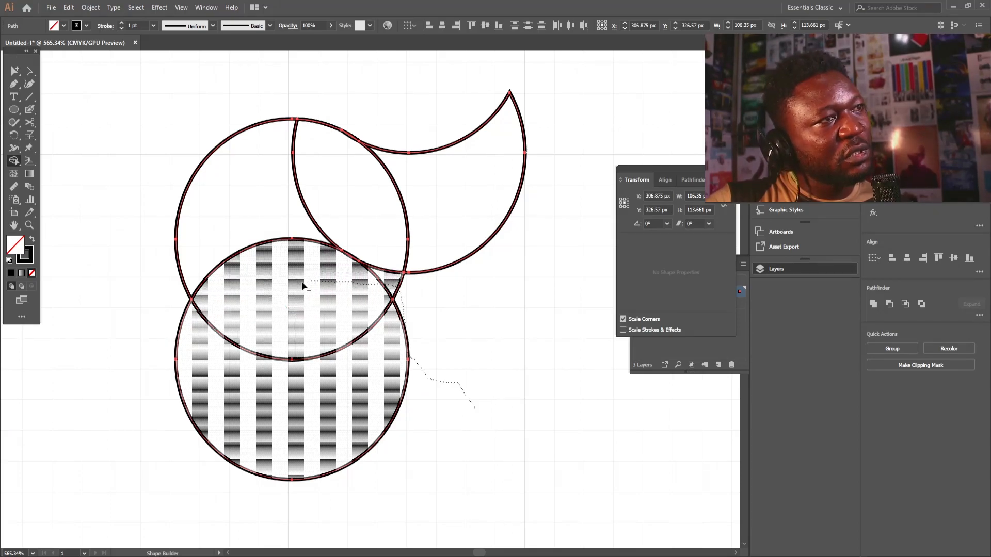
drag(240, 435, 299, 326)
Merge the remaining overlapping pieces into one closed wave shape with Shape Builder.
click(29, 72)
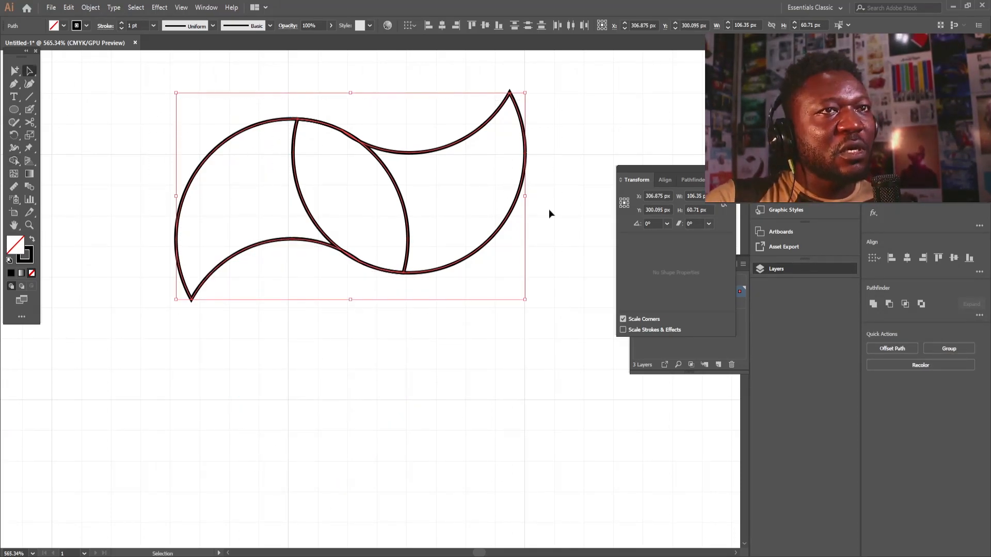
click(13, 162)
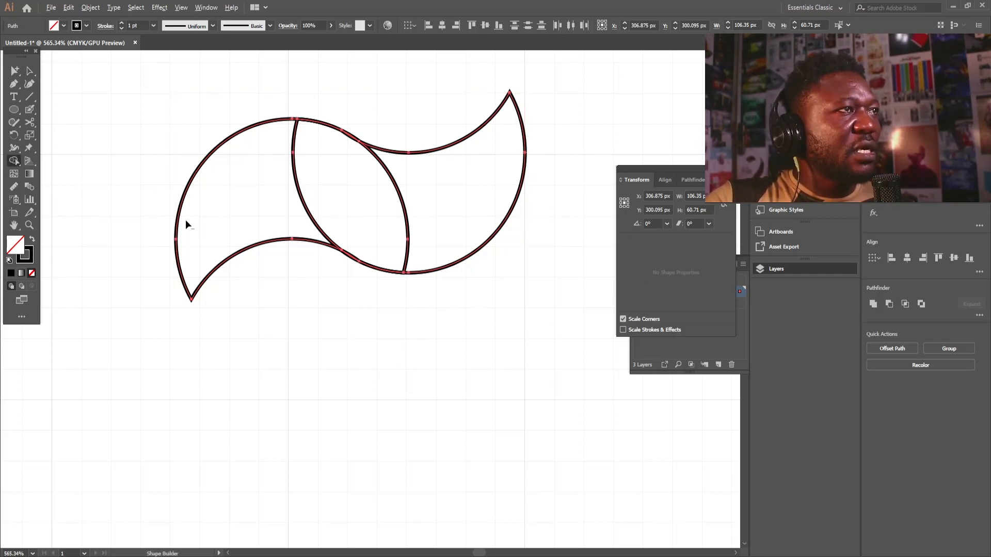
mouse_move(287, 184)
mouse_down()
mouse_move(337, 184)
mouse_move(417, 212)
mouse_move(503, 187)
mouse_up()
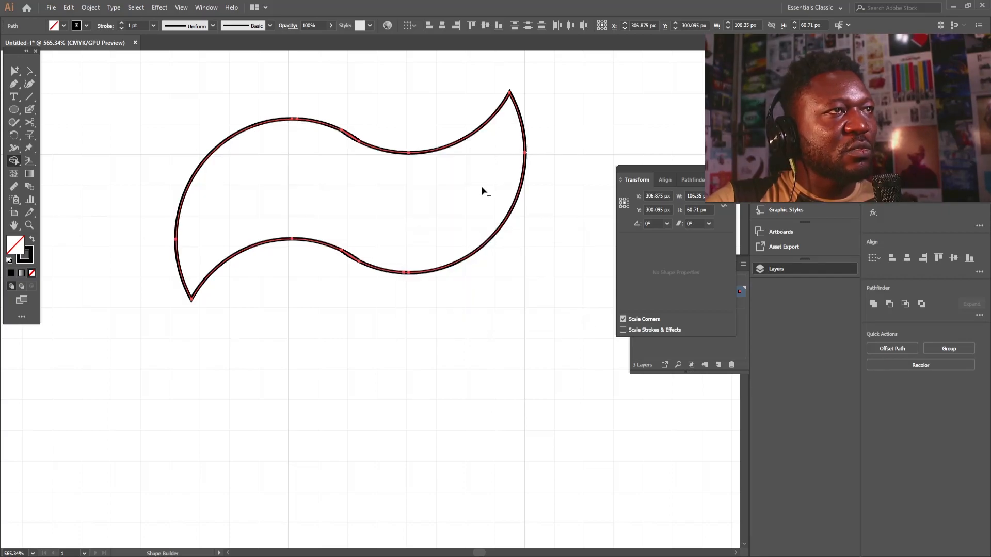
Move the merged wave shape about 45 px down and delete the leftover path fragments at its former place.
key(v)
click(411, 79)
drag(387, 150, 373, 268)
drag(308, 104, 392, 274)
drag(312, 93, 404, 259)
key(Delete)
drag(352, 287, 393, 328)
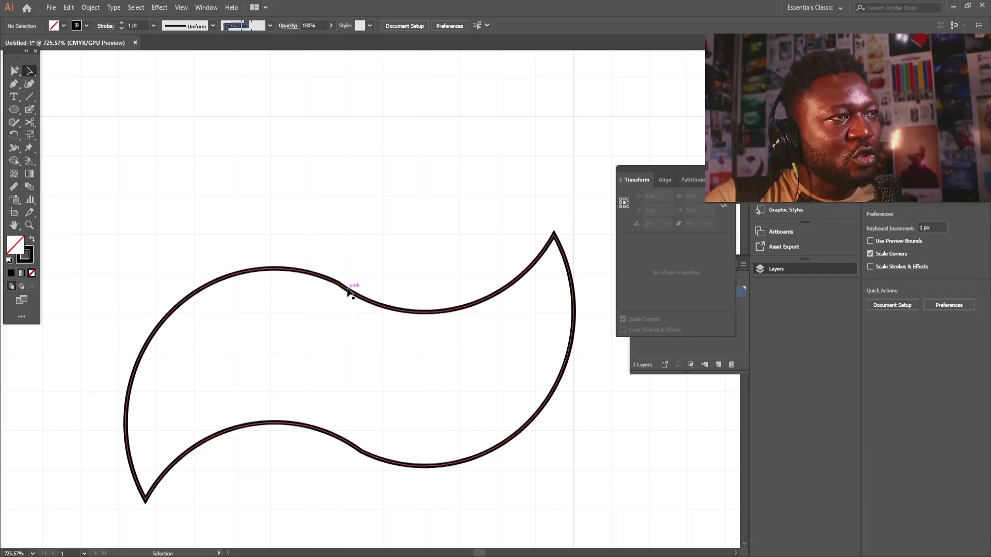
Convert the anchor point where the wave's two upper curves meet into a smooth point.
click(343, 289)
scroll(325, 278, up, 2)
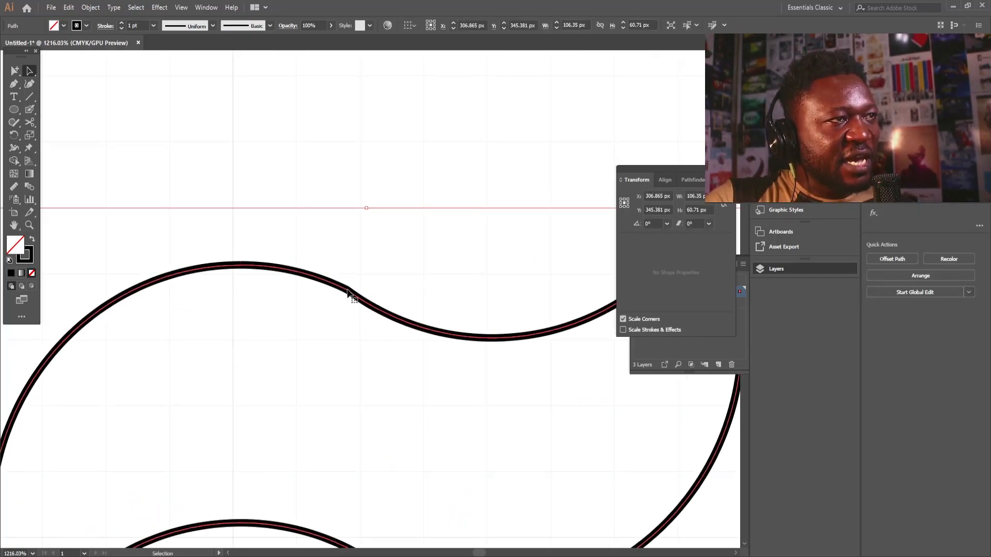
scroll(341, 289, down, 2)
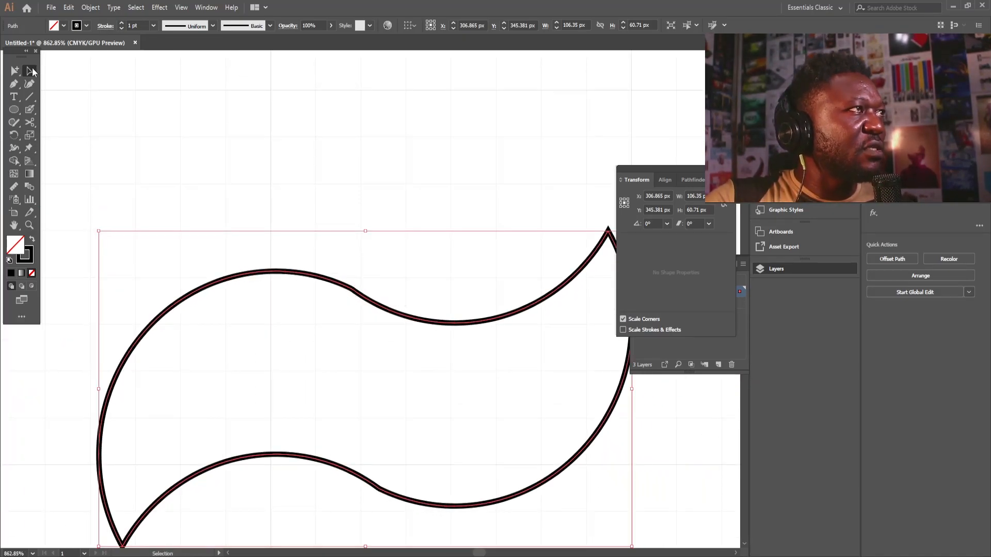
right_click(33, 71)
click(85, 98)
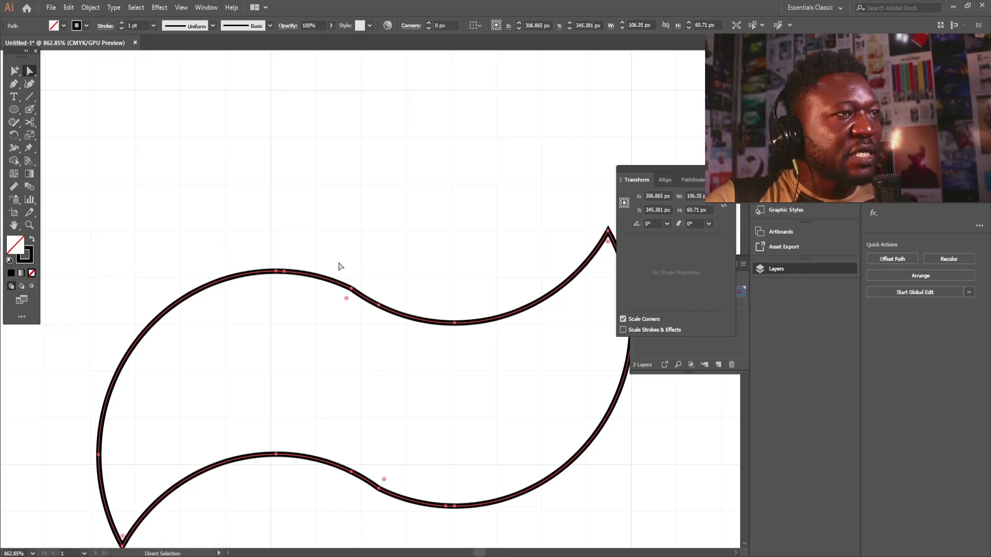
click(352, 290)
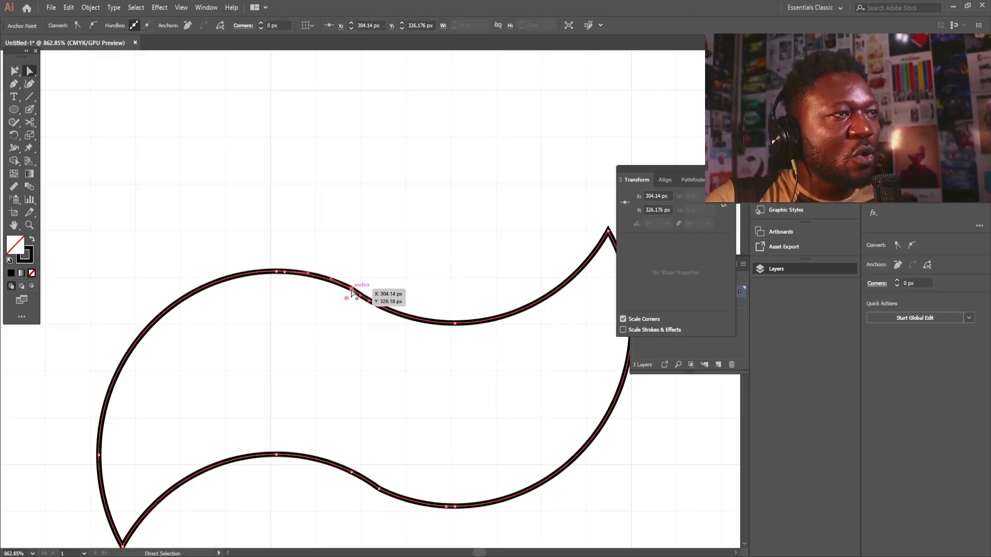
click(94, 25)
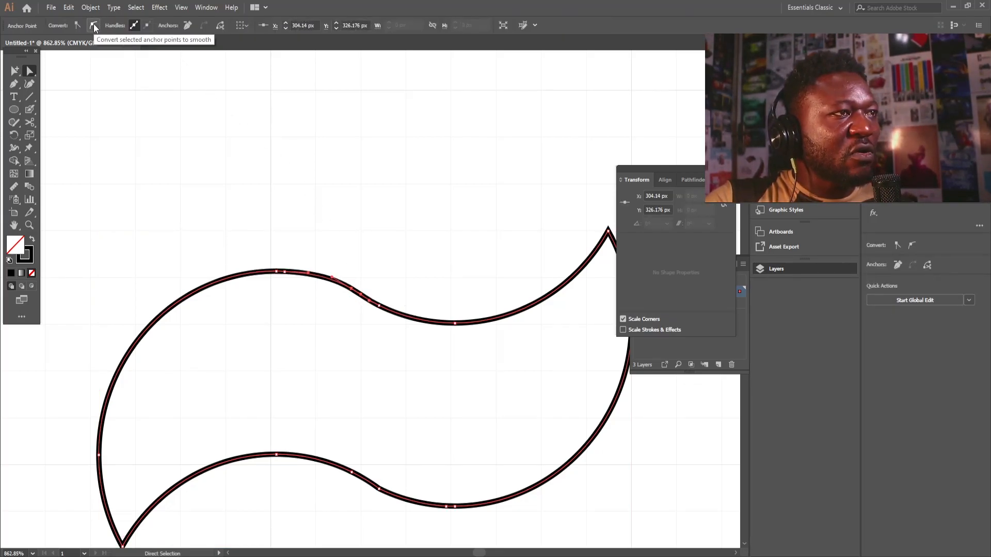
click(475, 244)
Smooth the anchor point at the junction of the wave's two lower curves.
scroll(400, 392, down, 3)
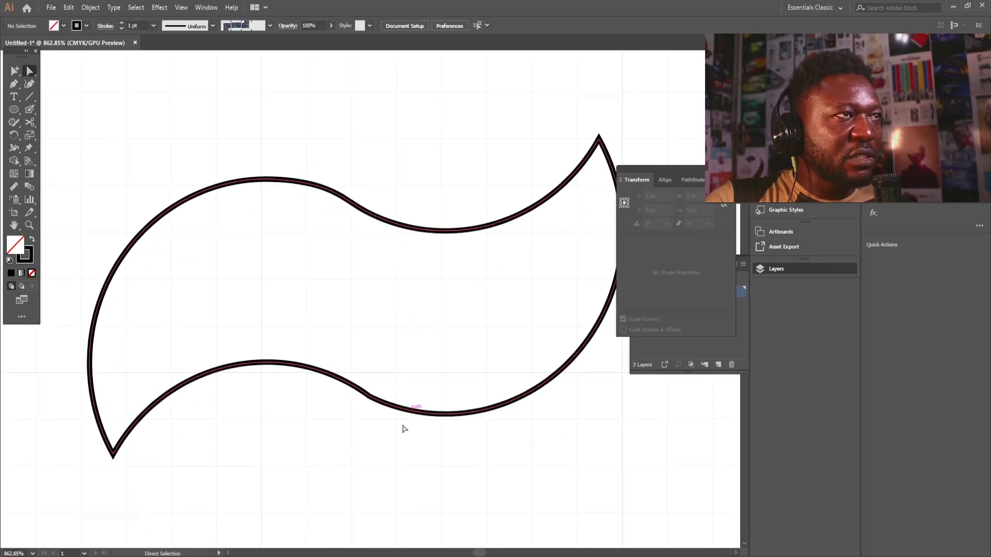
click(370, 397)
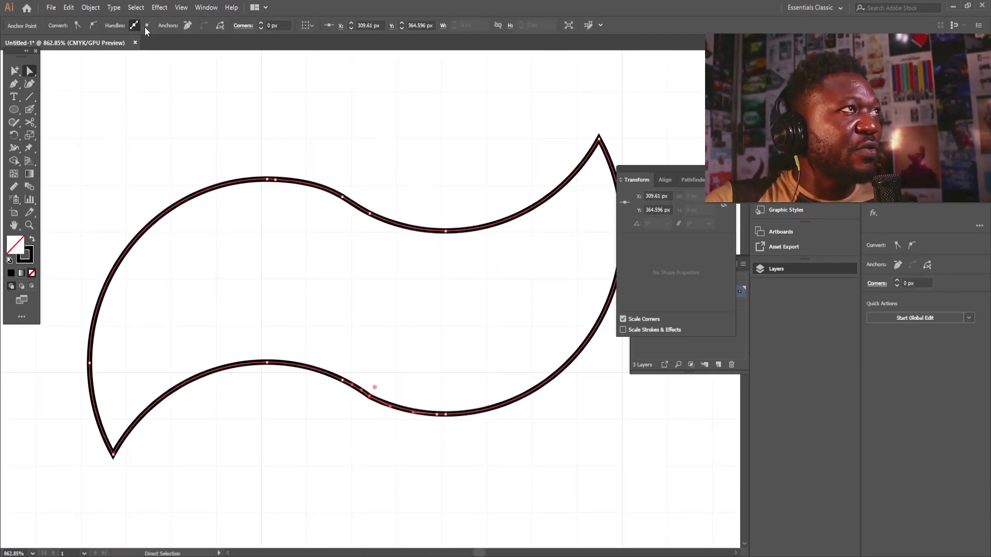
click(94, 25)
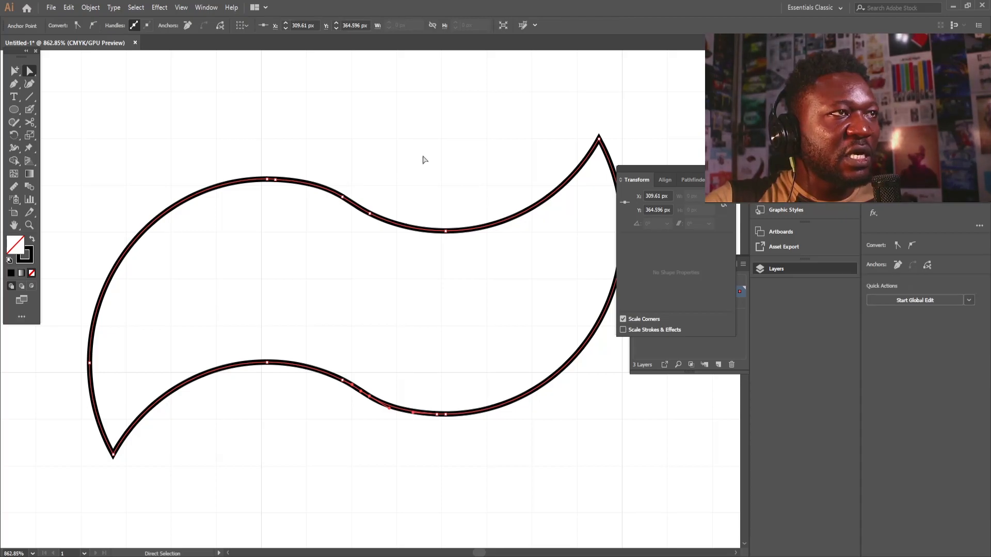
click(423, 159)
scroll(381, 242, down, 5)
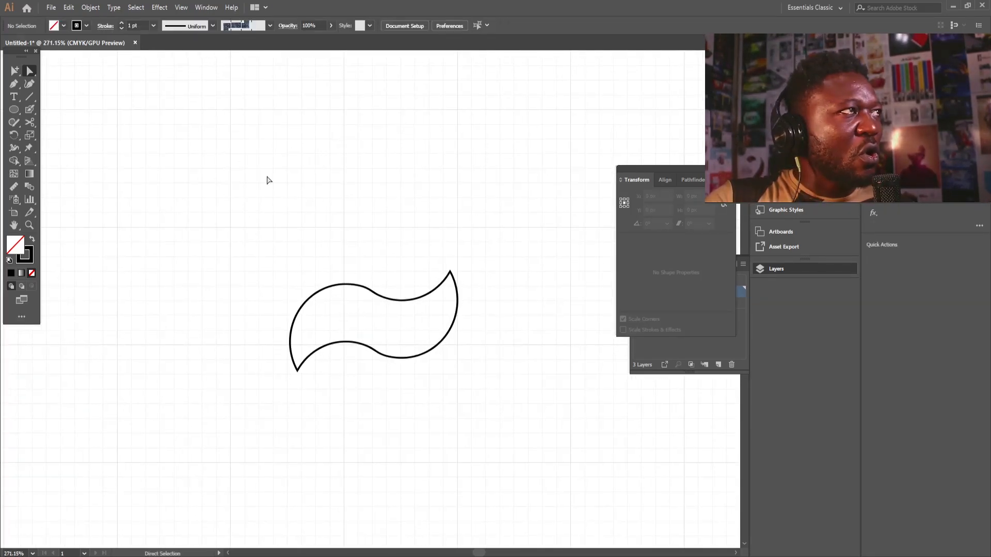
Stretch the wave shape horizontally to about 113 px wide.
click(29, 71)
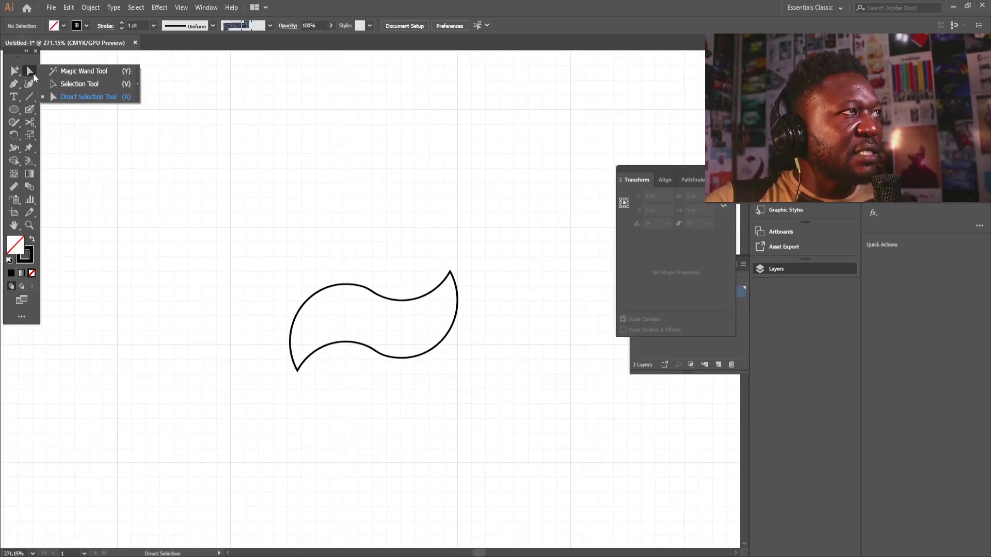
click(78, 84)
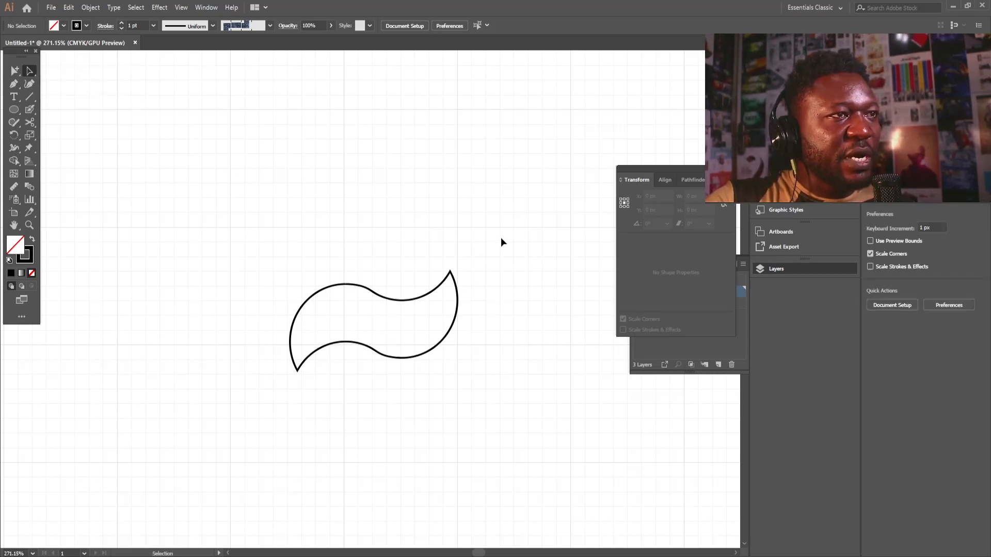
click(456, 317)
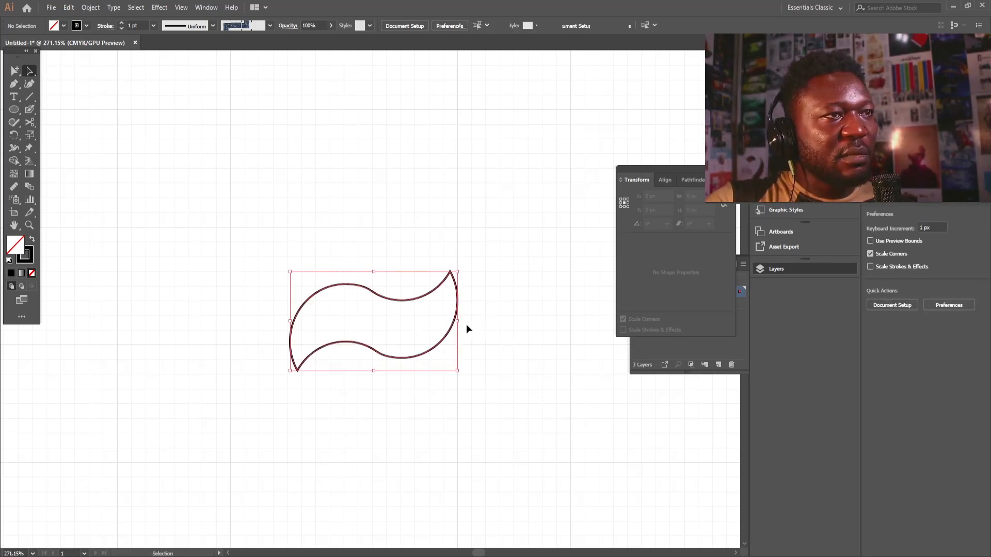
drag(458, 321, 469, 321)
Duplicate the wave above the original, scale the copy to about 85 × 46 px and move it down close to the original.
drag(420, 299, 414, 215)
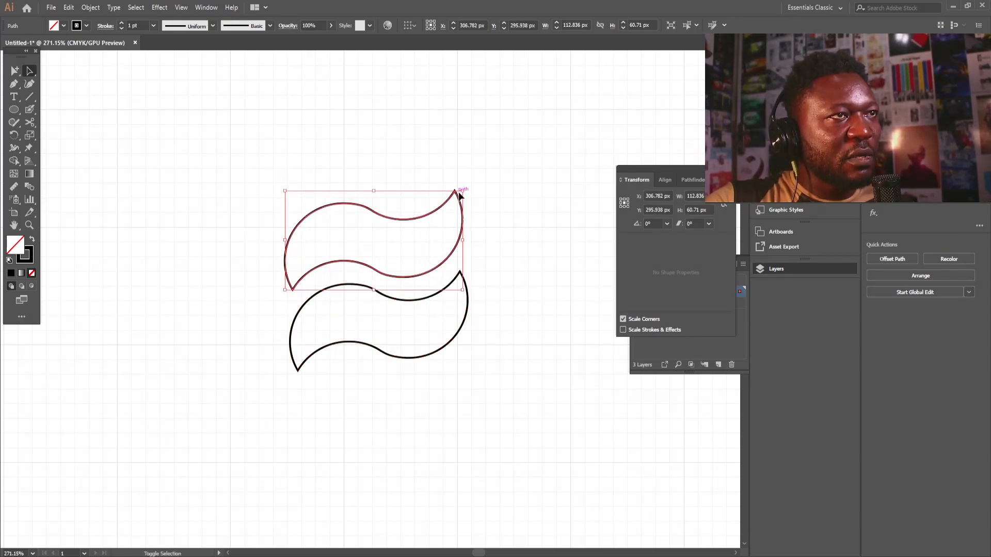
drag(462, 191, 441, 202)
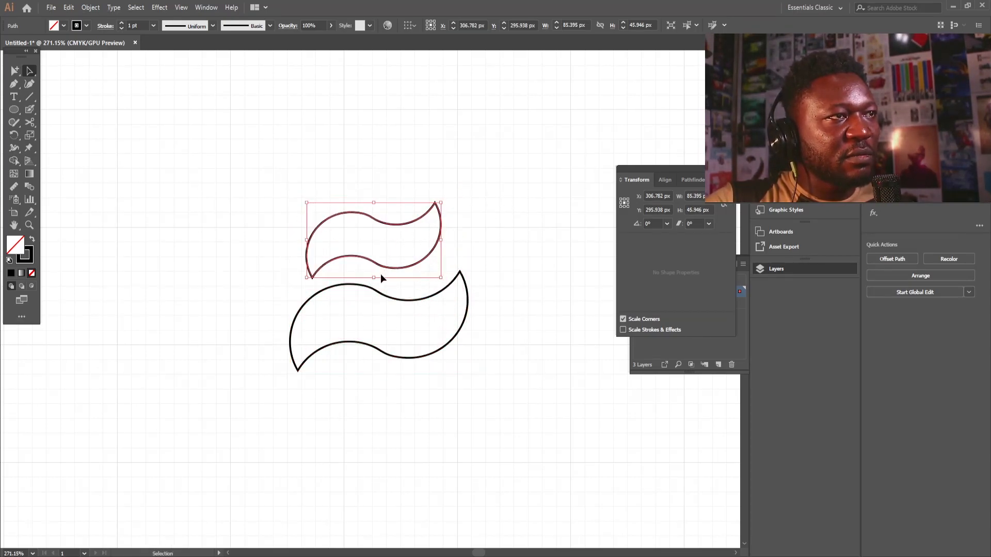
drag(380, 268, 380, 282)
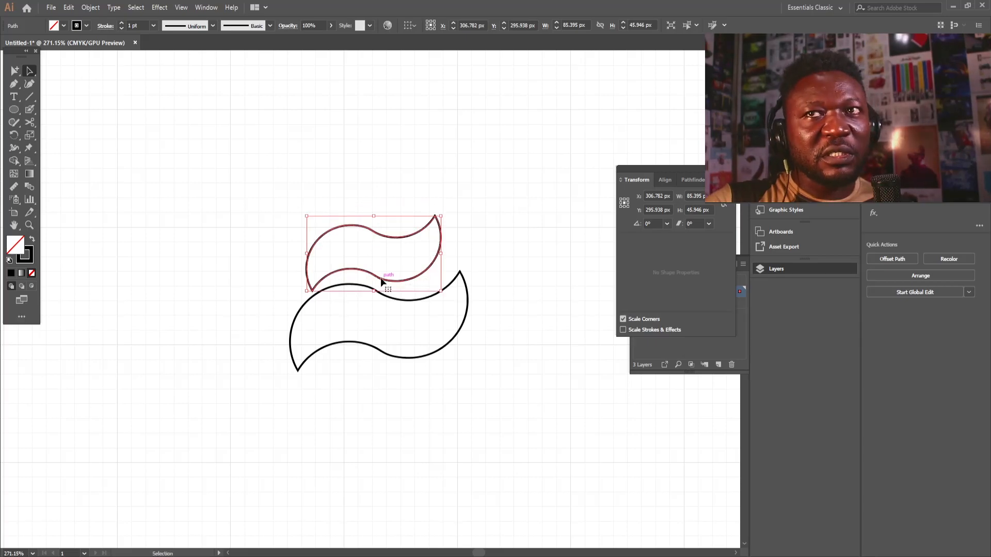
Switch to the Photoshop tomato document, paste the factory photo as a new layer and shift it down the canvas.
click(582, 461)
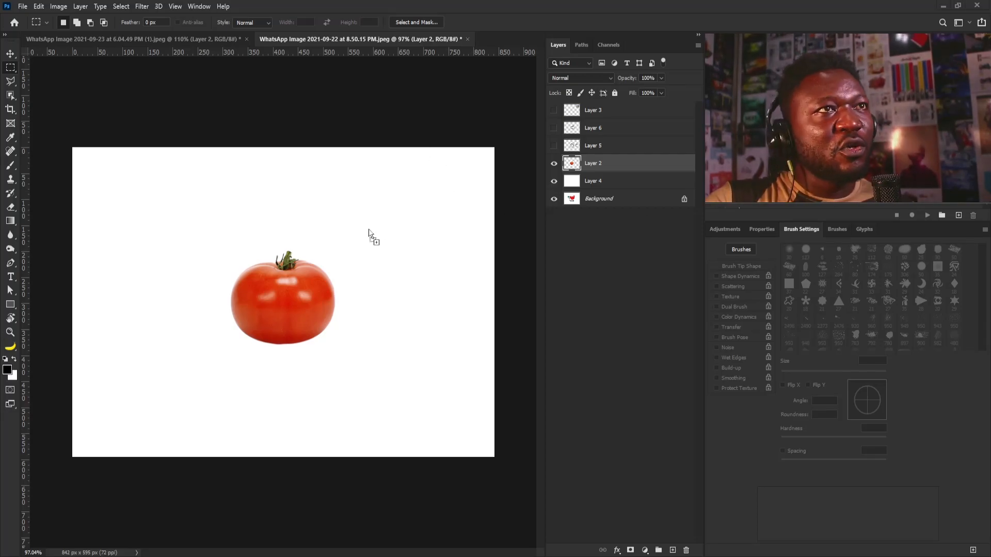
key(ctrl+v)
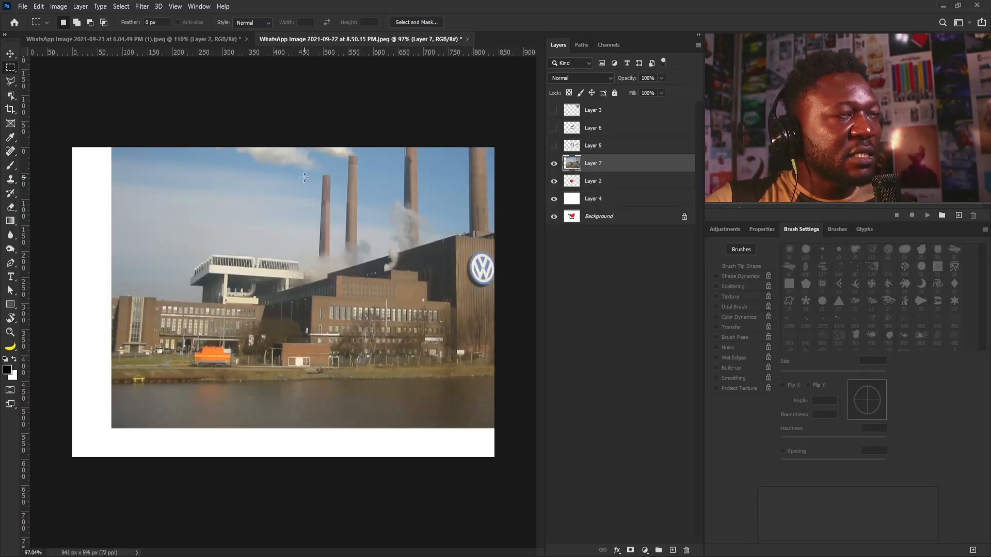
key(v)
drag(387, 170, 392, 289)
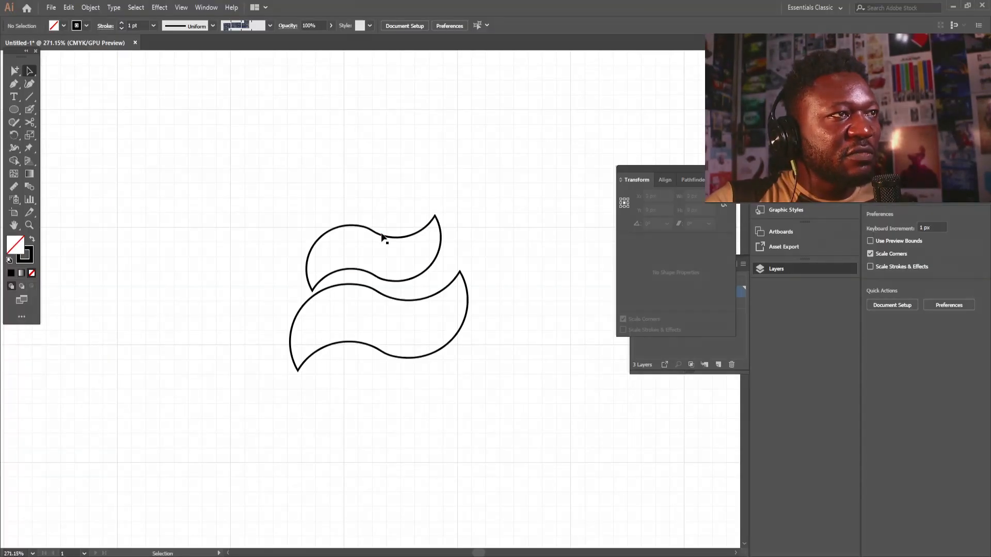
Back in Illustrator, fit the smaller wave closely along the larger one's upper curve and widen it to about 89 px.
drag(382, 236, 375, 241)
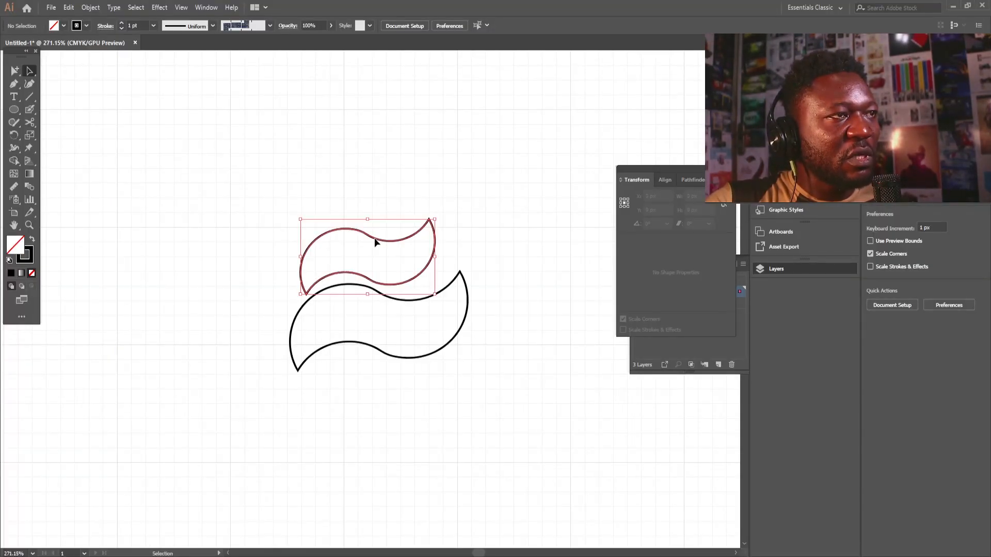
click(244, 166)
key(ctrl+space)
drag(314, 204, 454, 279)
click(406, 292)
drag(586, 317, 598, 318)
drag(455, 281, 449, 277)
scroll(480, 281, down, 5)
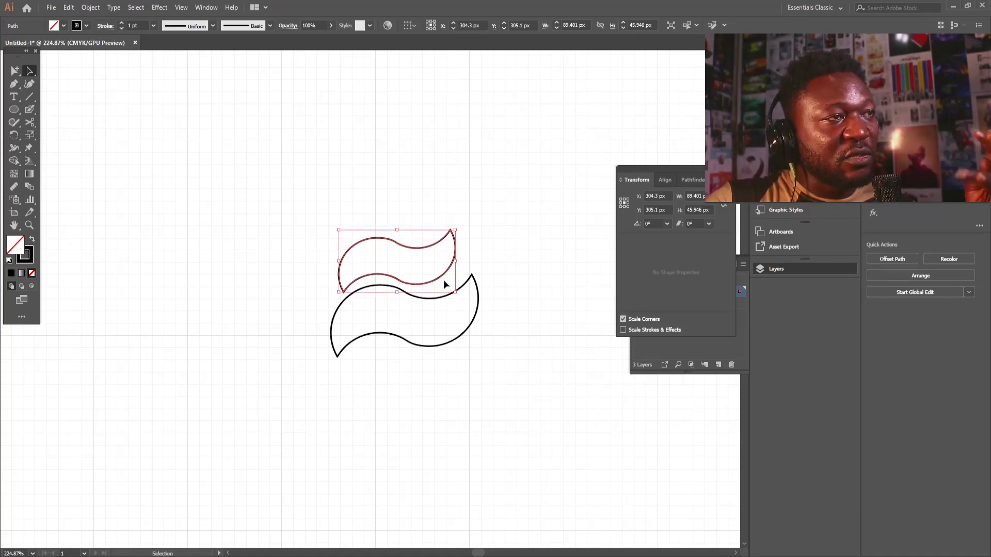
Select both waves and swap their fill and stroke to make them solid black without an outline.
drag(414, 200, 530, 413)
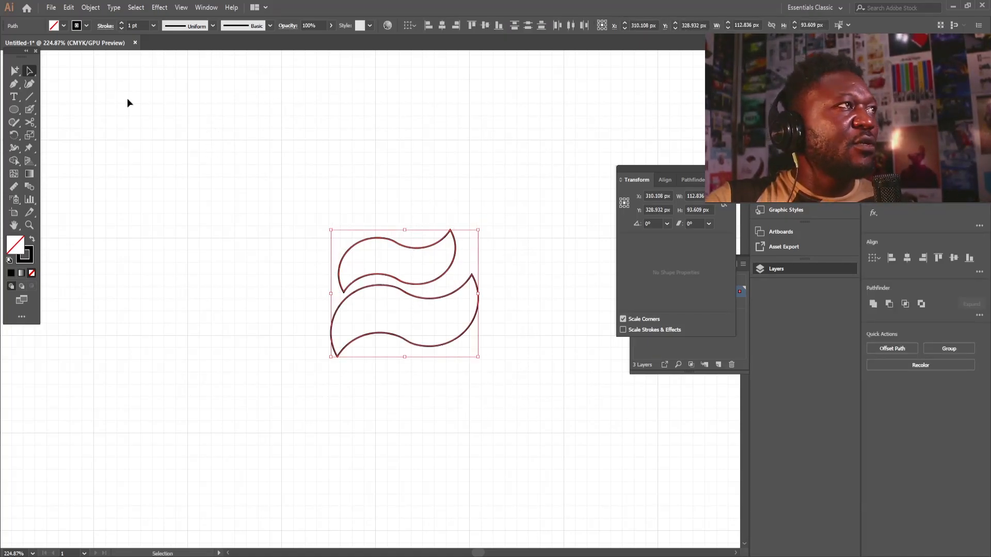
click(33, 240)
click(386, 177)
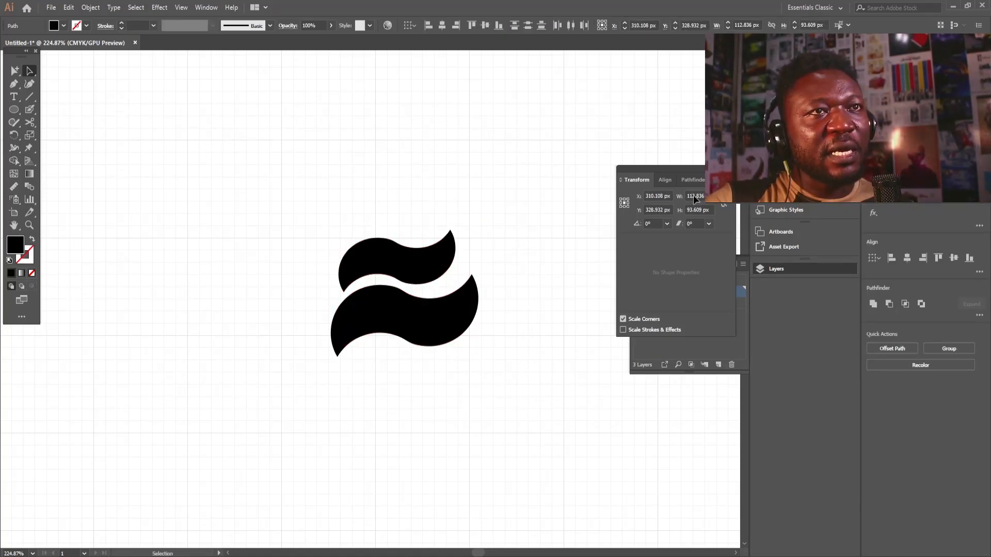
Hide the document grid to view the artwork on a plain white artboard.
click(182, 8)
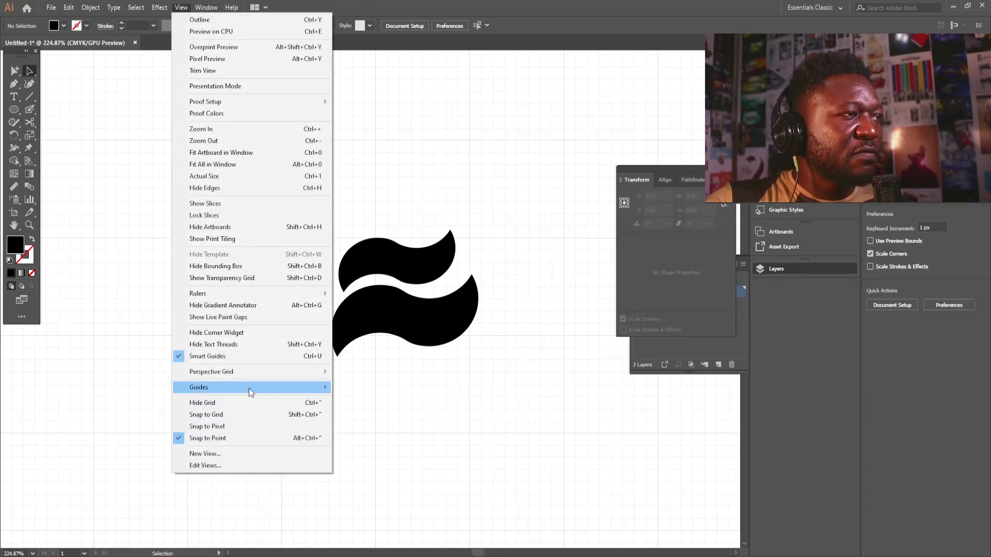
mouse_move(249, 389)
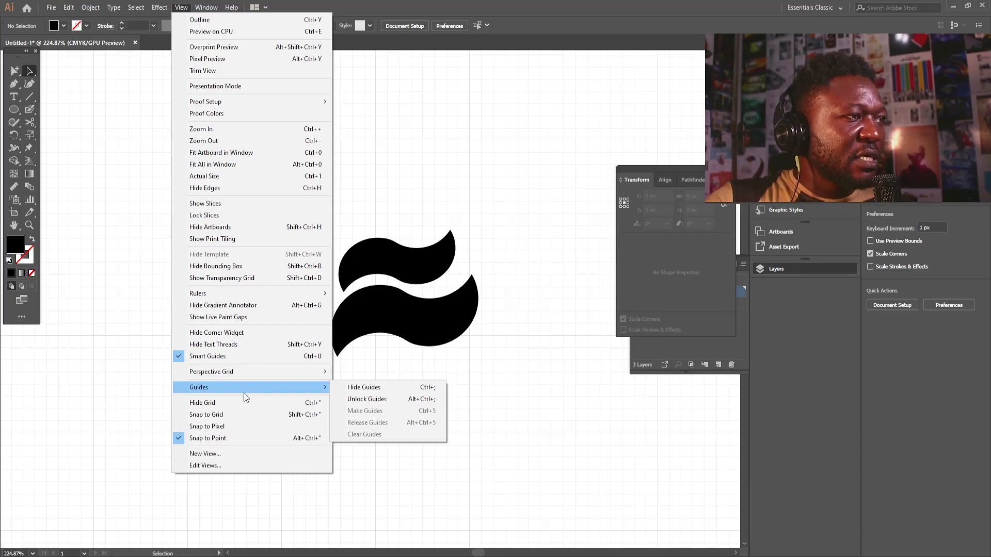
click(240, 401)
Move the black tomato directly beneath the waves and shift both waves slightly over its upper right side.
scroll(376, 285, down, 5)
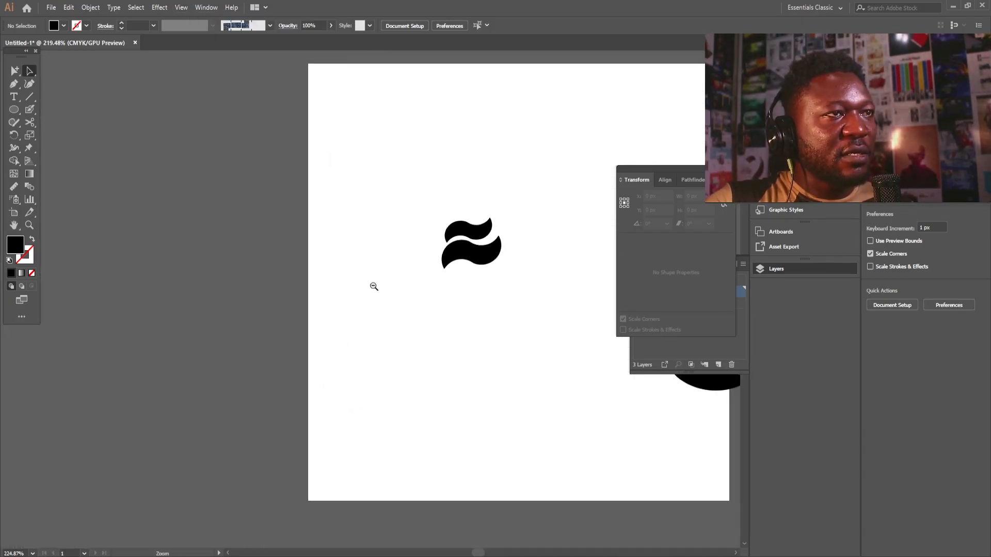
drag(446, 392, 255, 380)
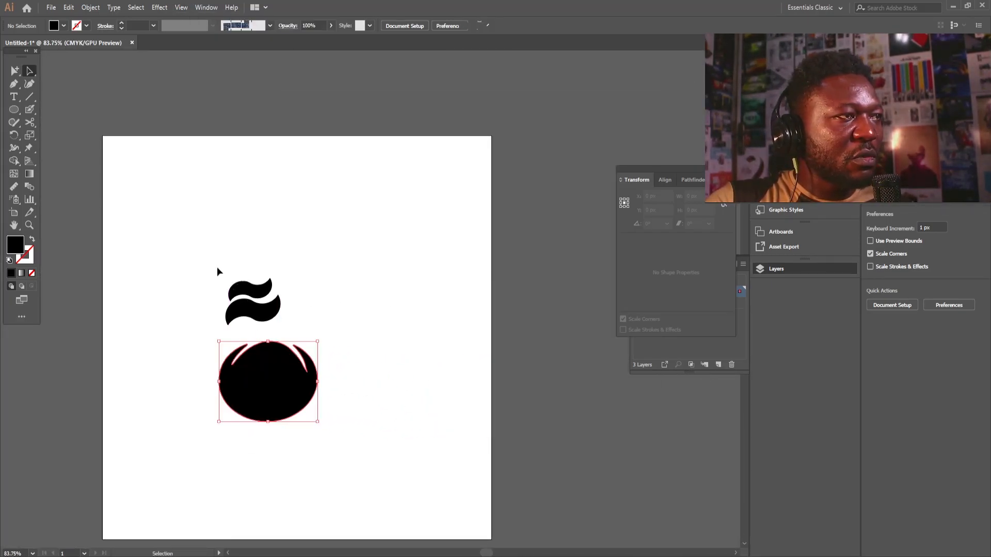
drag(272, 316, 304, 326)
Scale the pair of waves down proportionally to about 69 × 57 px above the tomato.
scroll(305, 326, up, 4)
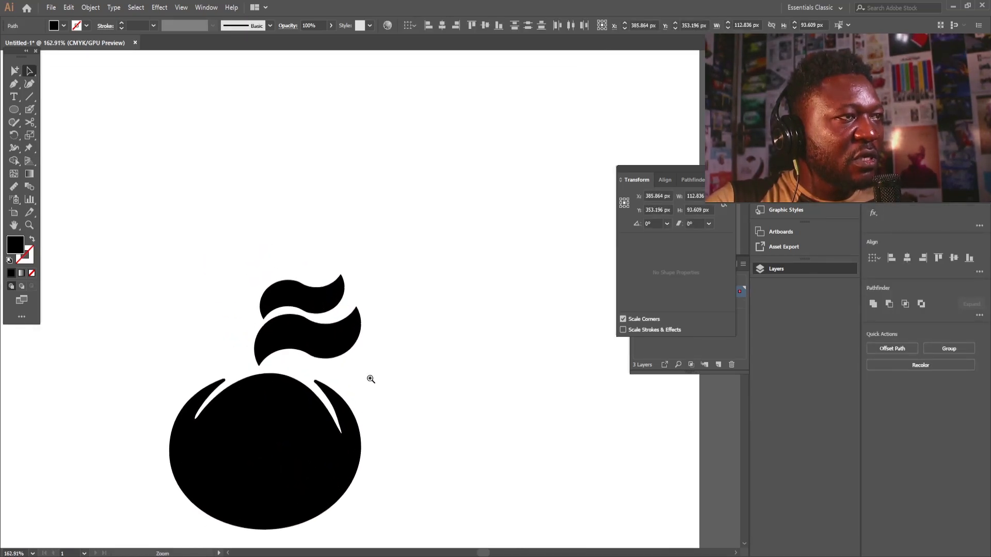
drag(362, 274, 319, 310)
right_click(312, 343)
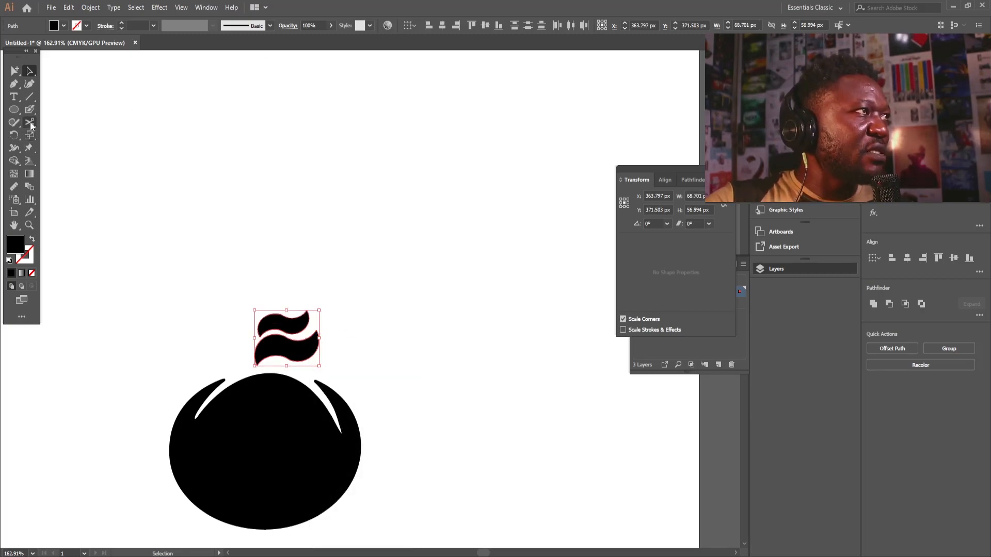
Shear the two waves to slant upward, about 72 × 77 px overall, and position them just above the tomato's top.
drag(33, 137, 71, 148)
scroll(366, 356, up, 3)
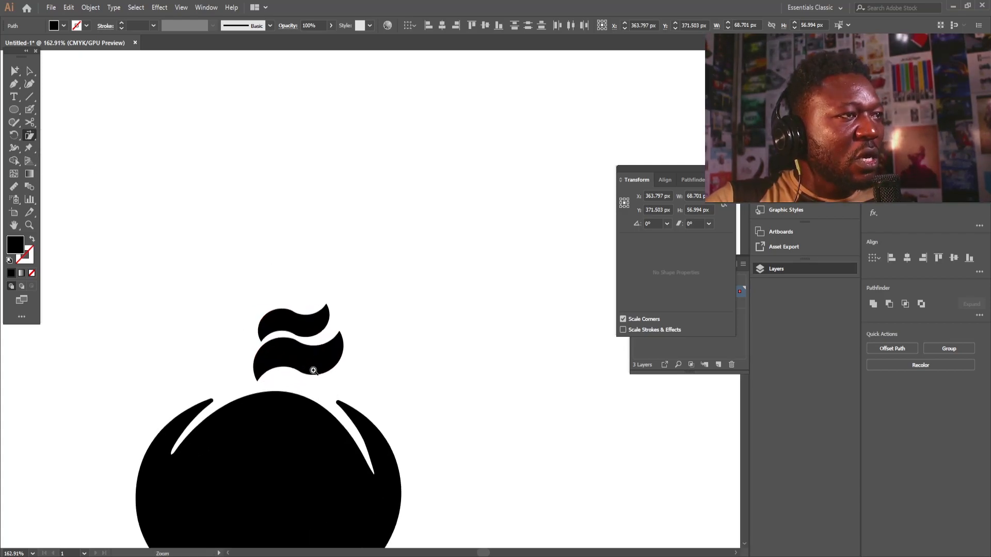
drag(349, 348, 311, 334)
click(31, 73)
drag(362, 283, 366, 279)
drag(273, 418, 398, 284)
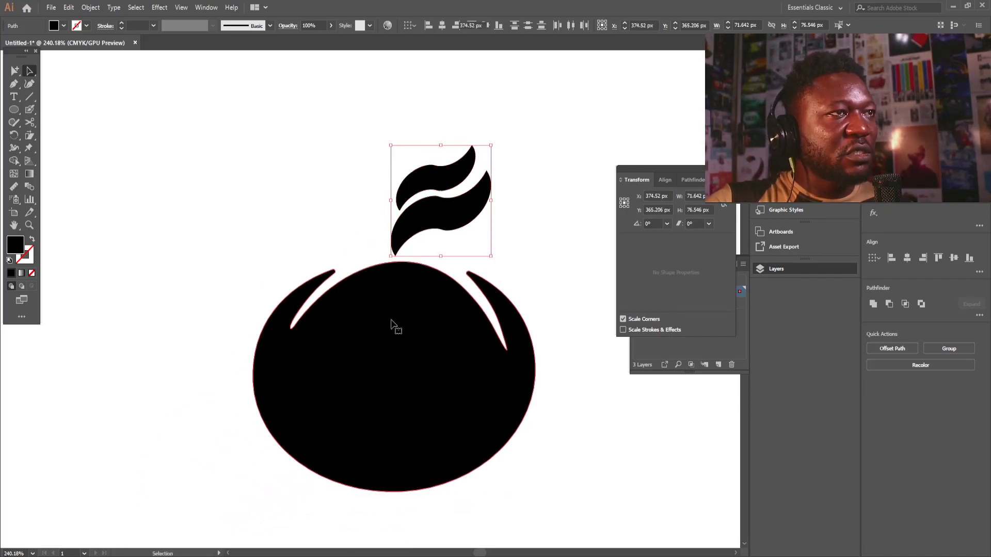
Fill the tomato shape with the dark red swatch.
click(387, 336)
click(62, 26)
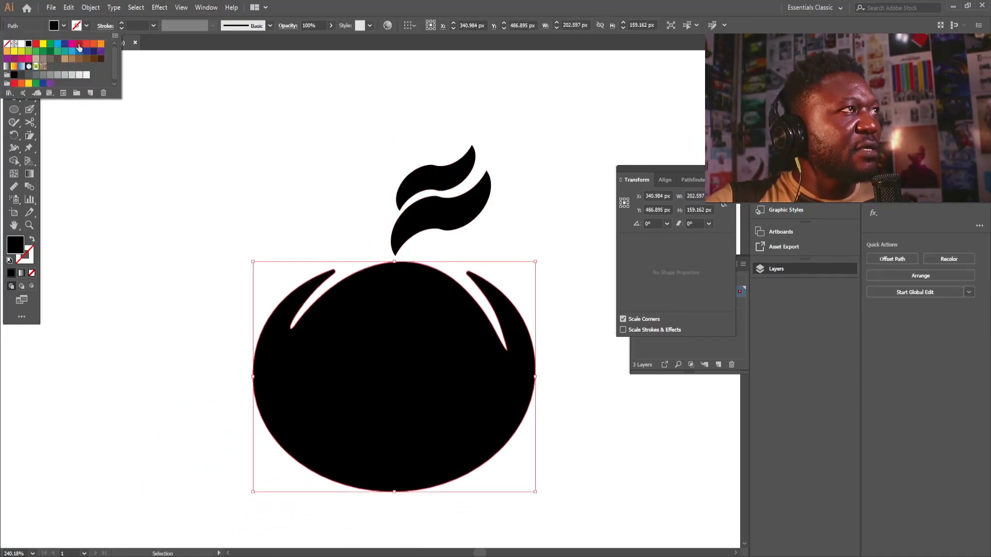
click(77, 45)
click(291, 128)
Fill both waves above the tomato with the green swatch and fit the artboard in view.
click(423, 125)
drag(423, 125, 491, 212)
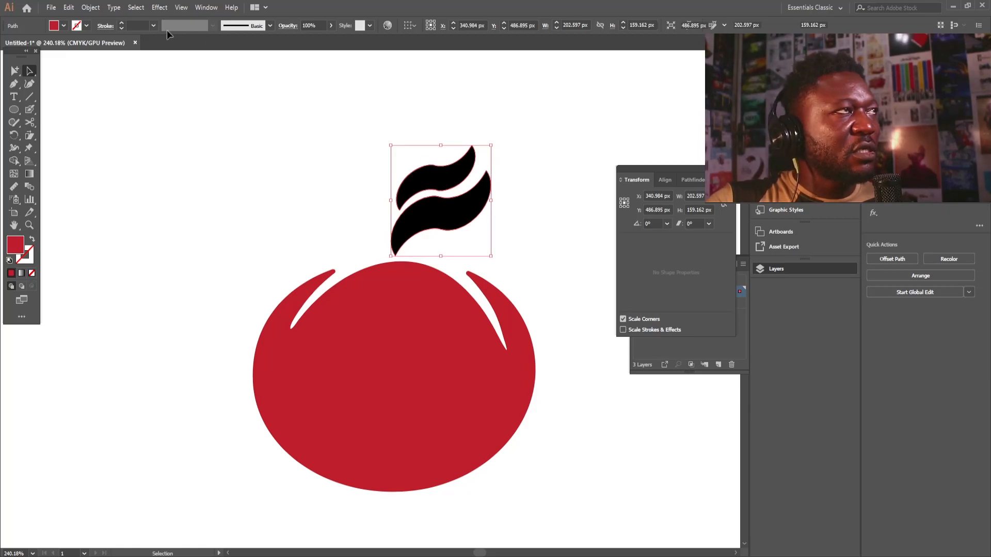
click(63, 27)
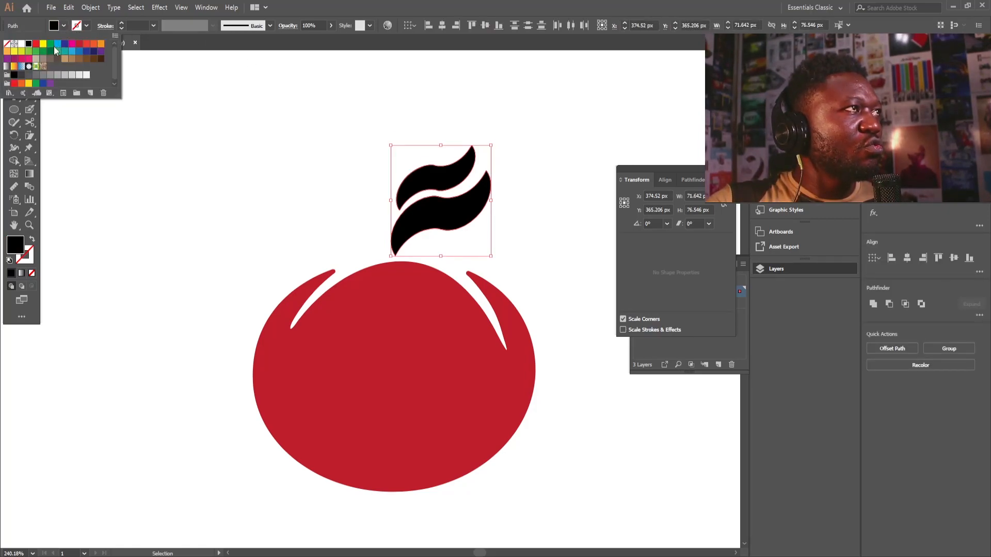
click(51, 46)
key(ctrl+0)
click(339, 132)
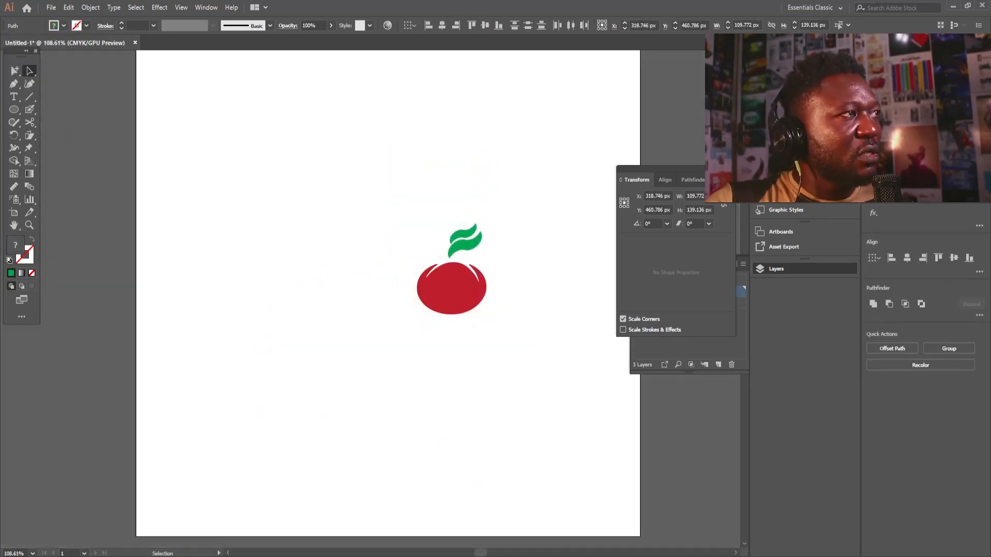
Add the text "Tomart" below the tomato.
click(14, 97)
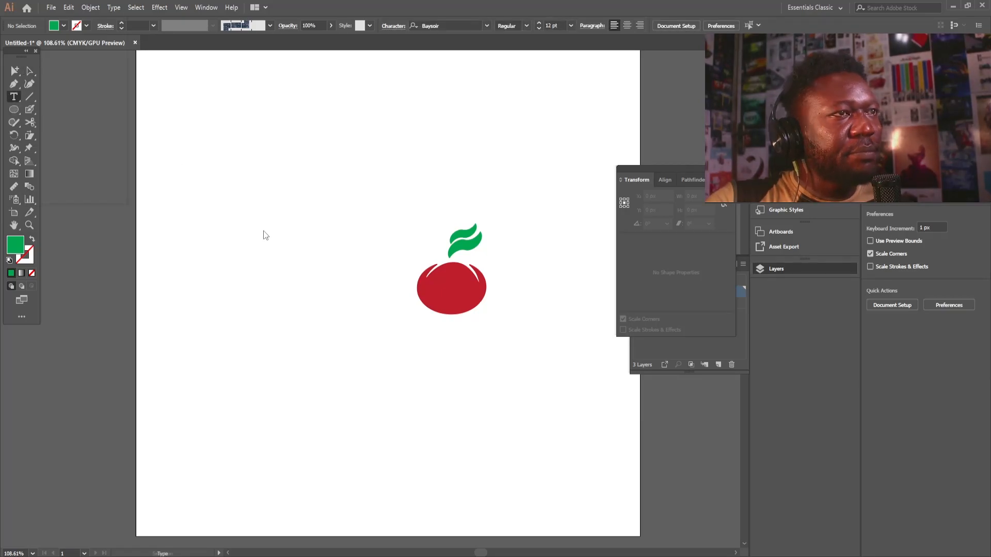
click(385, 400)
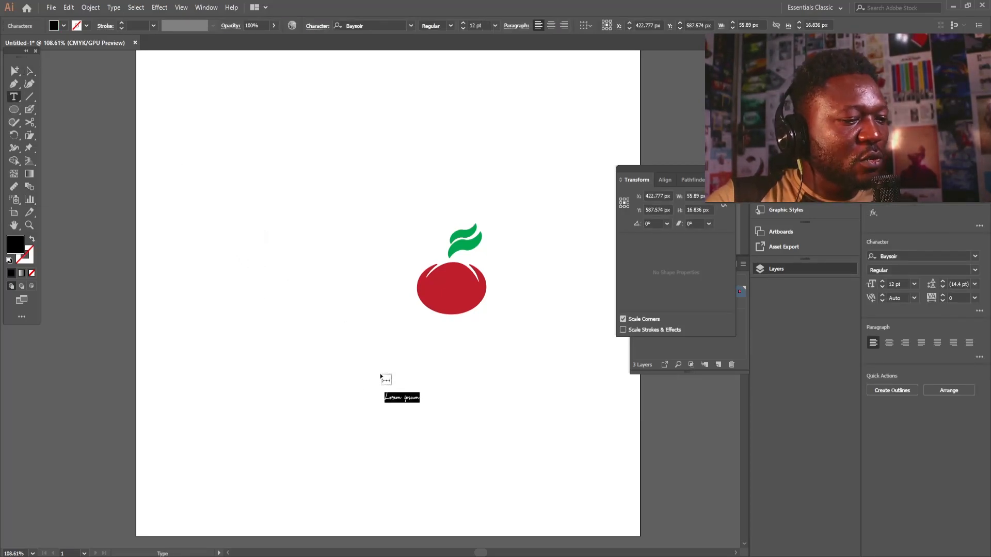
text(Tomato)
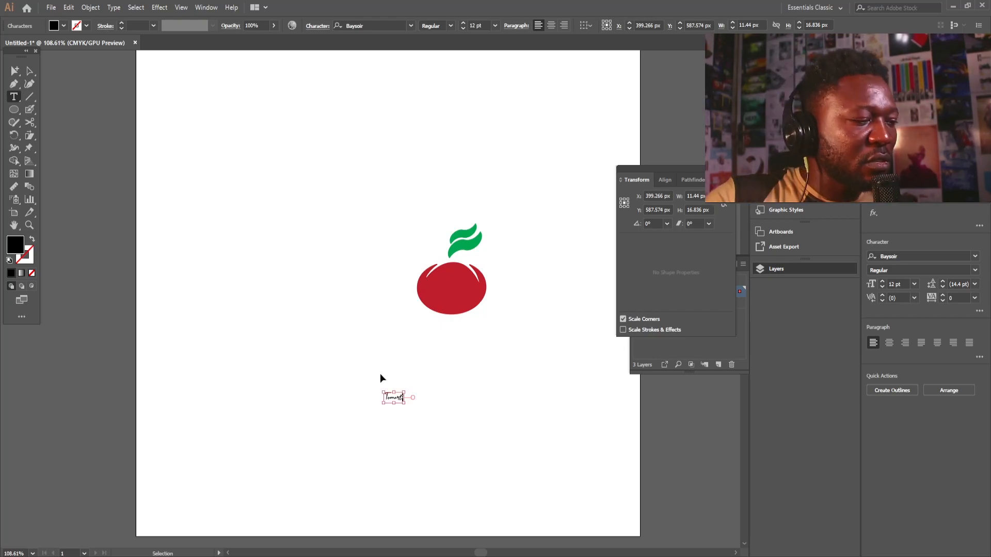
Set the Tomart text in the Nanami font, enlarged to about 79 pt and placed to the left of the tomato.
key(ctrl+a)
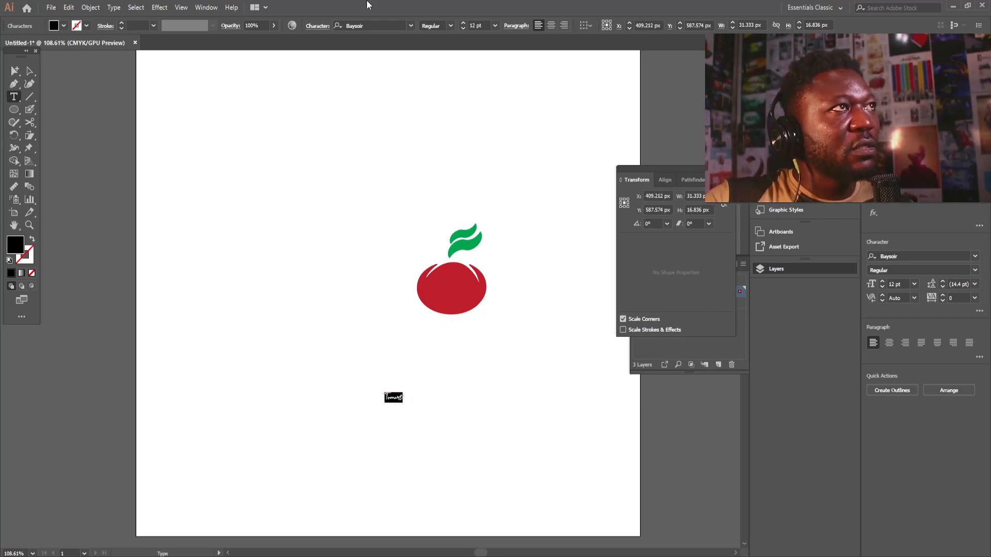
click(378, 24)
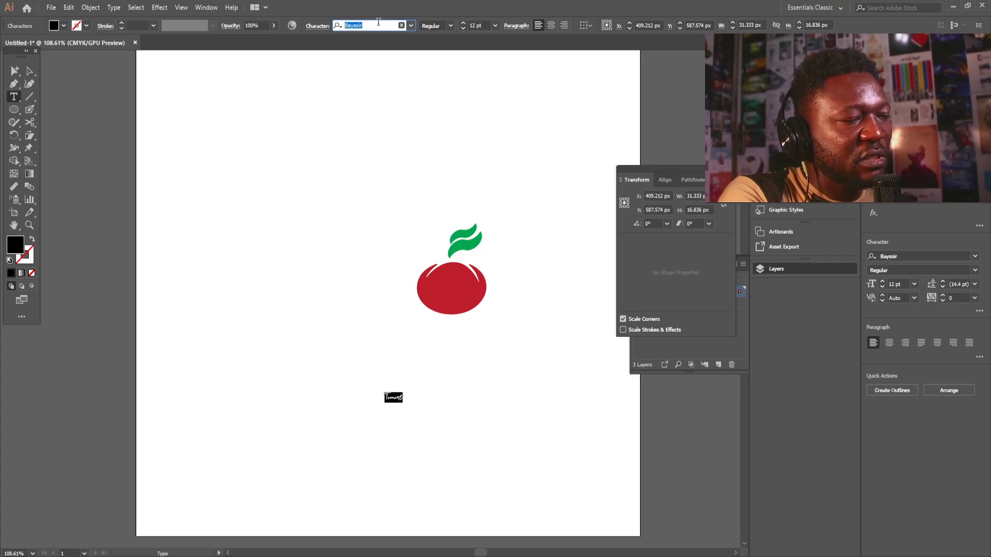
text(na)
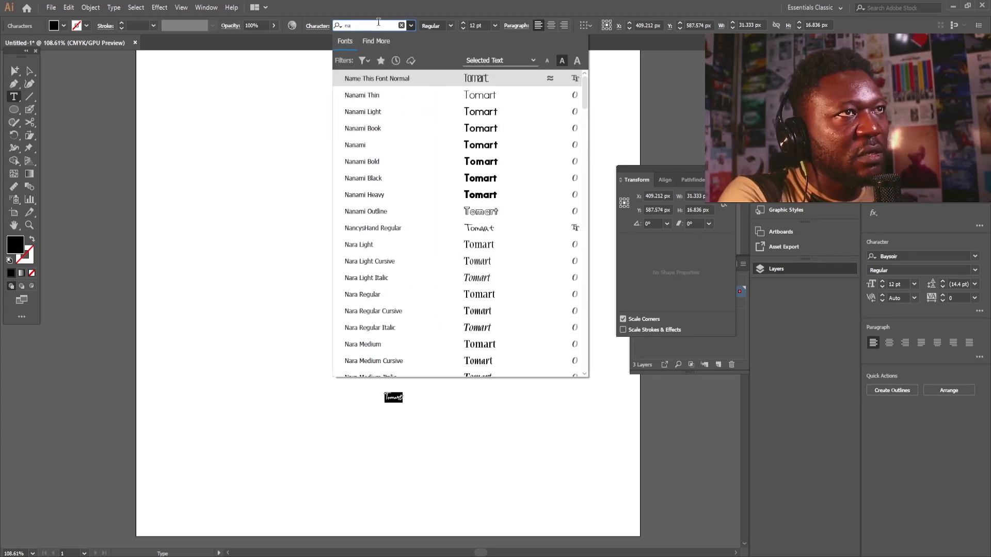
click(485, 146)
click(30, 74)
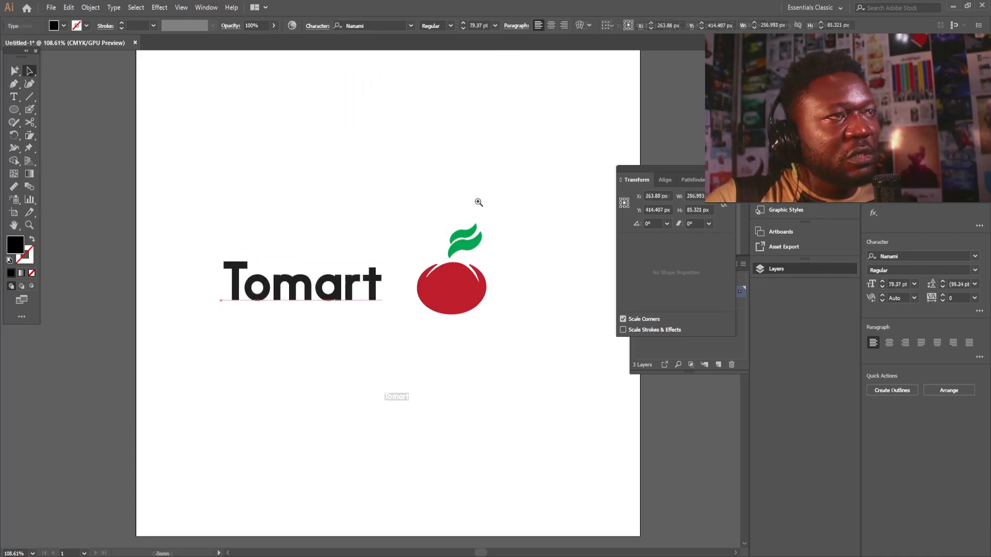
Try a black square about 159 px wide behind the tomato and delete it.
scroll(476, 199, up, 3)
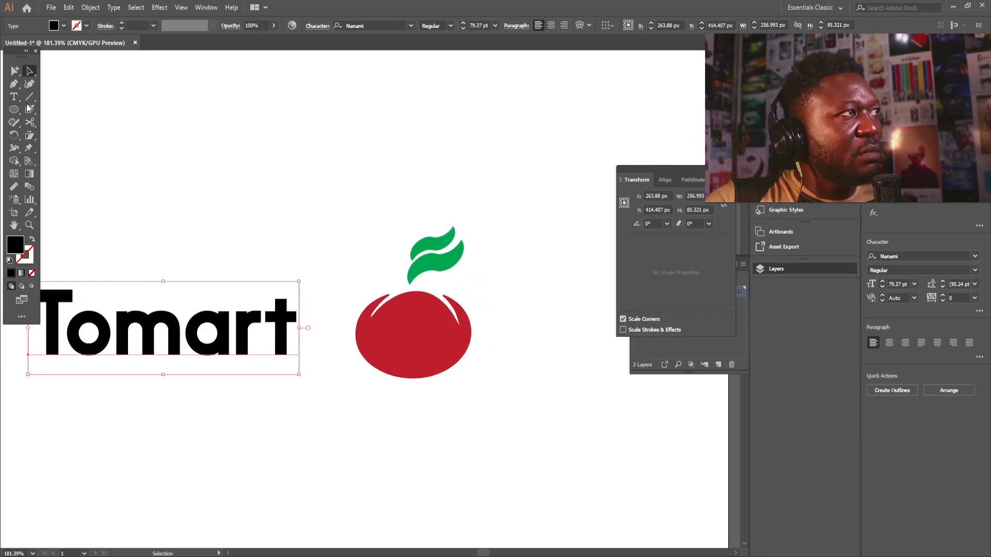
drag(14, 110, 82, 178)
drag(322, 207, 501, 388)
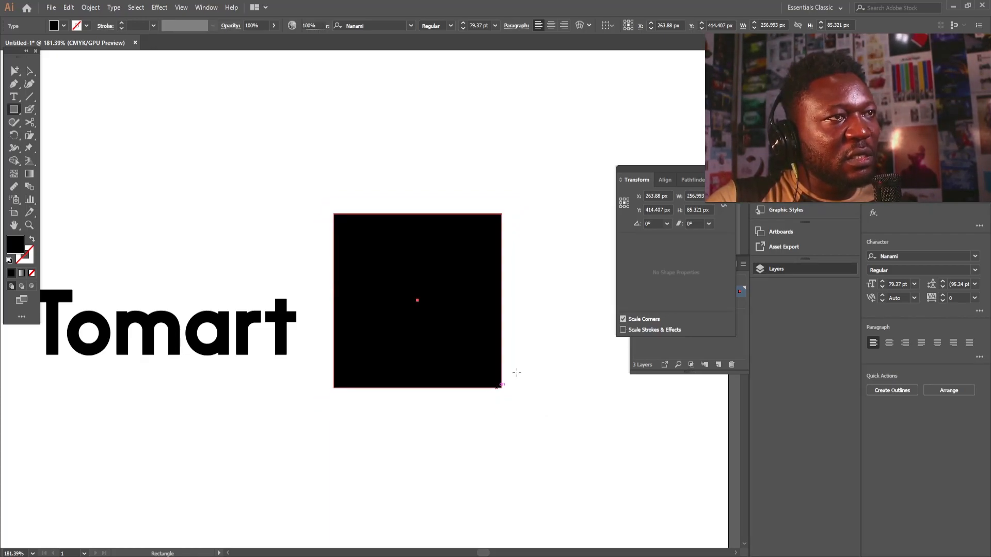
key(ctrl)
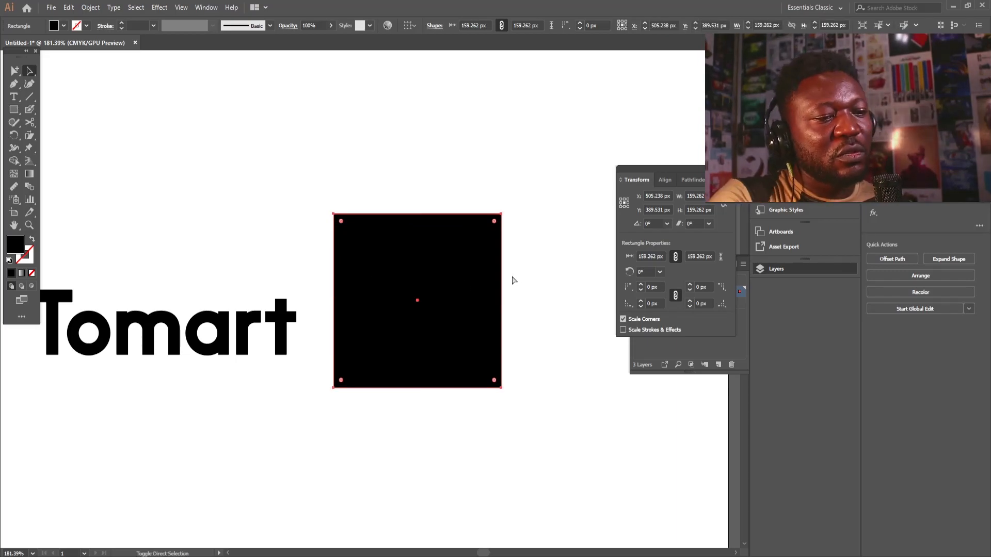
key(ctrl+shift+[)
mouse_move(456, 246)
mouse_down()
mouse_move(407, 253)
mouse_move(469, 257)
mouse_up()
click(485, 263)
key(Delete)
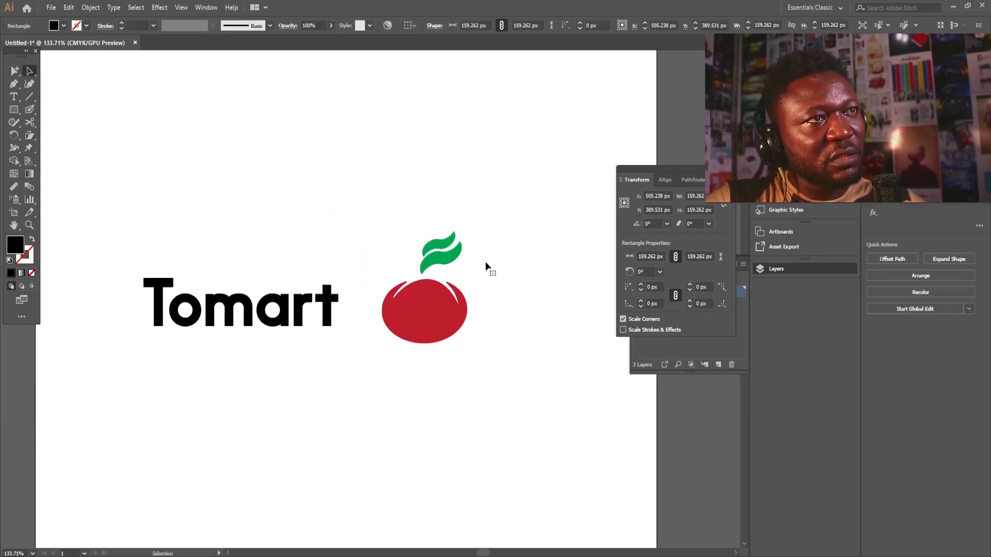
Scale the tomato and its waves down and place them close after the last letter of Tomart.
drag(493, 210, 423, 273)
drag(466, 226, 472, 242)
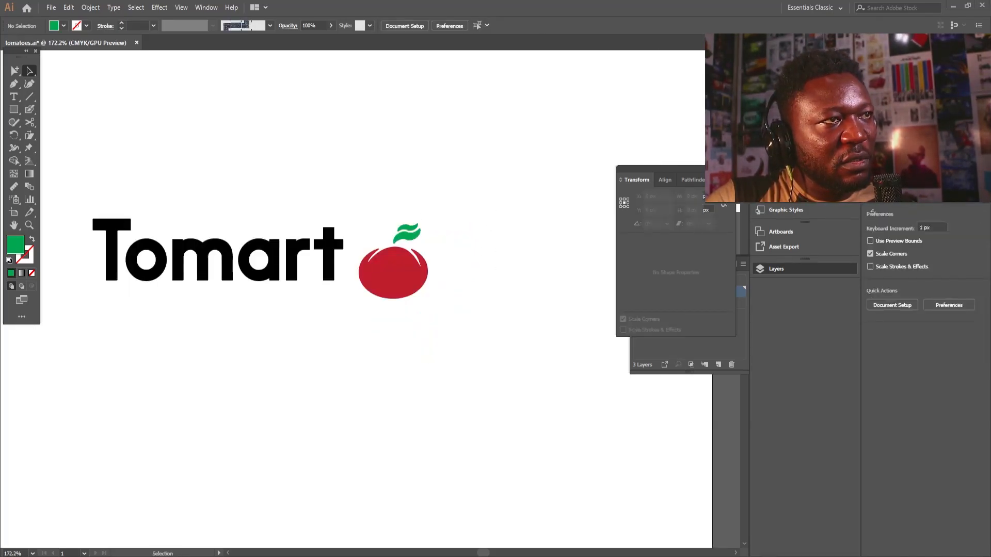
Rotate the two green waves clockwise to lie flatter, about 29 × 17 px overall, just above the tomato's top.
key(z)
drag(343, 219, 441, 285)
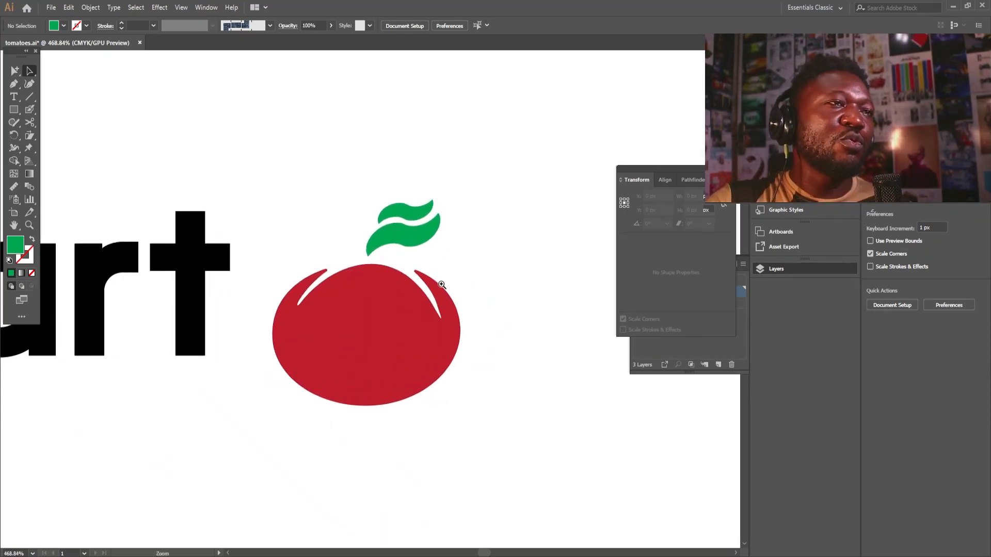
click(405, 236)
drag(443, 196, 460, 213)
key(ctrl+space)
drag(396, 231, 396, 270)
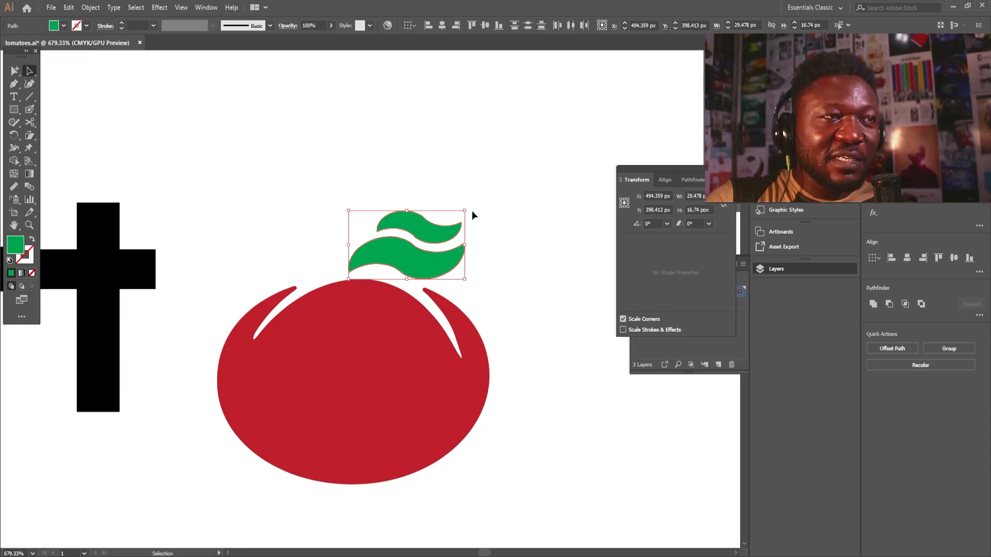
mouse_move(467, 206)
mouse_down()
mouse_move(463, 197)
mouse_move(466, 206)
mouse_up()
drag(422, 273, 427, 267)
click(397, 197)
drag(423, 186, 306, 249)
drag(363, 224, 333, 244)
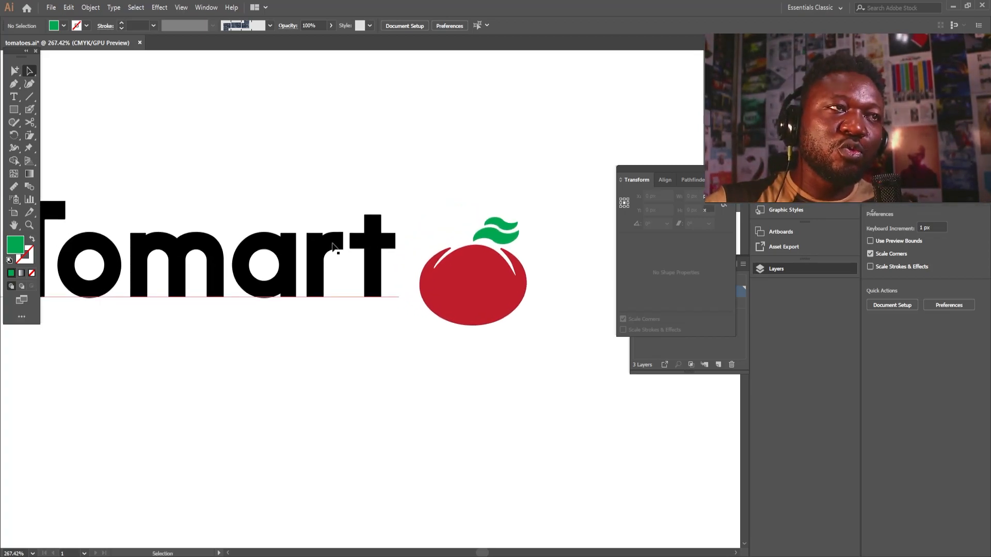
Scale the two green waves down proportionally to about 28 × 16 px, keeping their lower-left corner in place.
click(516, 225)
drag(516, 225, 599, 271)
click(531, 231)
key(z)
key(ctrl+z)
drag(512, 212, 583, 272)
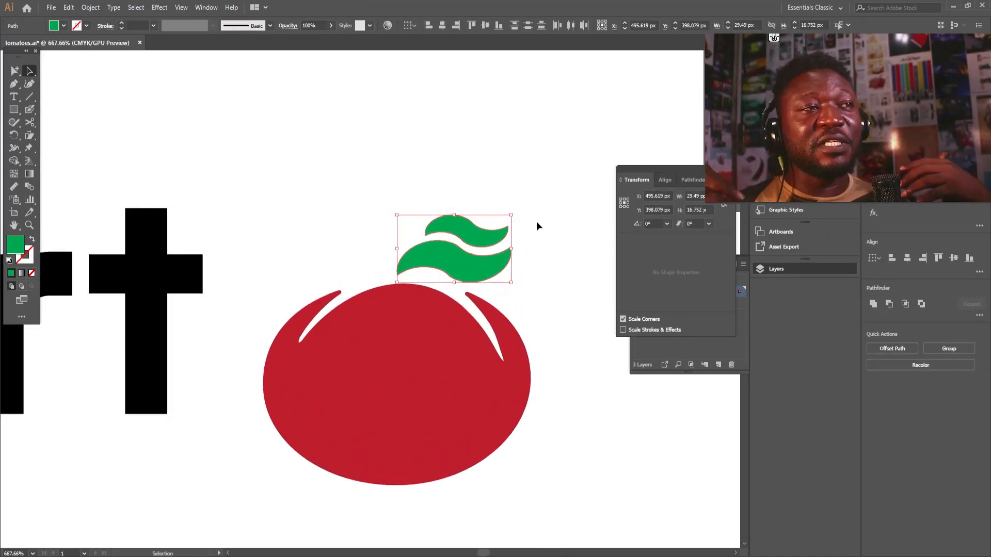
drag(516, 216, 504, 220)
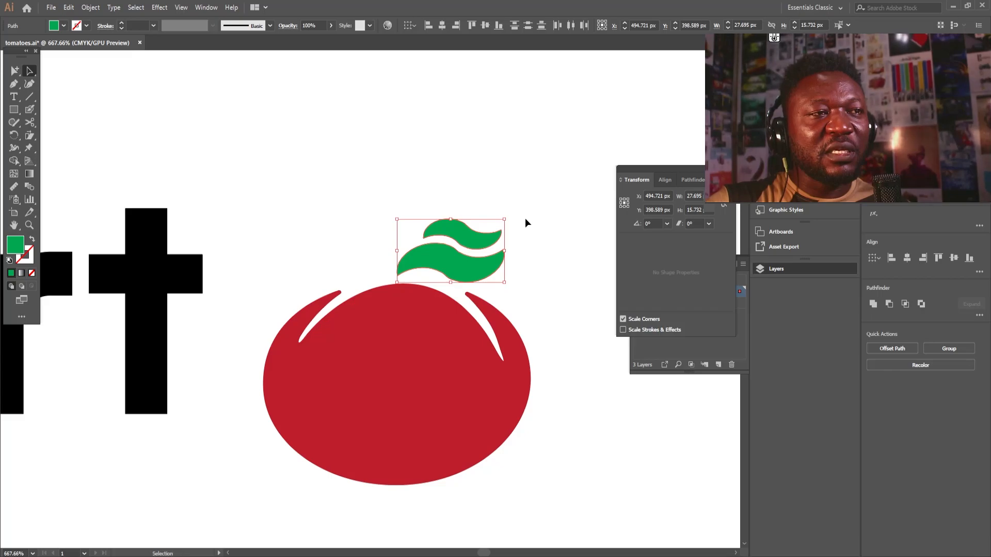
click(525, 219)
drag(438, 209, 555, 300)
drag(434, 240, 537, 320)
click(505, 305)
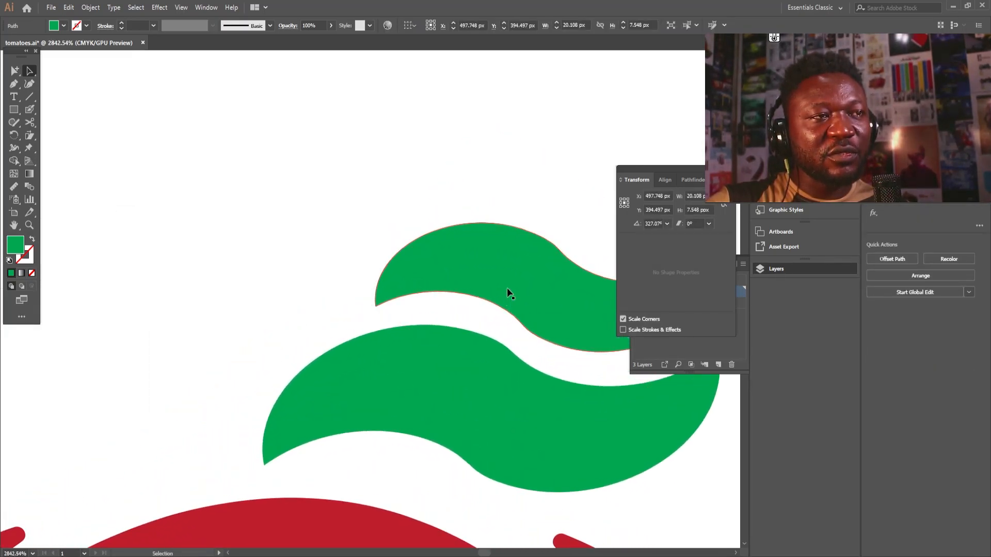
drag(463, 200, 325, 262)
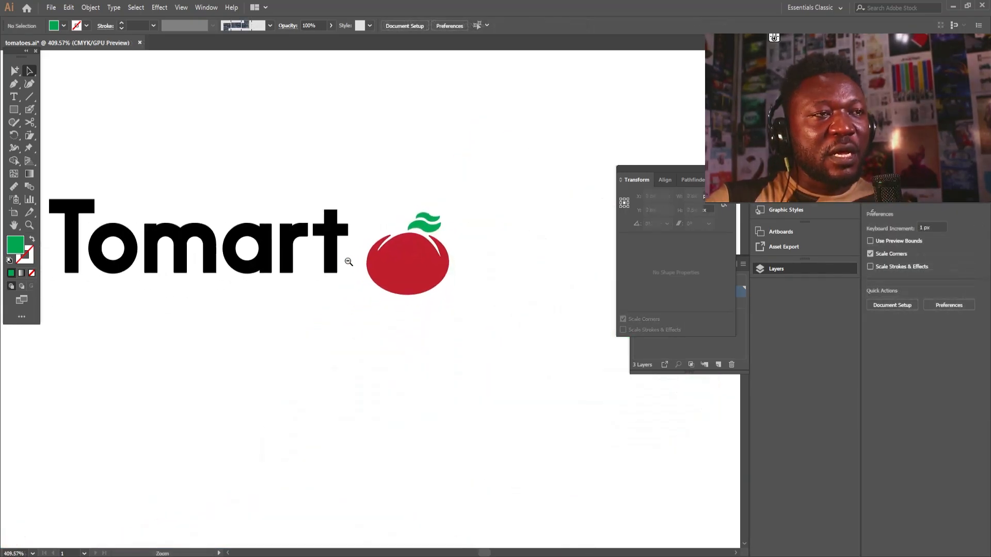
drag(269, 247, 315, 305)
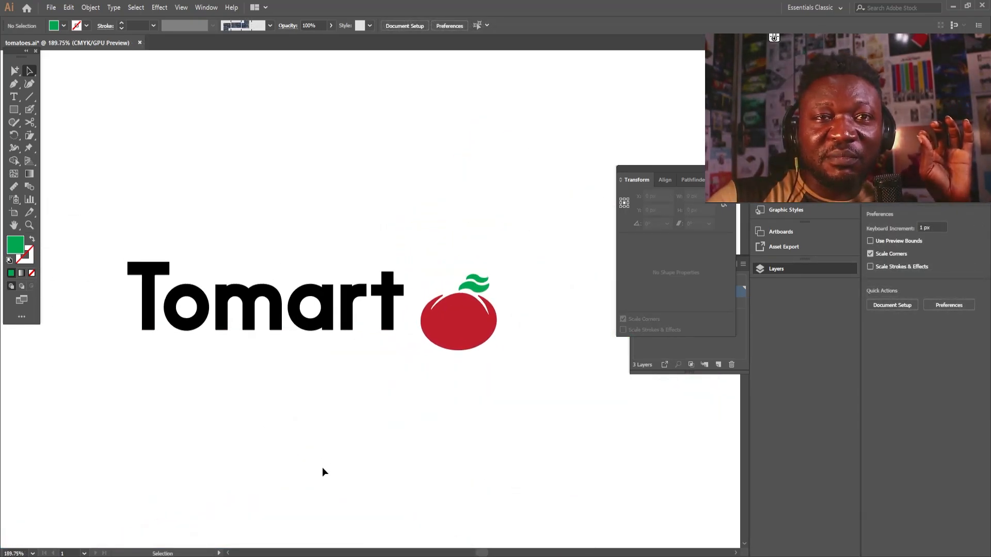